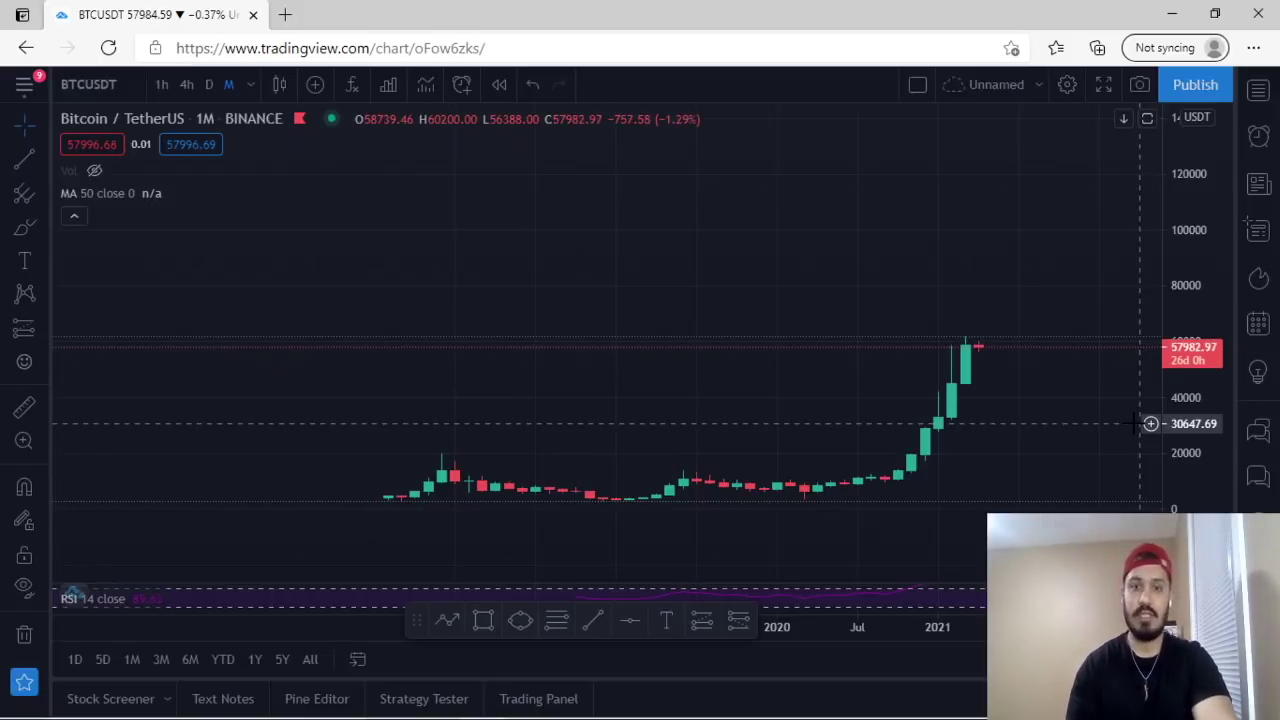
# Switch the Bitcoin / TetherUS chart to the 1-week timeframe and rescale it around the rally into 2021
pyautogui.scroll(5, 1132, 440)
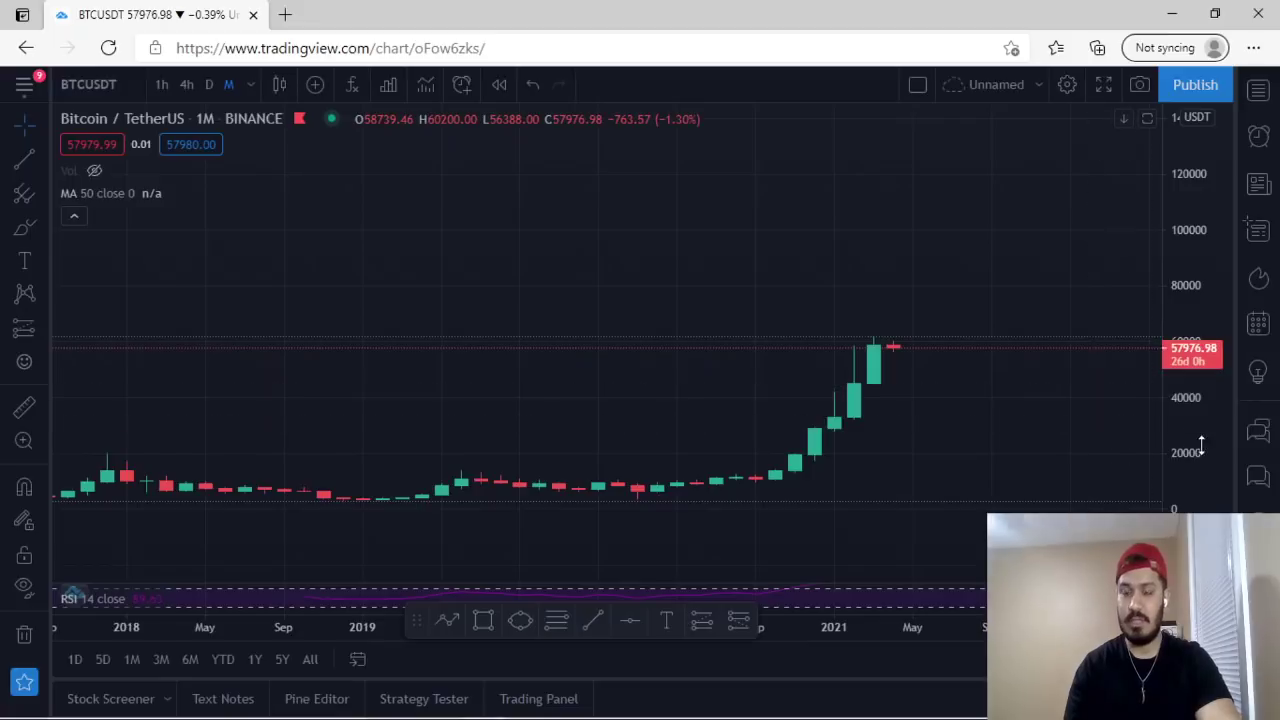
pyautogui.moveTo(1200, 443); pyautogui.dragTo(1172, 286)
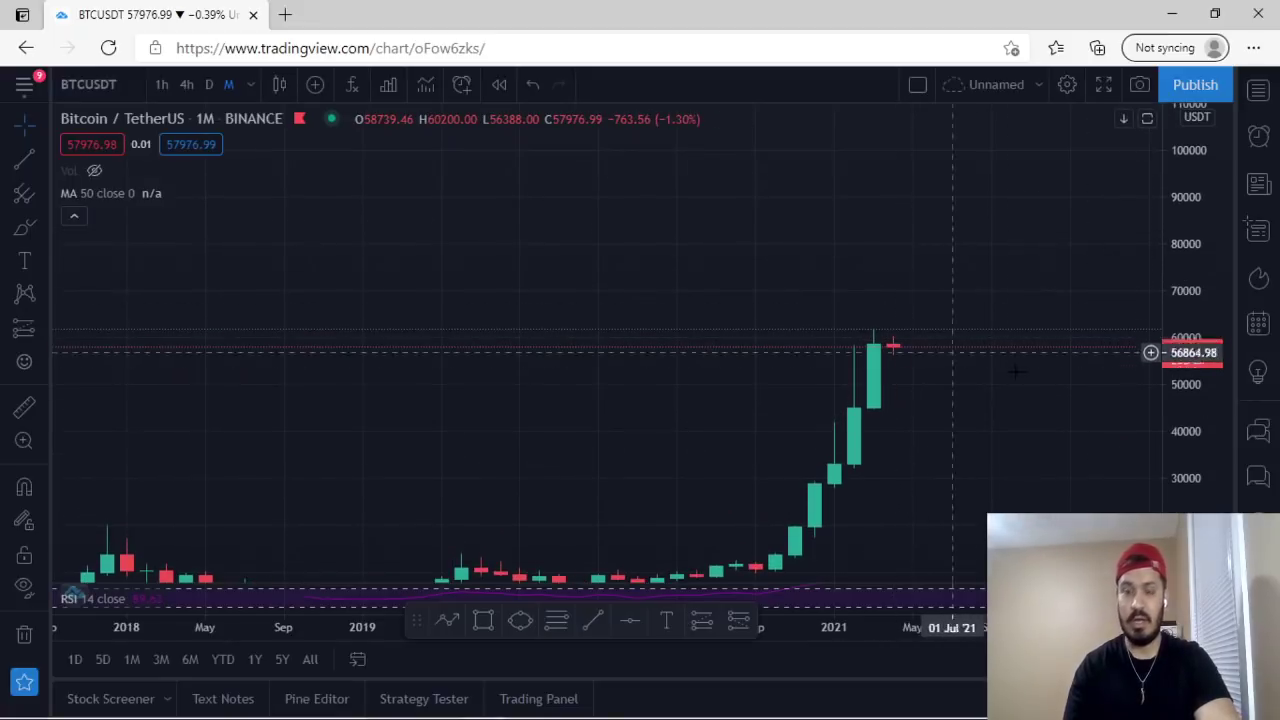
pyautogui.click(253, 85)
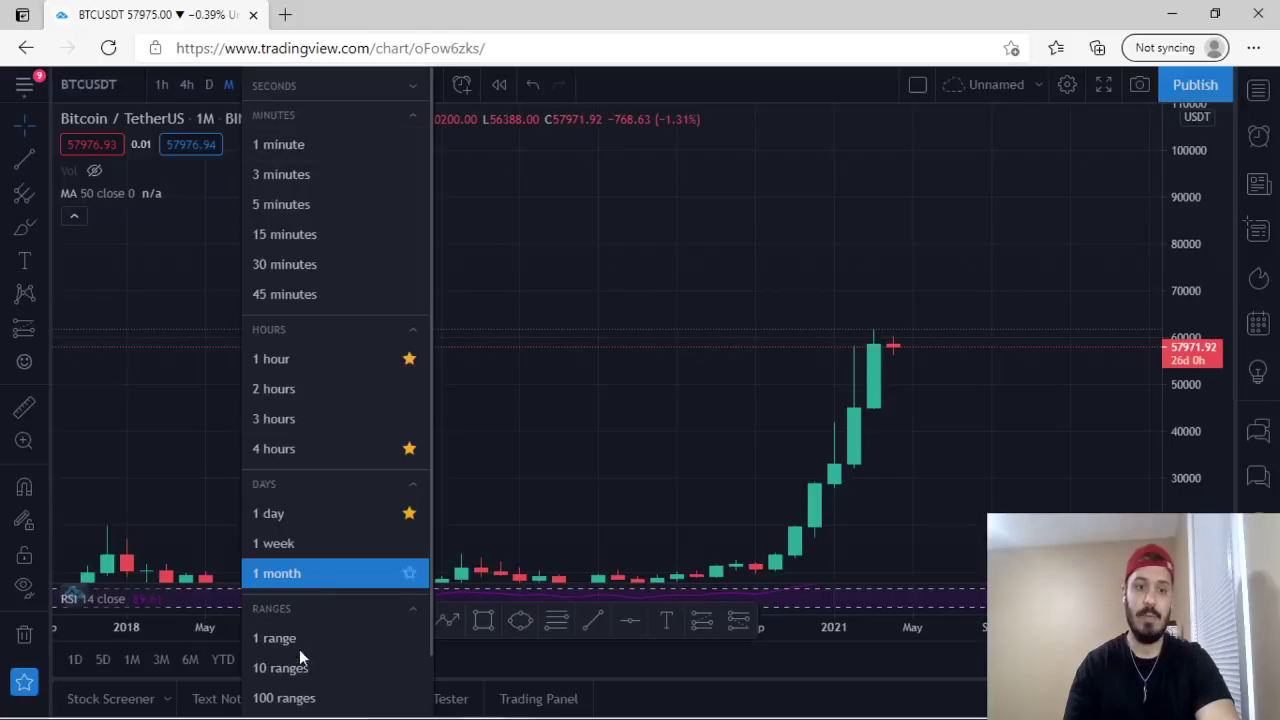
pyautogui.click(312, 555)
pyautogui.scroll(-3, 851, 471)
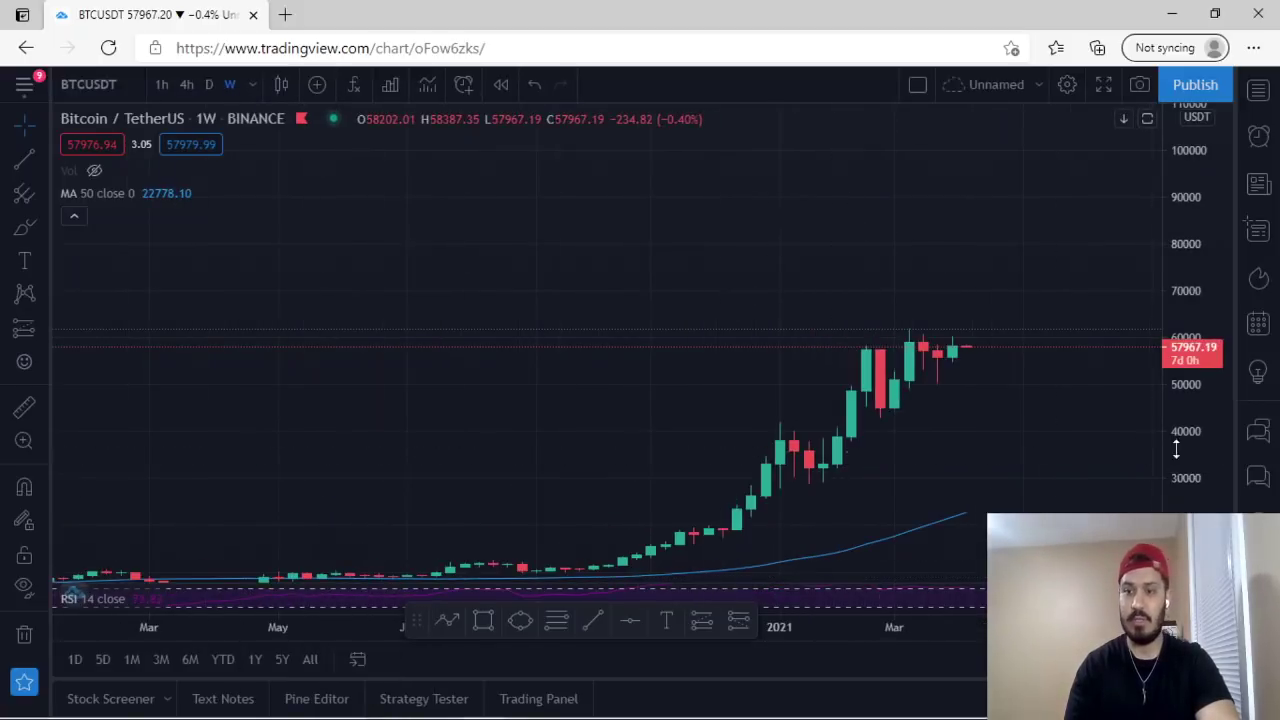
pyautogui.moveTo(1186, 448); pyautogui.dragTo(1150, 371)
pyautogui.moveTo(1012, 426); pyautogui.dragTo(904, 304)
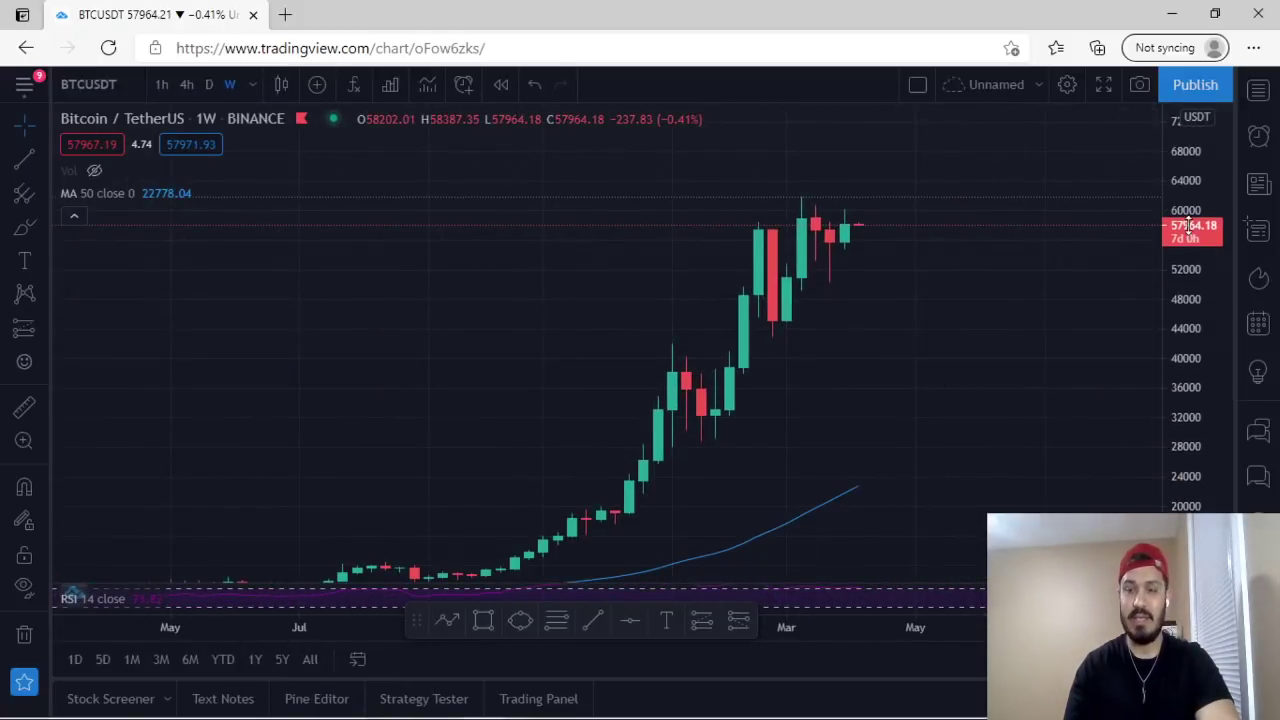
pyautogui.moveTo(1188, 226); pyautogui.dragTo(1188, 375)
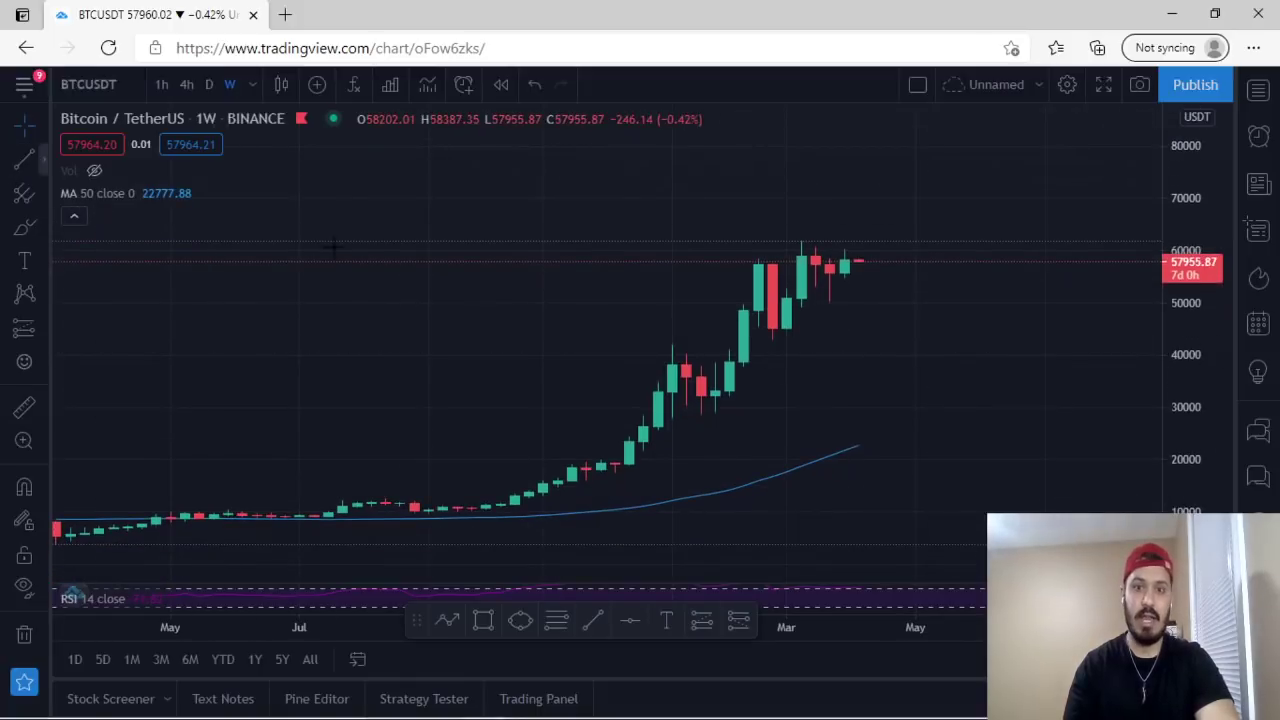
# Draw an ascending trend line beneath the weekly candle lows, from about 11,800 up to about 64,000 in early May 2021
pyautogui.click(25, 158)
pyautogui.click(620, 485)
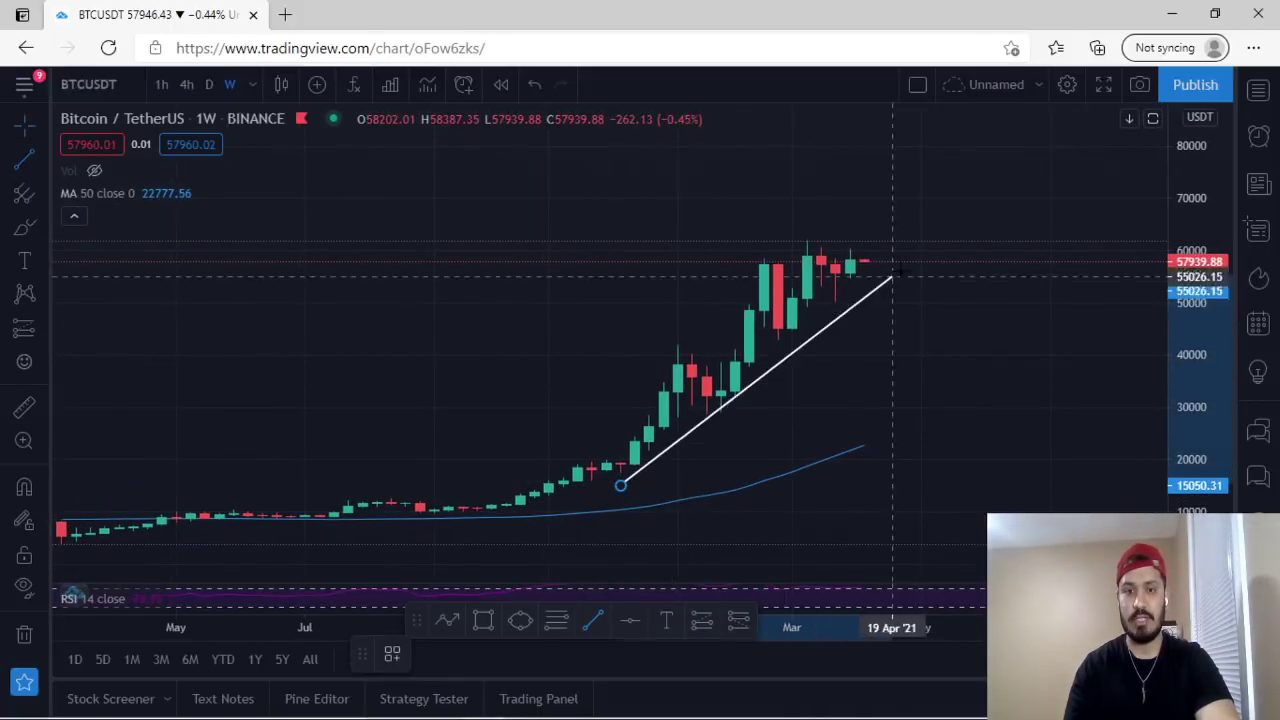
pyautogui.click(921, 235)
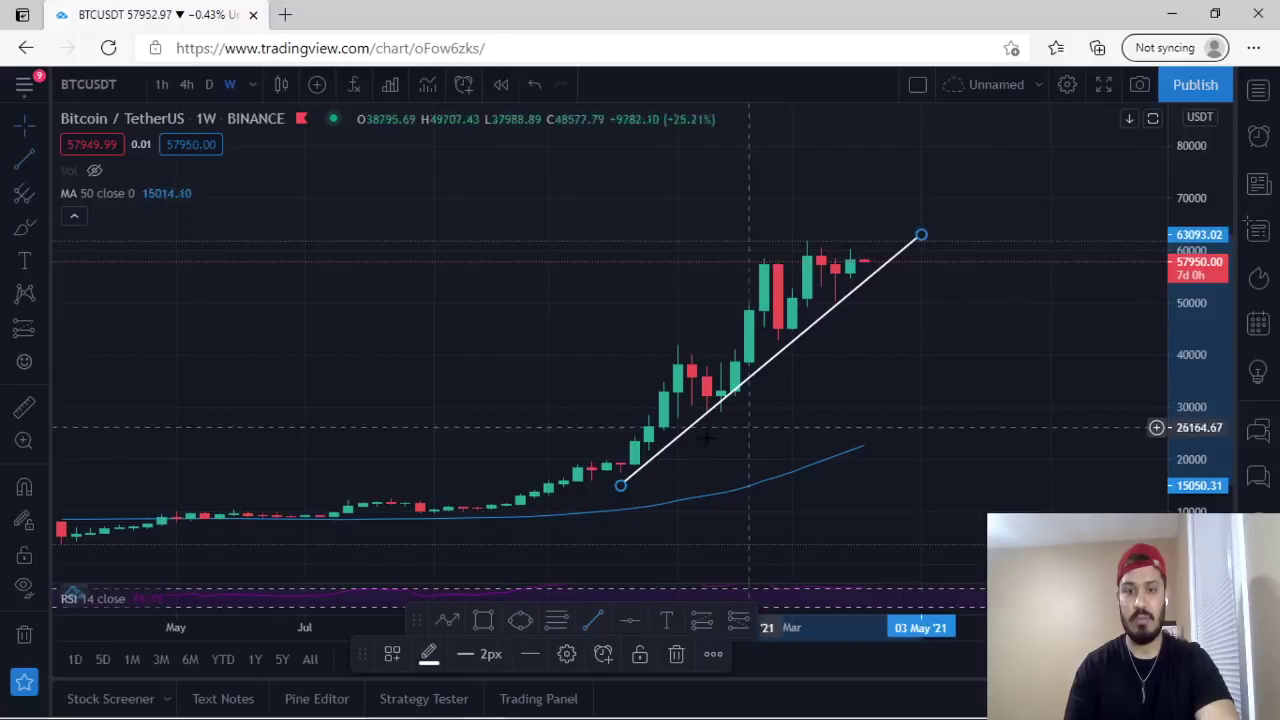
pyautogui.moveTo(620, 485); pyautogui.dragTo(620, 502)
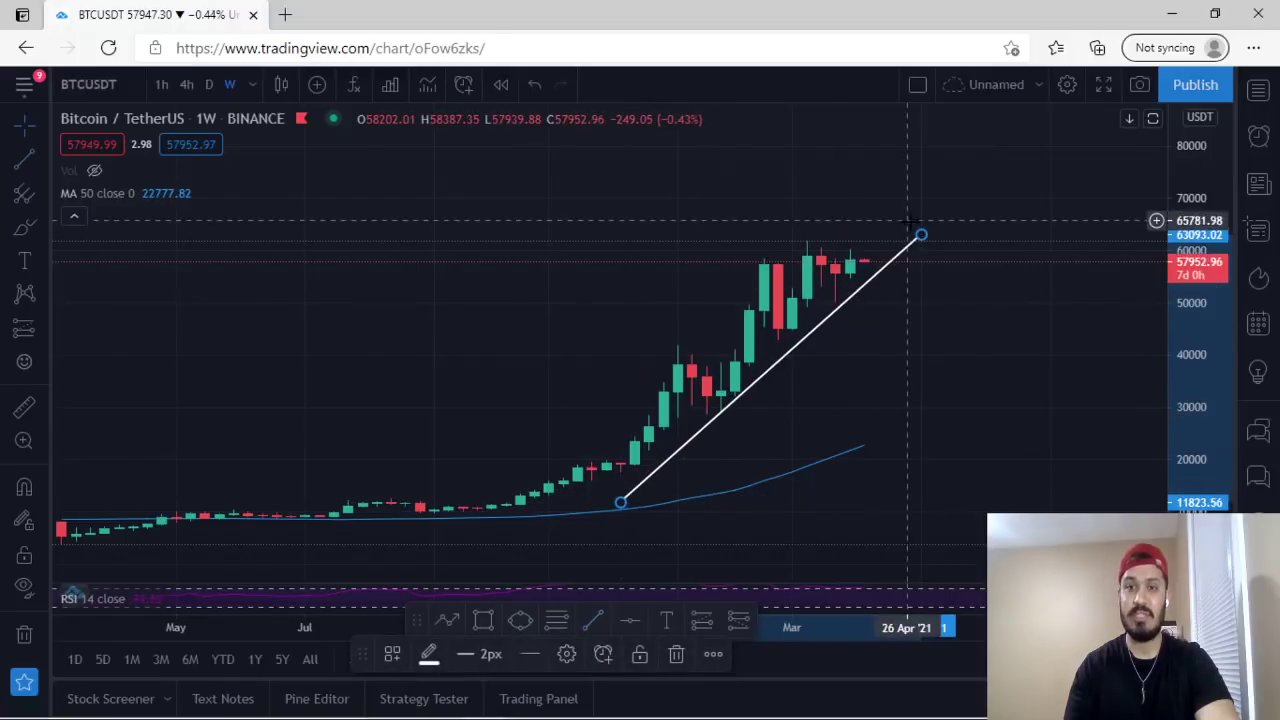
pyautogui.moveTo(920, 227)
pyautogui.mouseDown()
pyautogui.moveTo(905, 223)
pyautogui.moveTo(921, 229)
pyautogui.mouseUp()
pyautogui.click(1055, 410)
# Measure the price range at the latest weekly candle from about 55,000 near the trend line up to about 60,000
pyautogui.moveTo(1177, 420); pyautogui.dragTo(1150, 230)
pyautogui.moveTo(1000, 357); pyautogui.dragTo(966, 424)
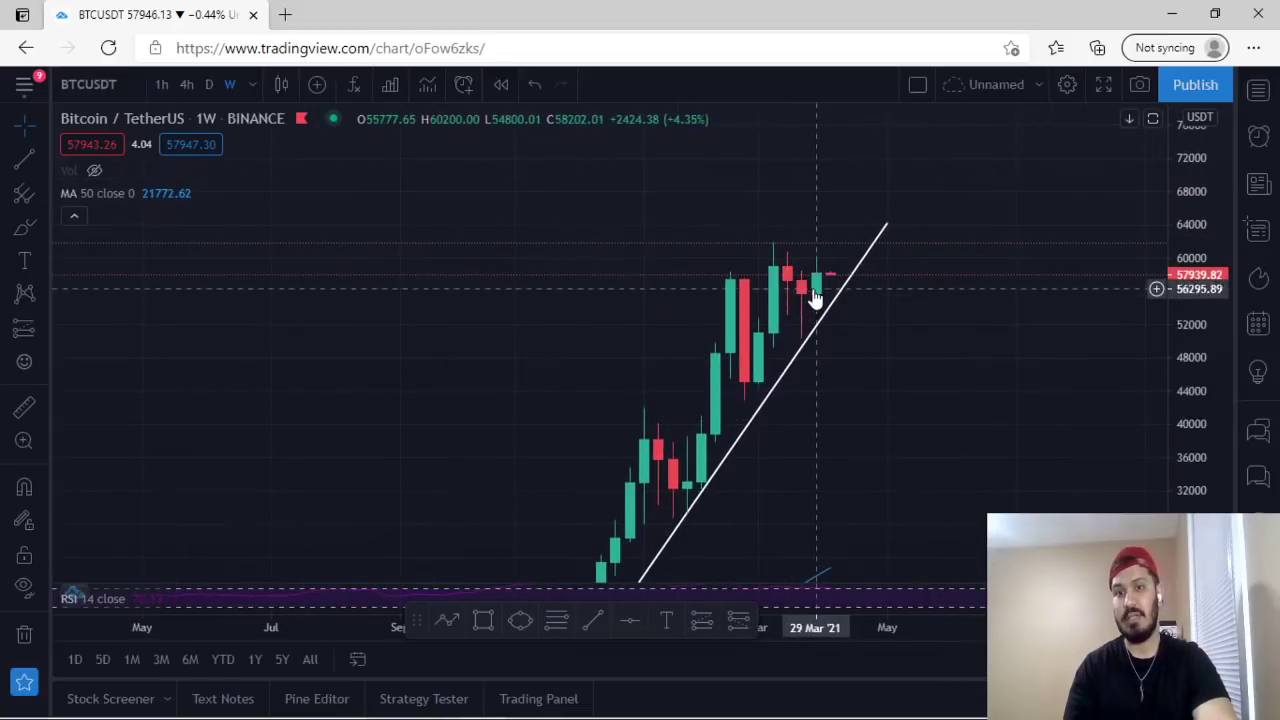
pyautogui.click(24, 406)
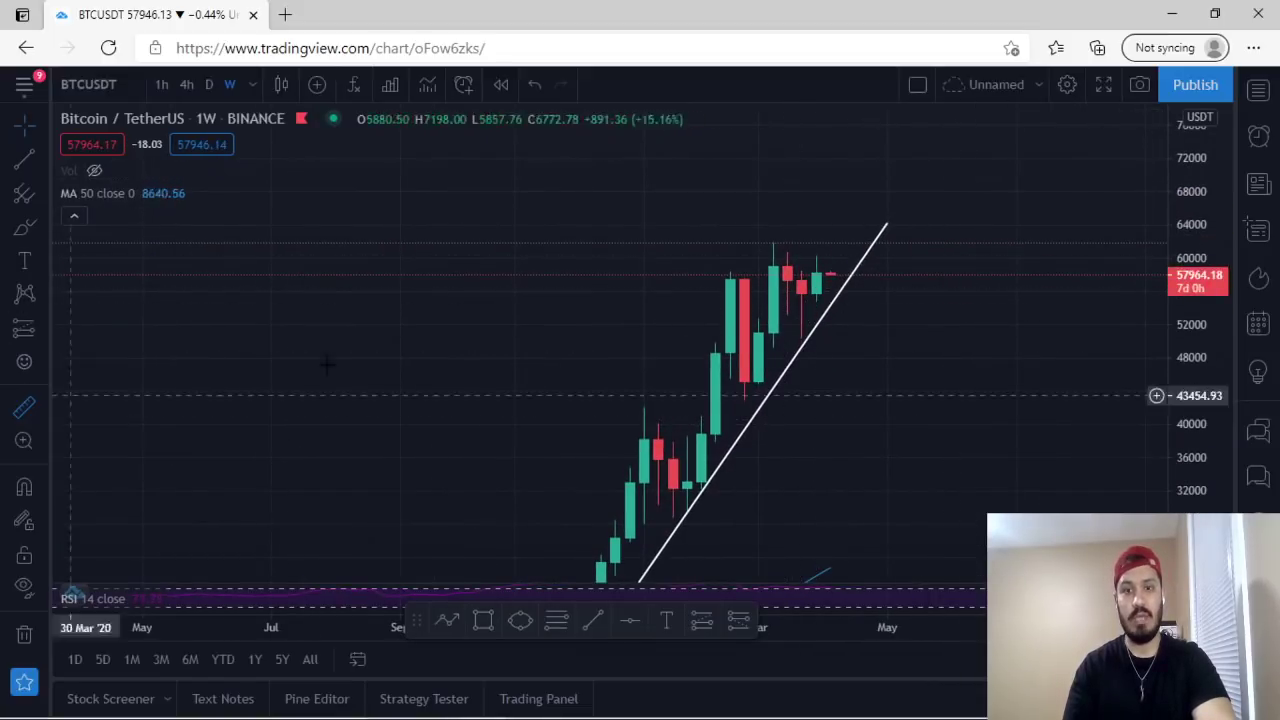
pyautogui.click(829, 299)
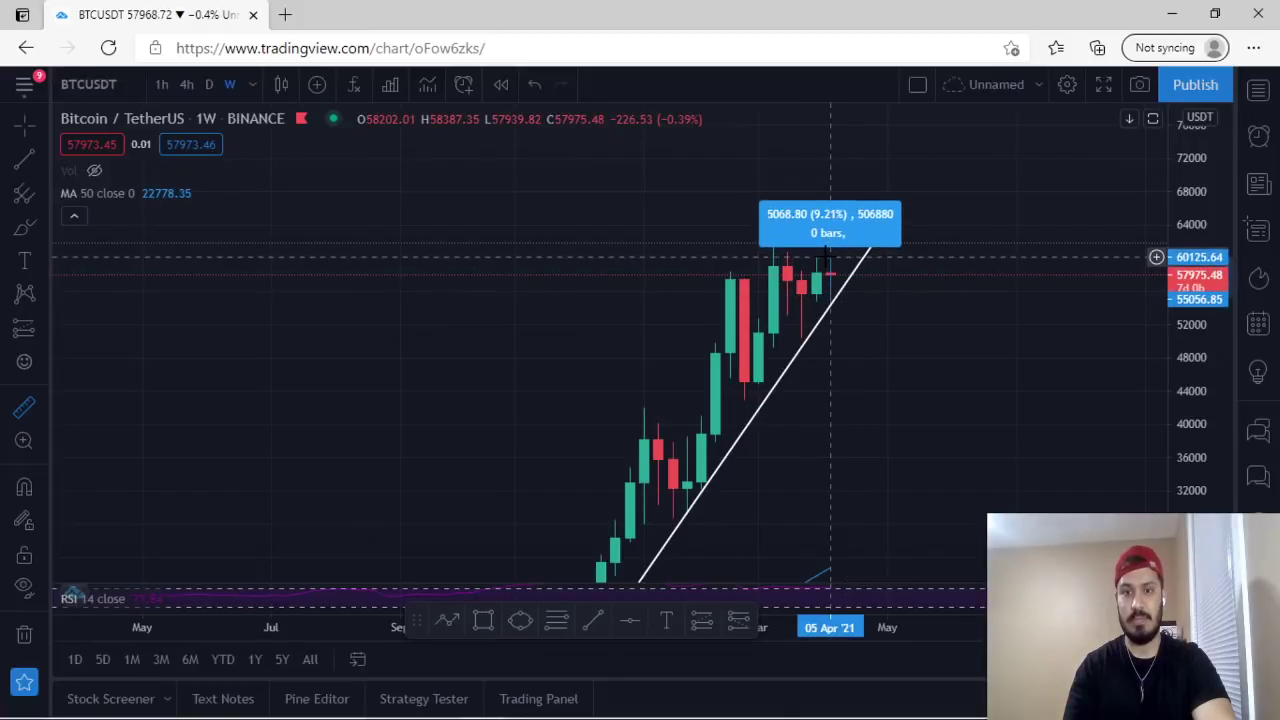
pyautogui.click(878, 310)
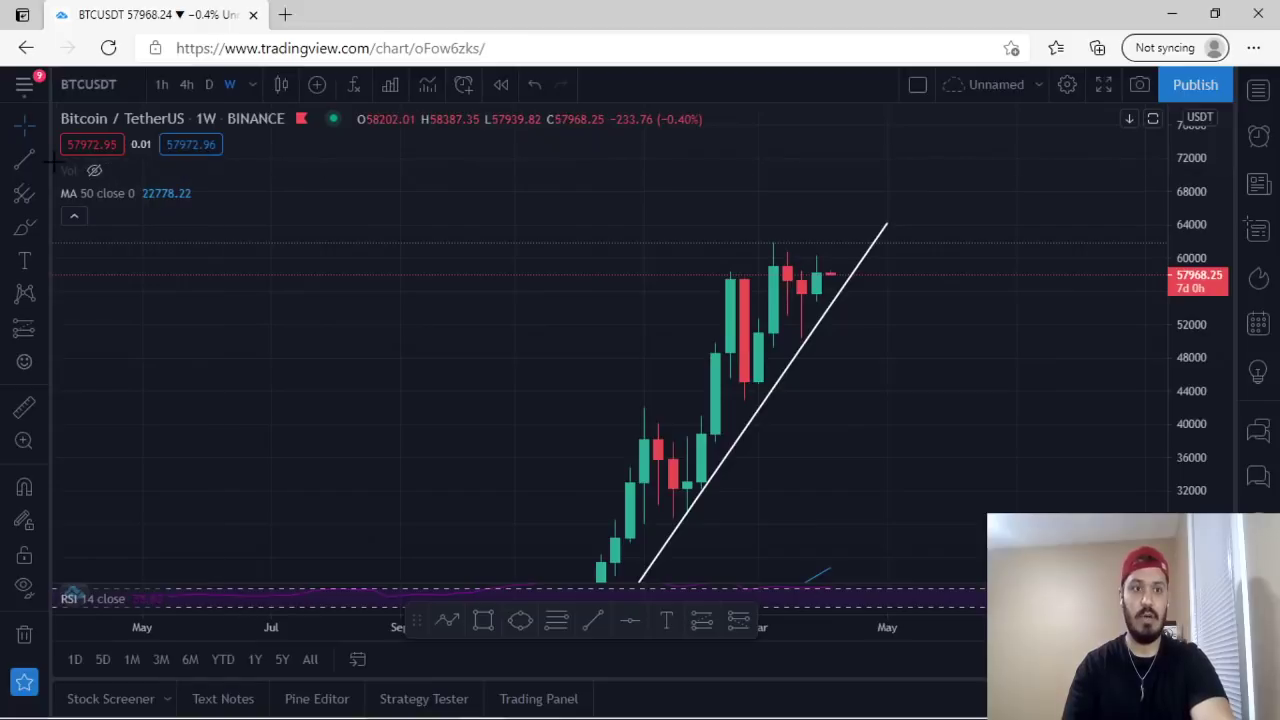
# Switch the chart to the daily timeframe and review the candles against the 50-period moving average from late 2020 to April 2021
pyautogui.click(210, 86)
pyautogui.scroll(-2, 1046, 391)
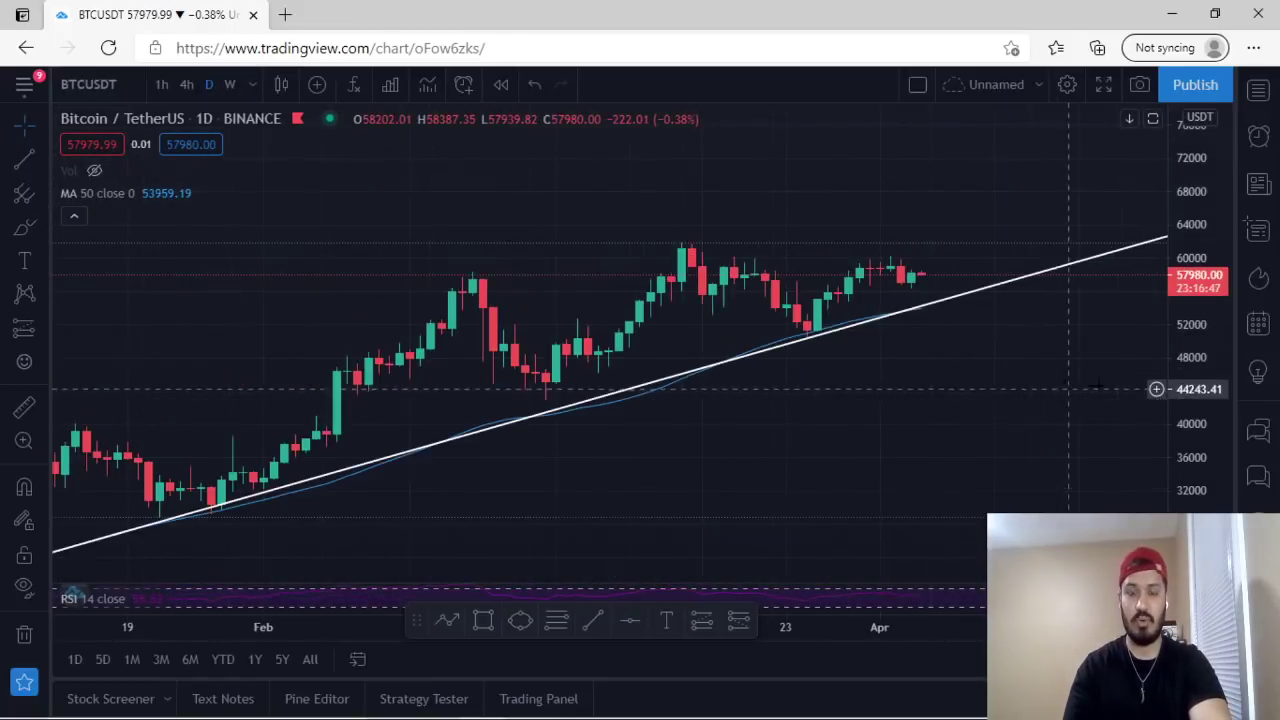
pyautogui.moveTo(1208, 441); pyautogui.dragTo(1183, 349)
pyautogui.moveTo(676, 446); pyautogui.dragTo(777, 389)
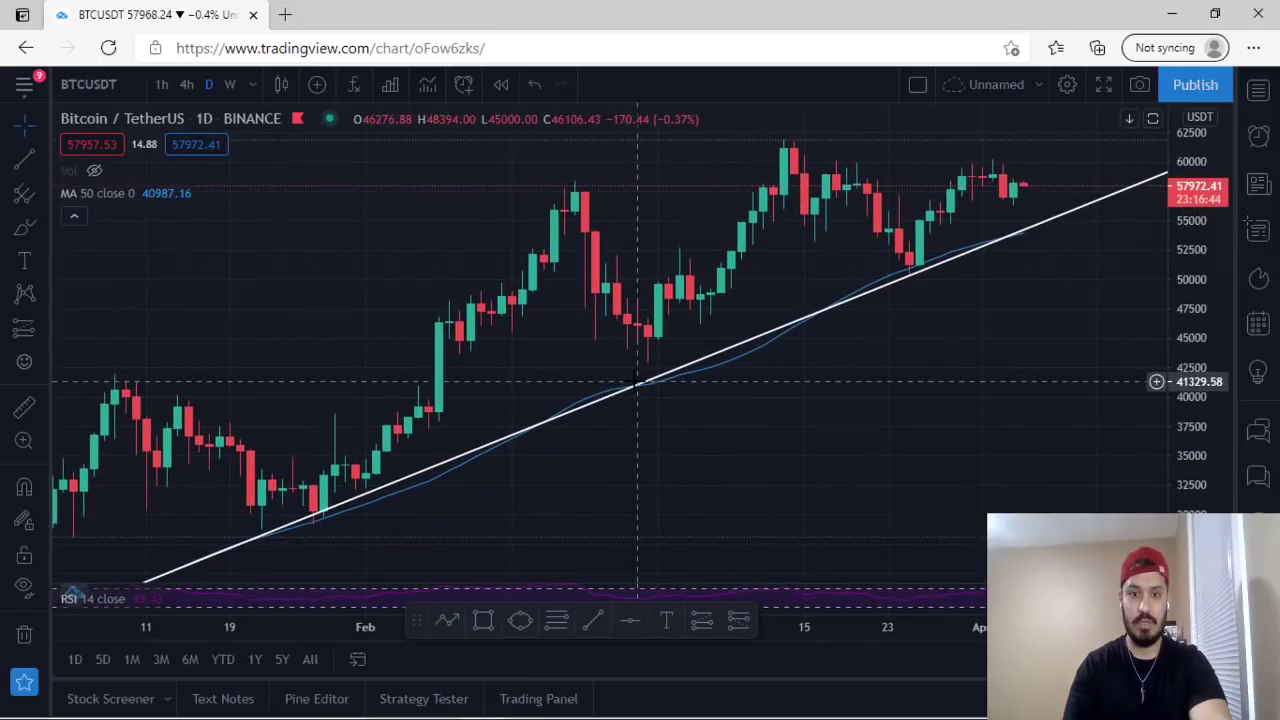
pyautogui.moveTo(637, 386); pyautogui.dragTo(903, 280)
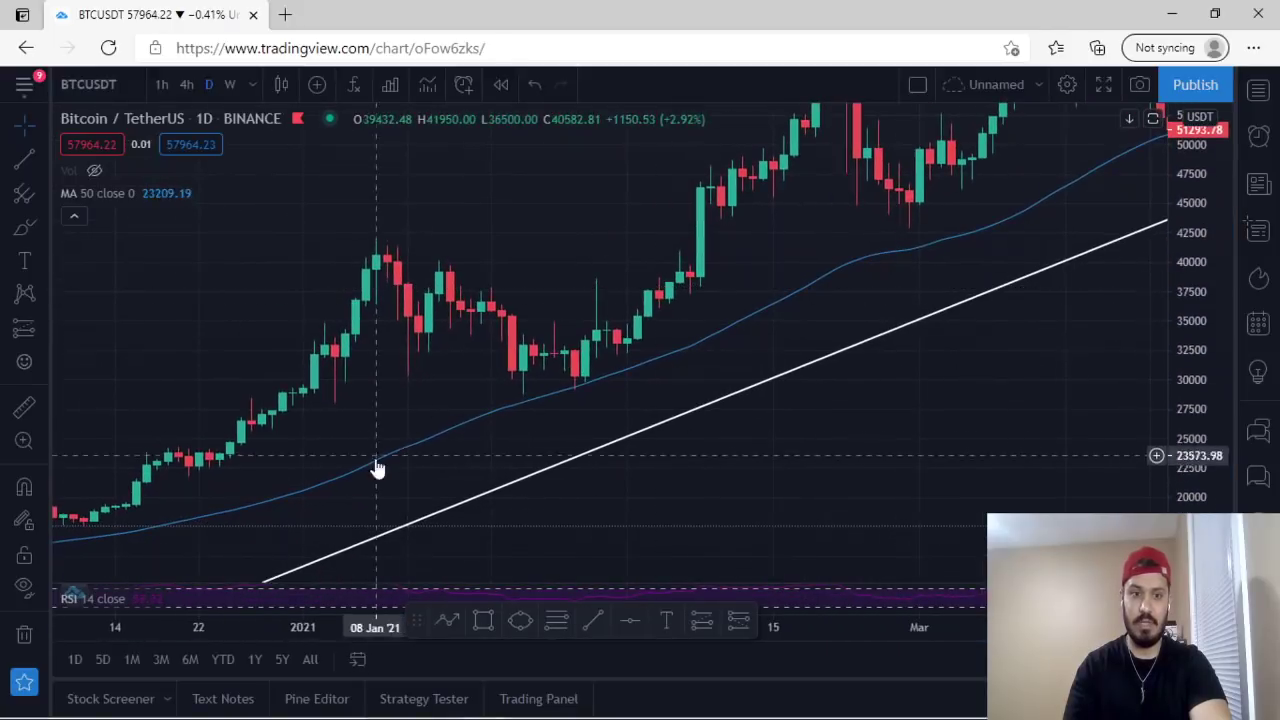
pyautogui.moveTo(374, 466); pyautogui.dragTo(600, 394)
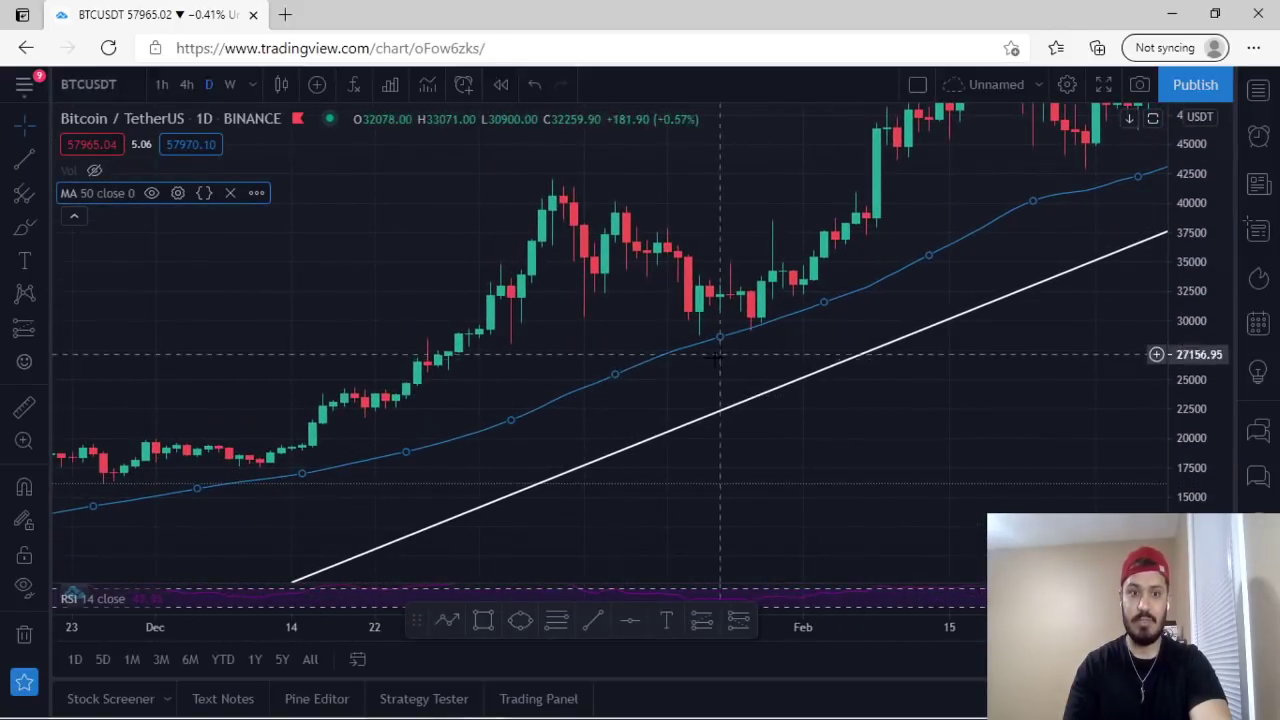
pyautogui.scroll(-3, 566, 480)
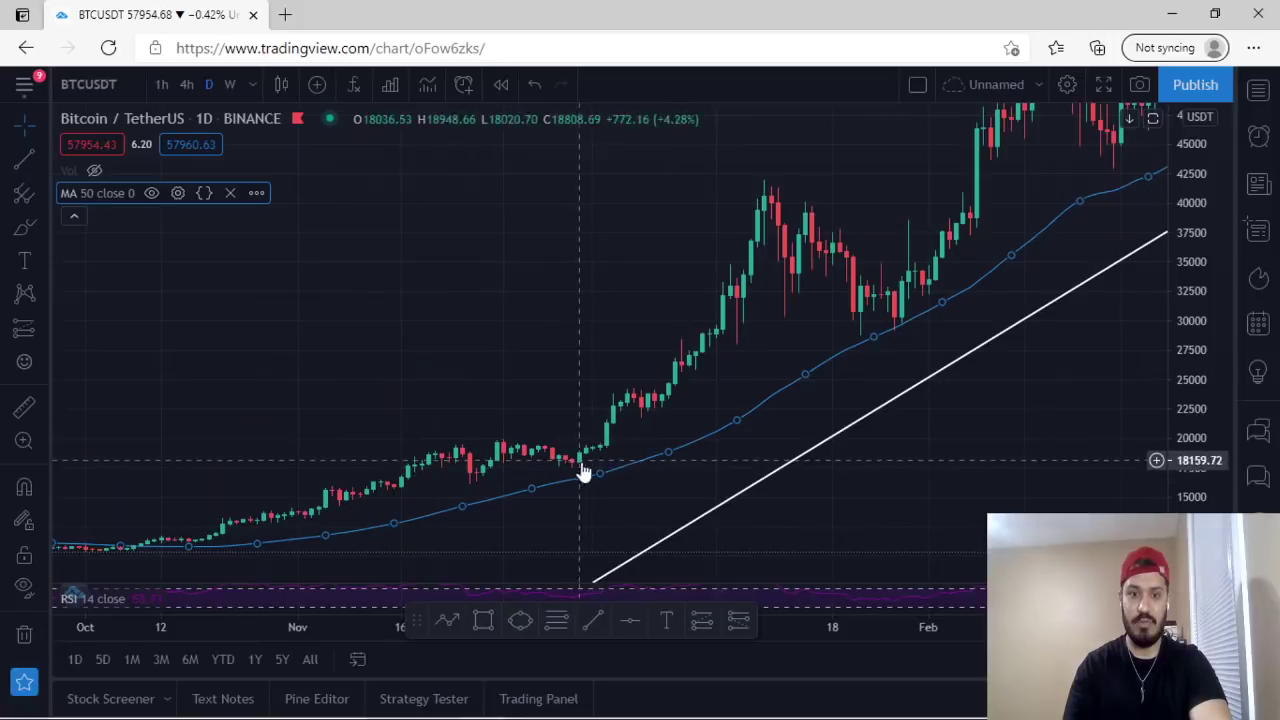
pyautogui.moveTo(785, 262); pyautogui.dragTo(457, 406)
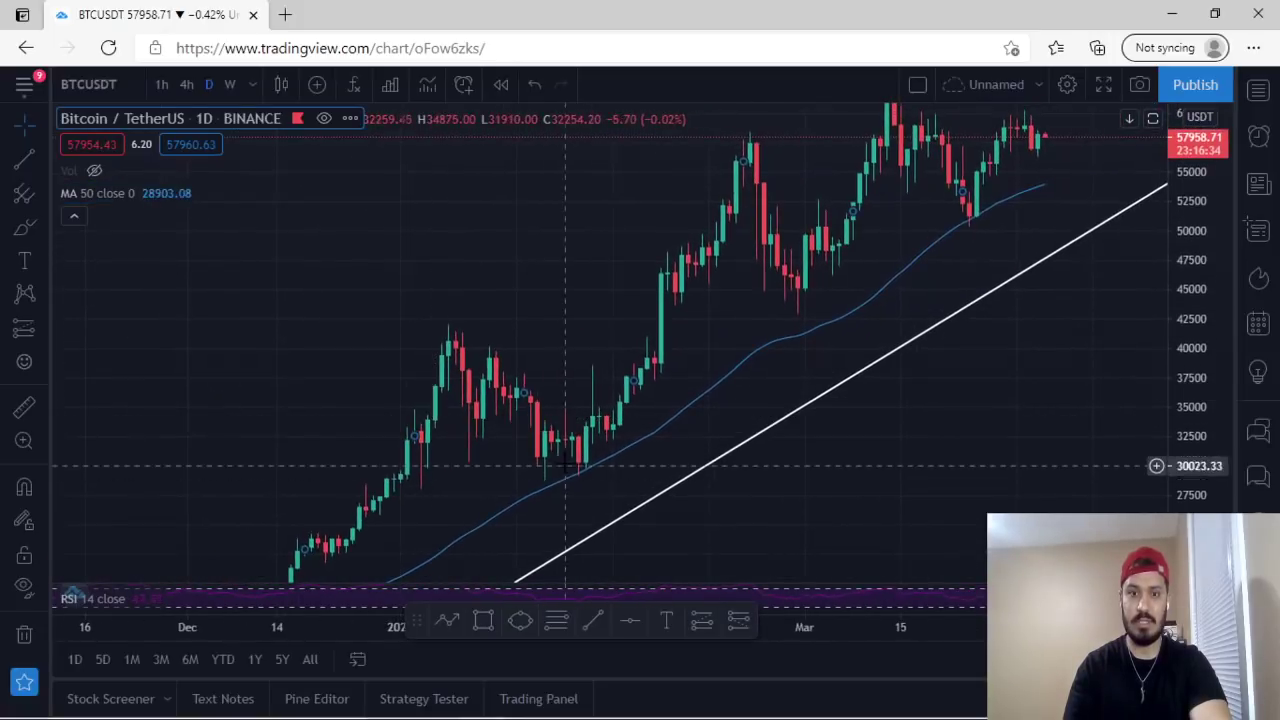
pyautogui.moveTo(800, 307); pyautogui.dragTo(509, 437)
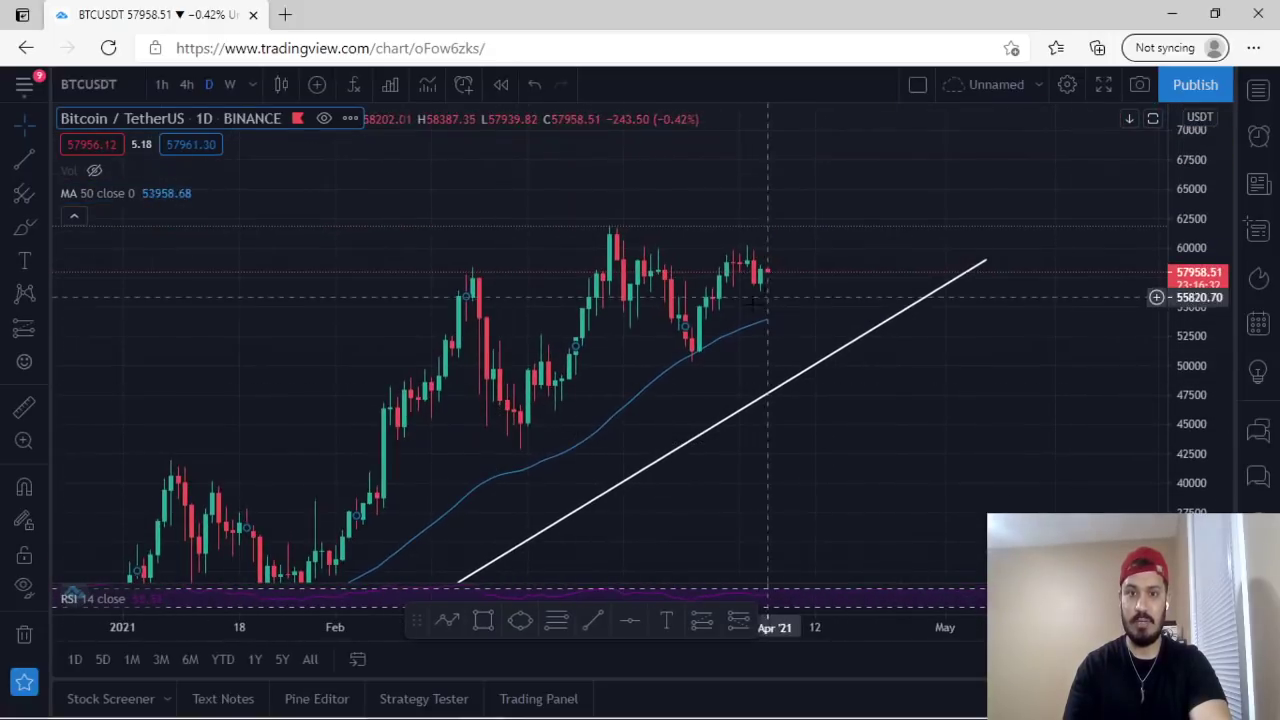
# Move the ascending trend line back up beneath the daily candle lows, alongside the 50-period moving average
pyautogui.moveTo(800, 466); pyautogui.dragTo(922, 356)
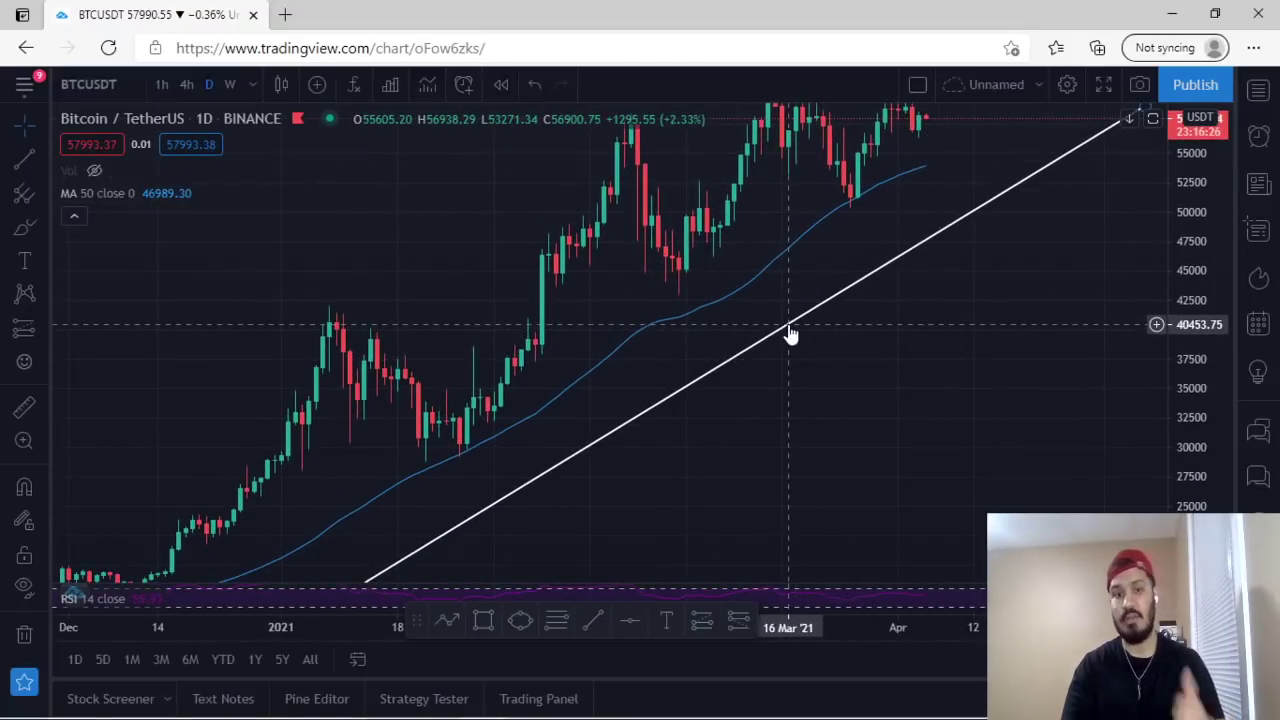
pyautogui.moveTo(790, 335); pyautogui.dragTo(654, 334)
pyautogui.moveTo(717, 390); pyautogui.dragTo(677, 534)
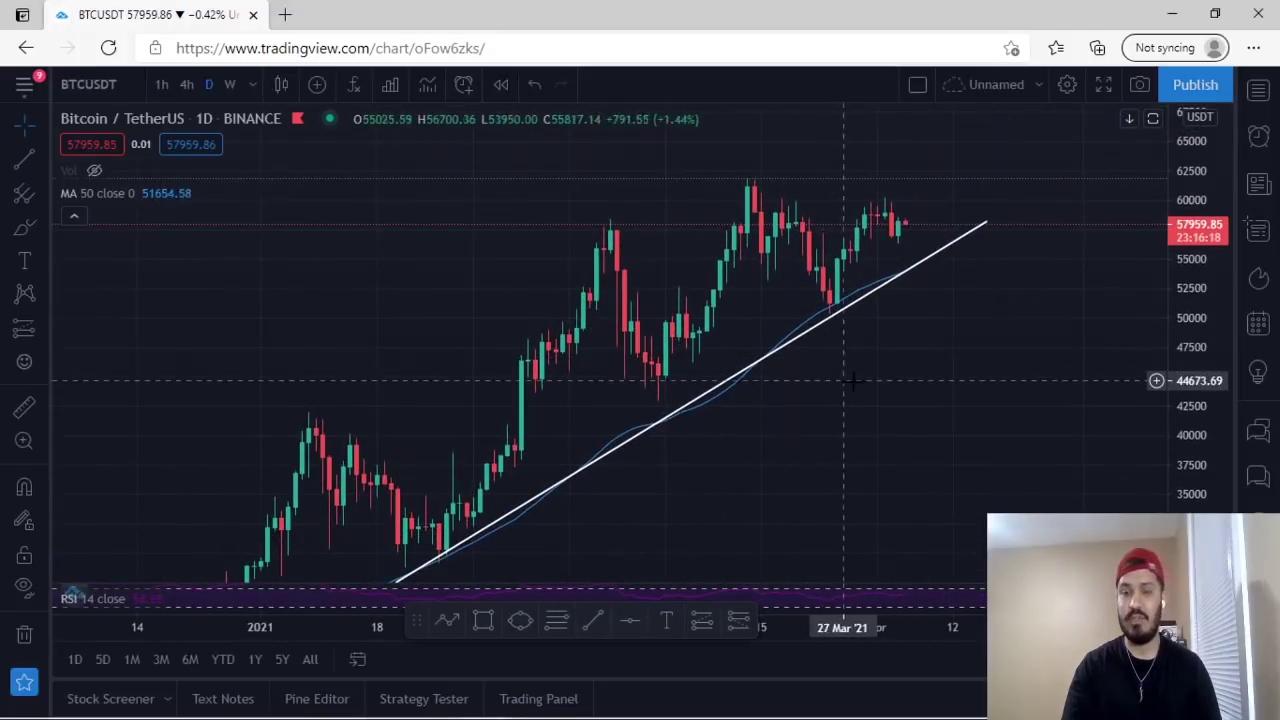
# Draw a Fib Retracement on the latest daily upswing, from the low at 50,259.00 to the high at 60,395.92
pyautogui.scroll(2, 854, 381)
pyautogui.moveTo(840, 378); pyautogui.dragTo(719, 437)
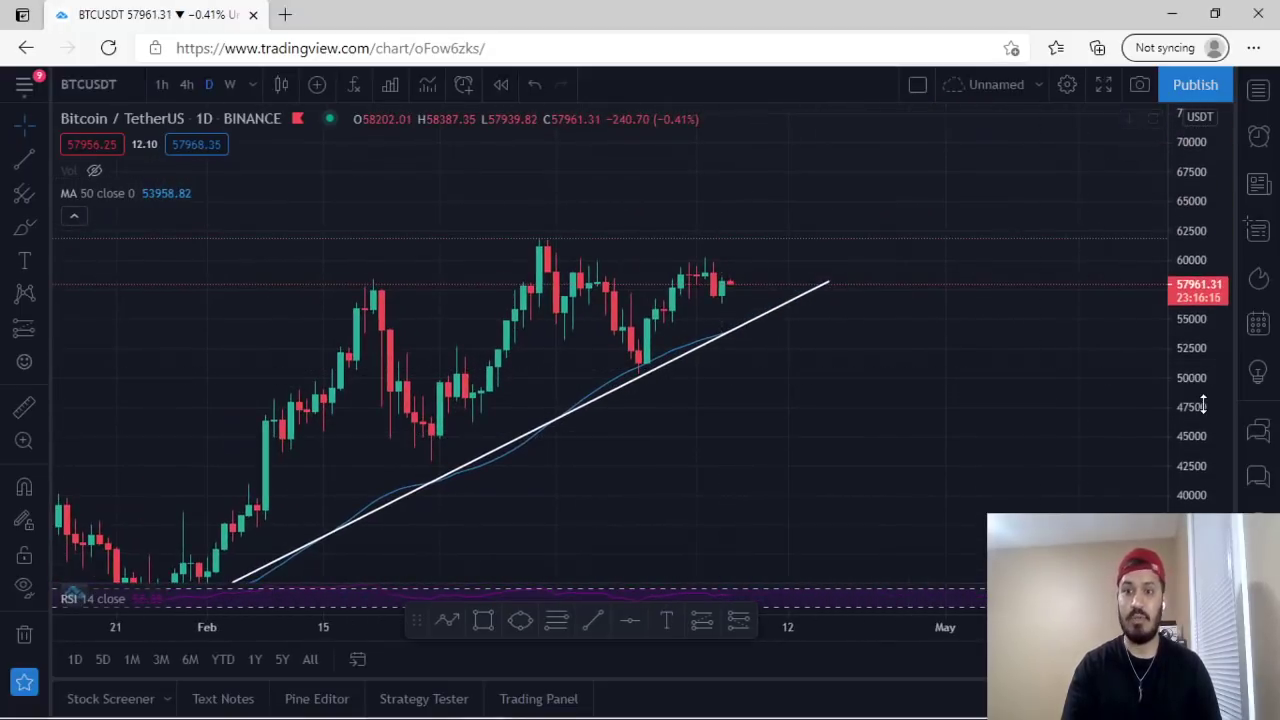
pyautogui.moveTo(1205, 404); pyautogui.dragTo(1130, 249)
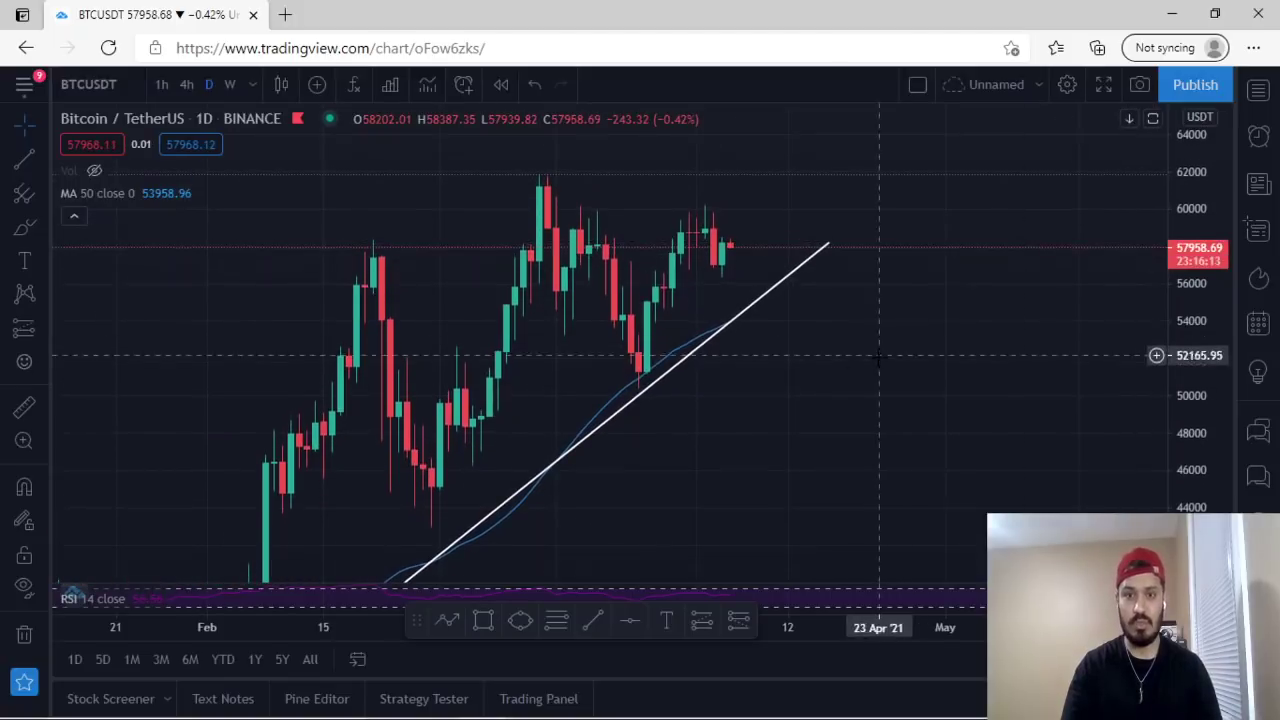
pyautogui.moveTo(862, 367); pyautogui.dragTo(803, 410)
pyautogui.scroll(1, 803, 410)
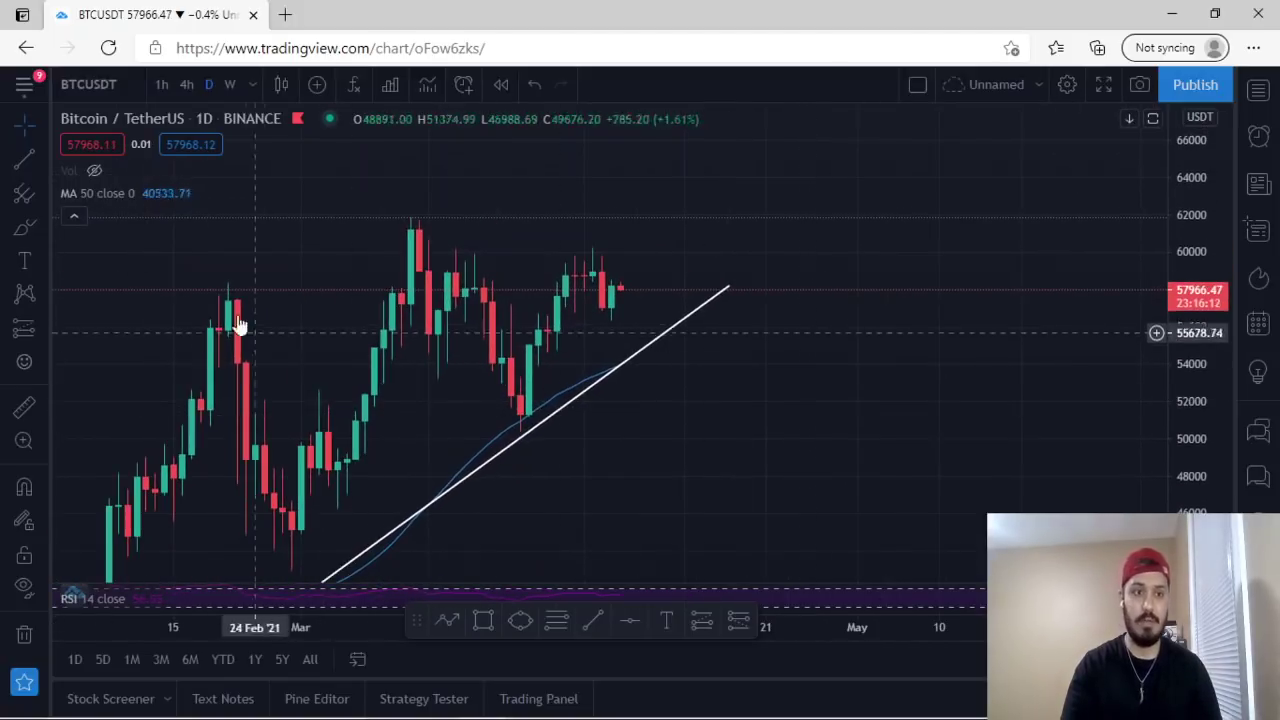
pyautogui.click(45, 190)
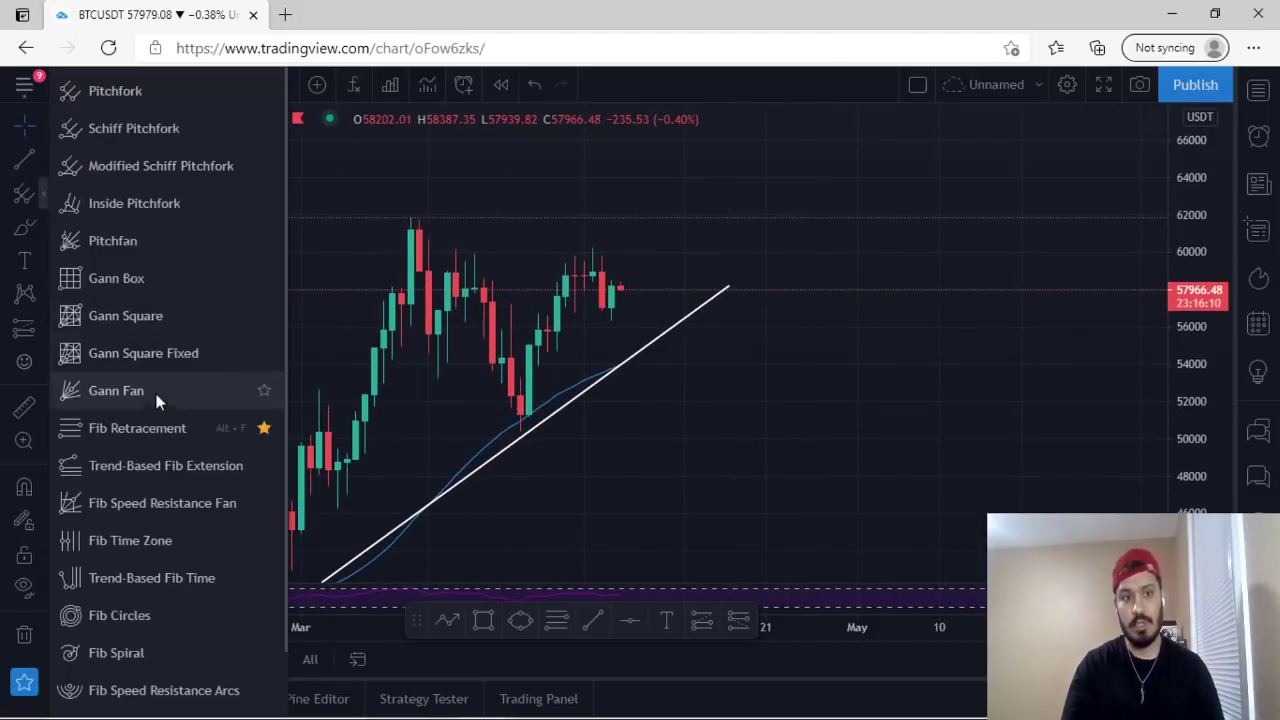
pyautogui.click(147, 426)
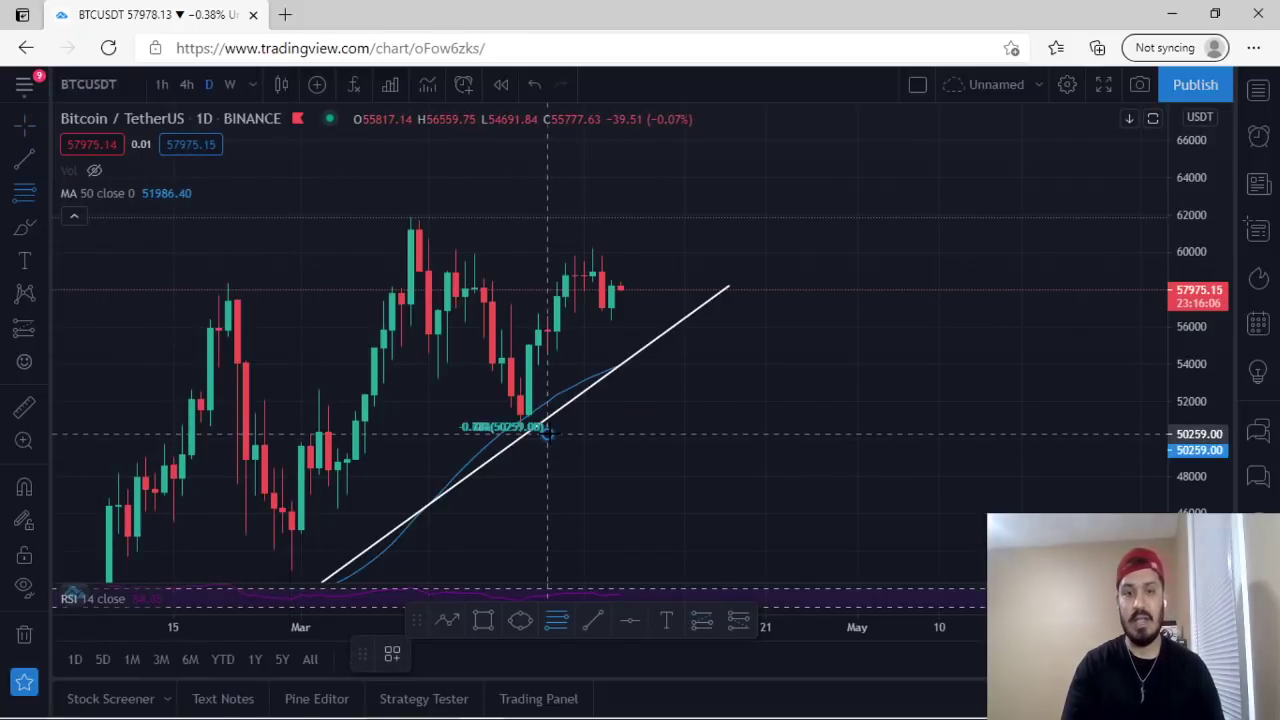
pyautogui.click(674, 242)
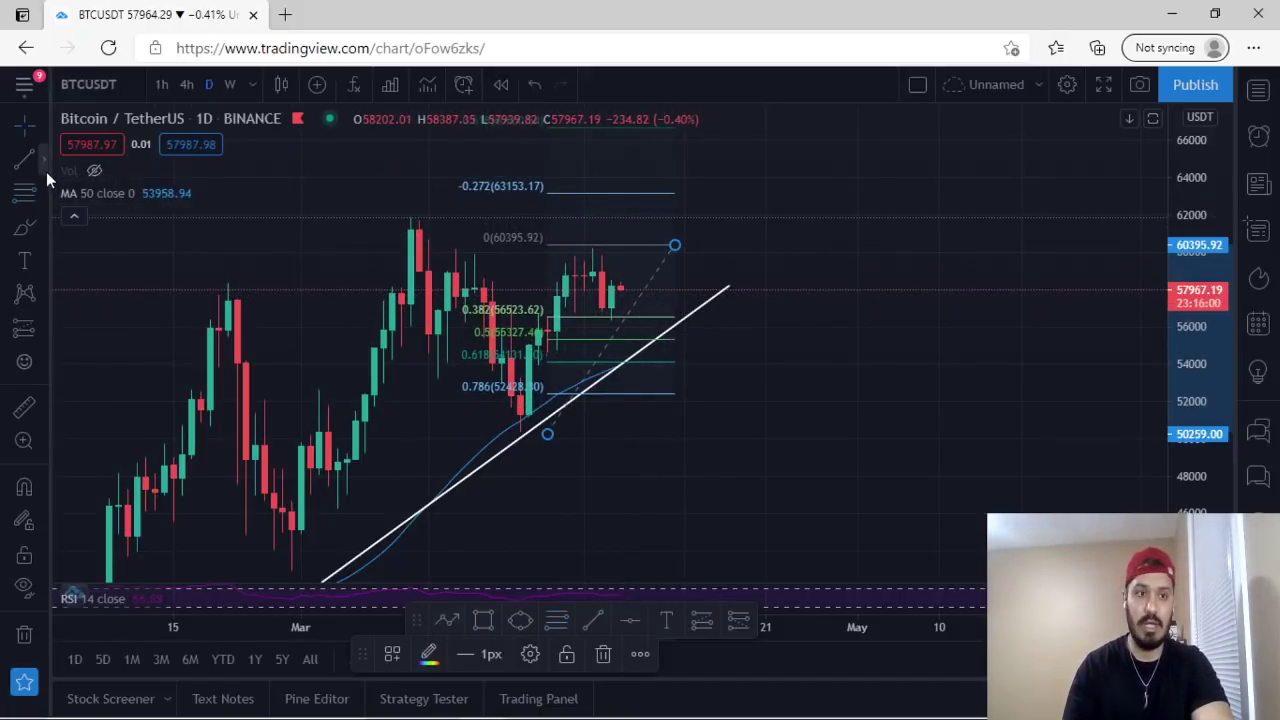
# Try a nearly level trend line along the 0.382 retracement at about 56,500, and delete that line
pyautogui.click(37, 167)
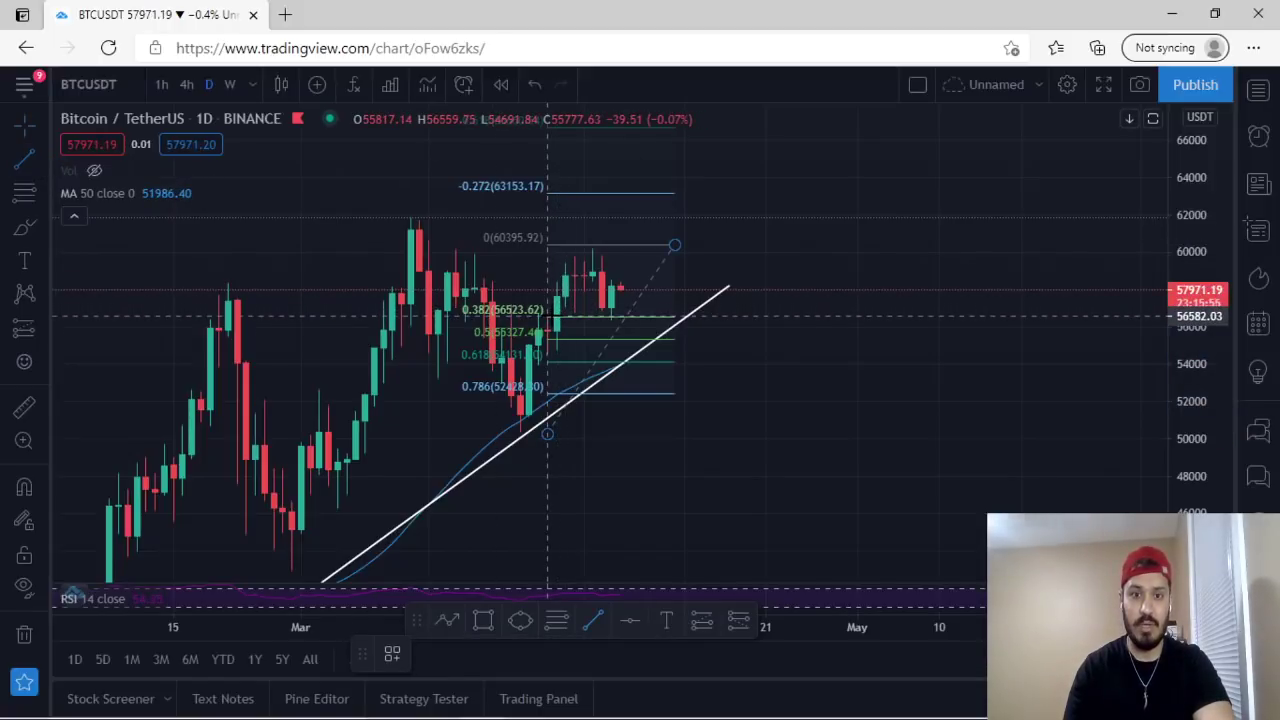
pyautogui.click(555, 317)
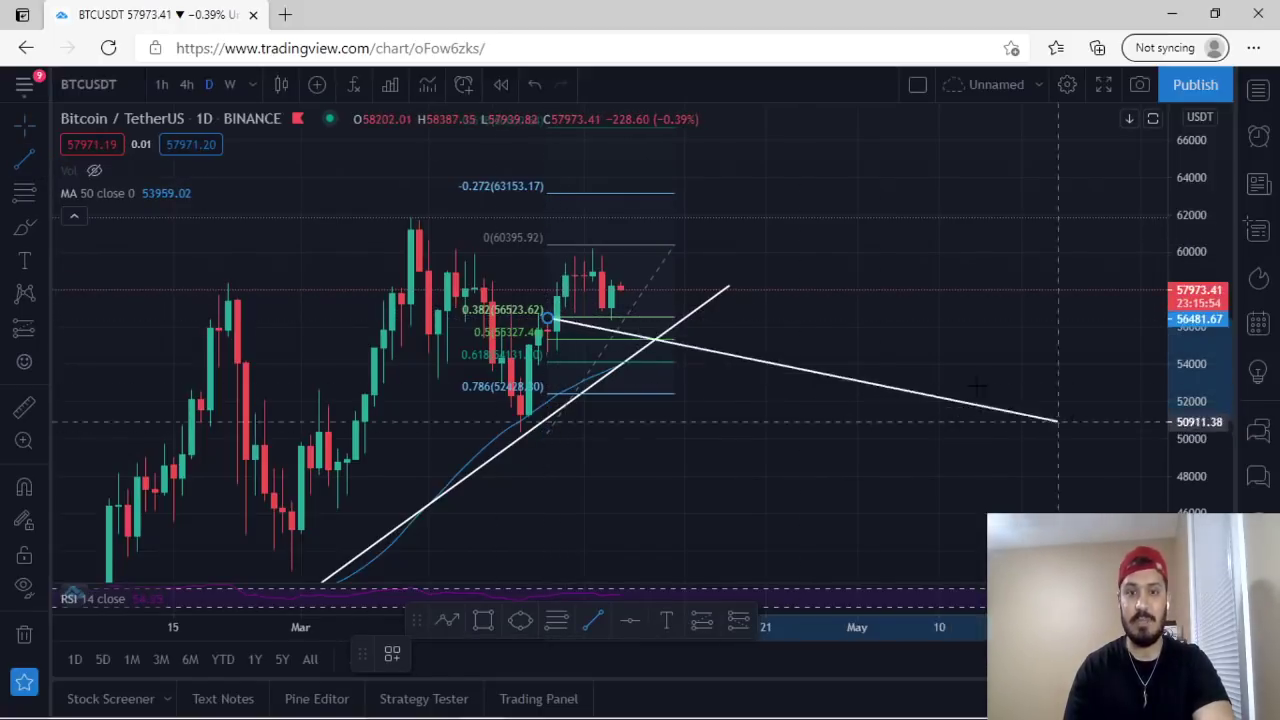
pyautogui.click(967, 317)
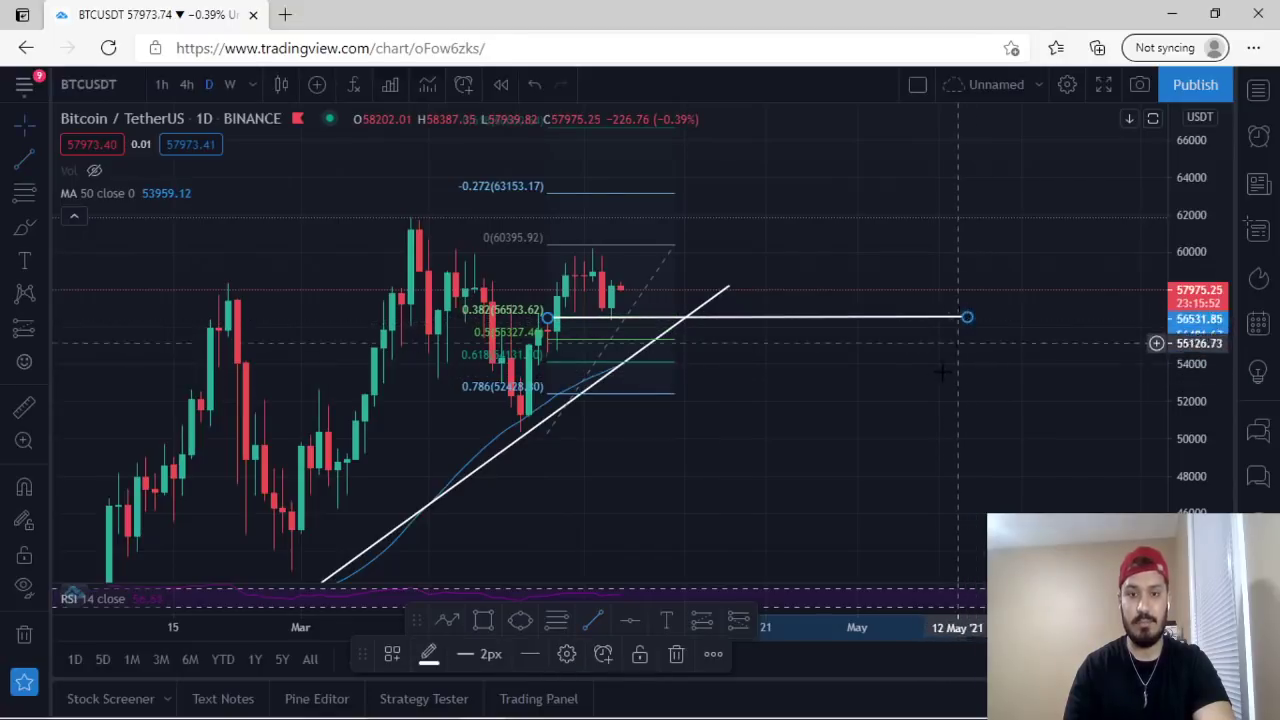
pyautogui.click(895, 384)
pyautogui.scroll(4, 790, 407)
pyautogui.moveTo(645, 411); pyautogui.dragTo(871, 368)
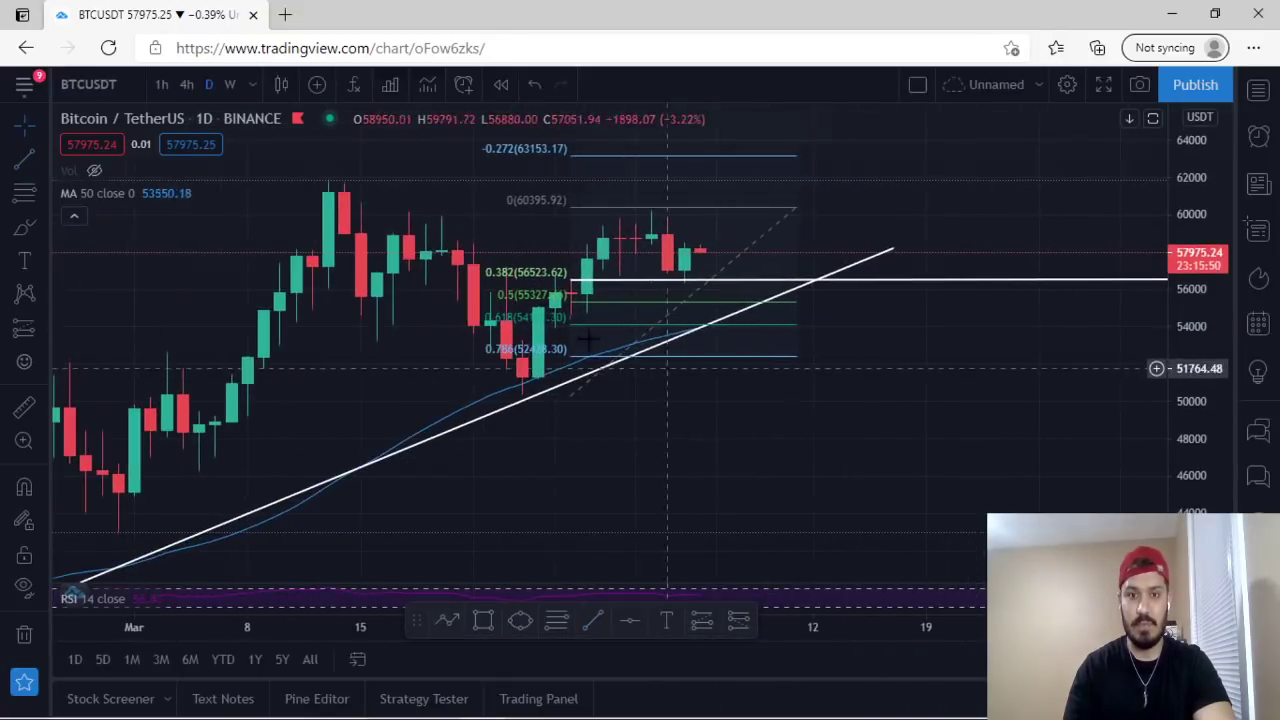
pyautogui.click(906, 283)
pyautogui.click(675, 655)
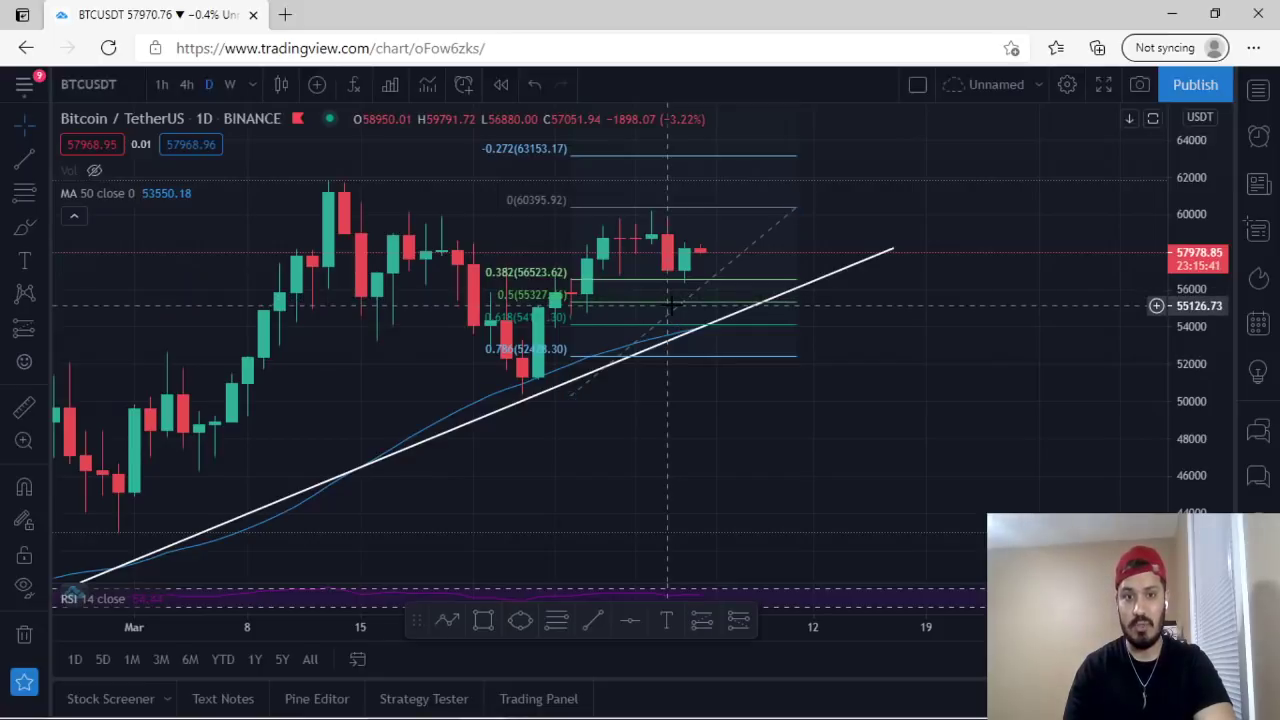
# Place a horizontal line at 55,327.46, along the 0.5 Fib Retracement level of the daily upswing
pyautogui.click(46, 178)
pyautogui.click(45, 160)
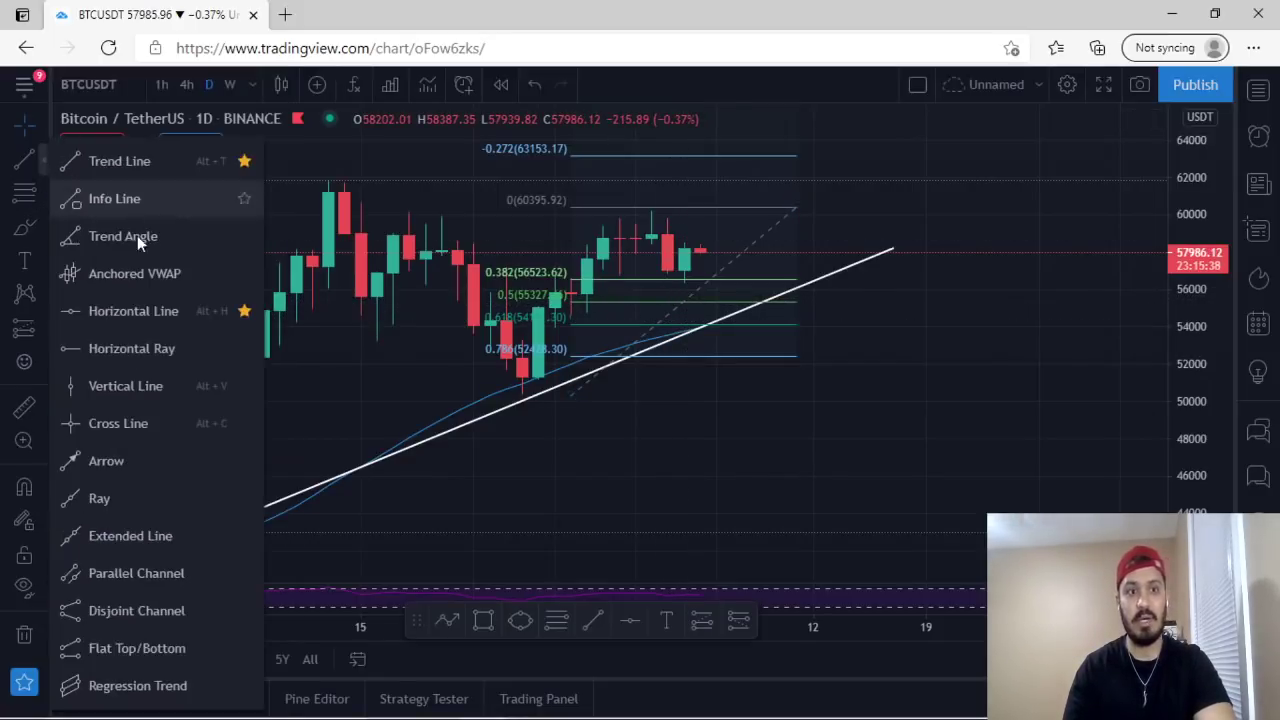
pyautogui.click(146, 316)
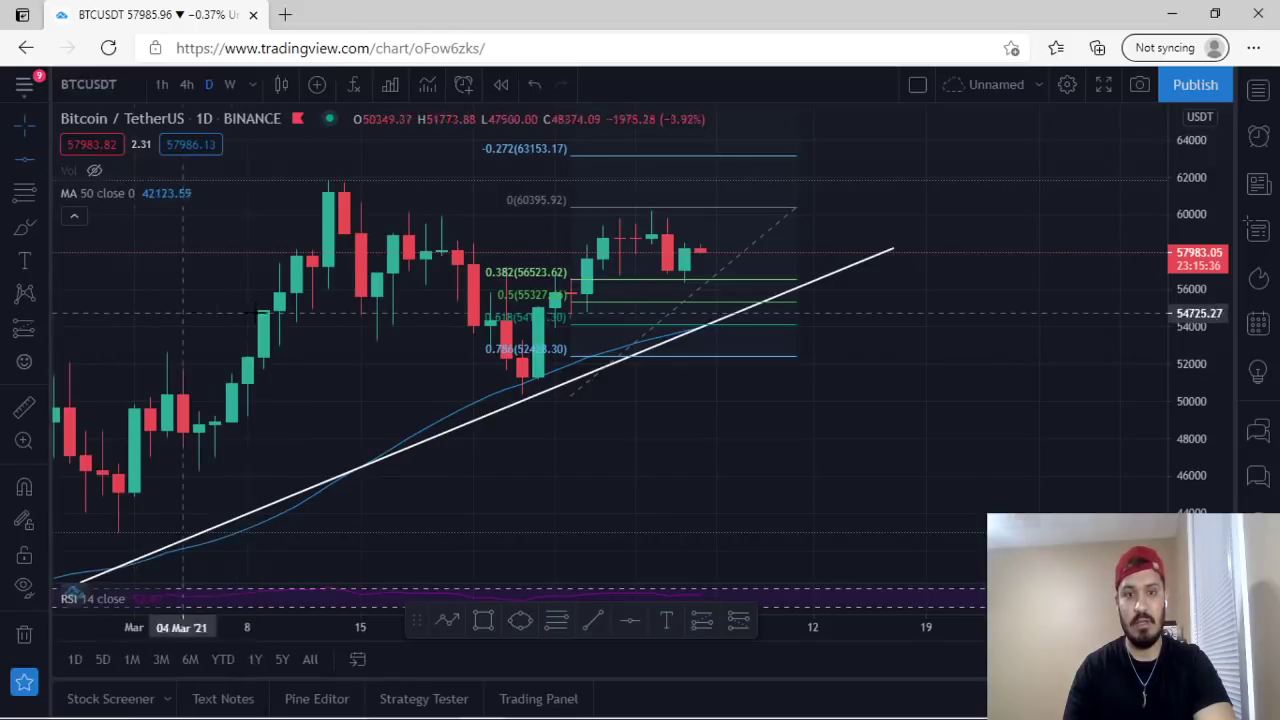
pyautogui.click(657, 301)
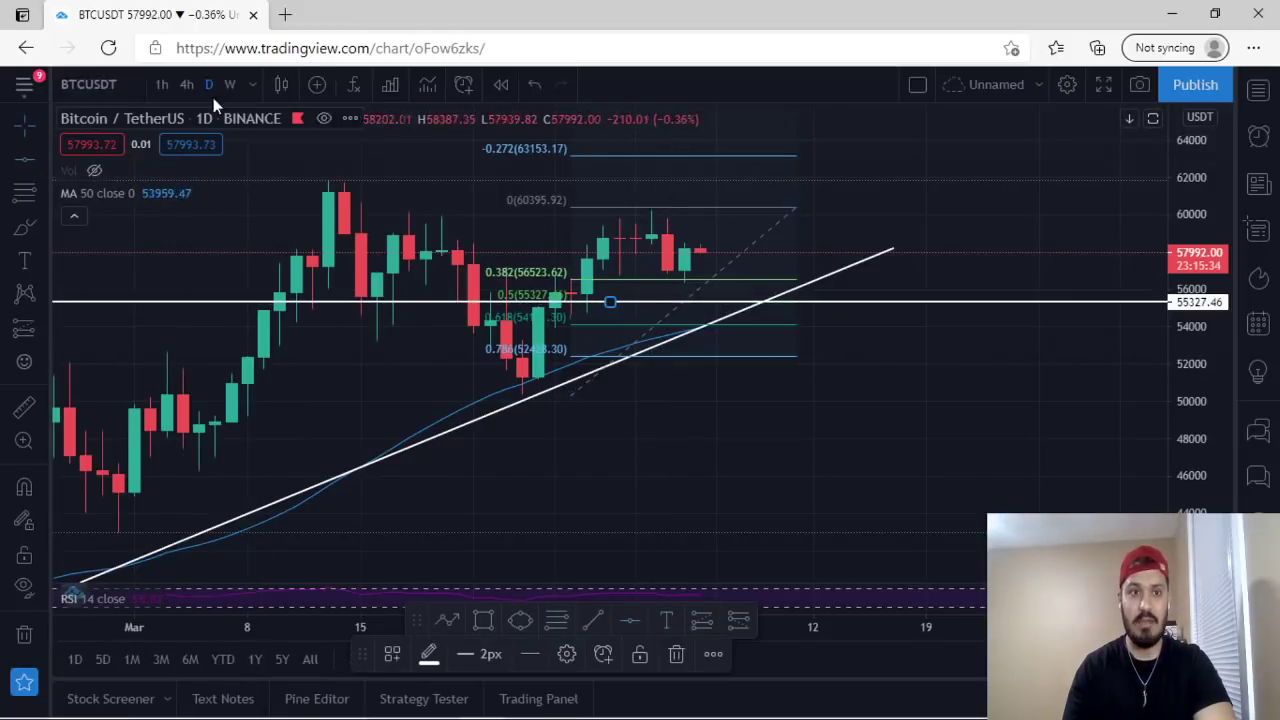
# Switch the chart to the 4-hour timeframe and review the March candles against the horizontal line at 55,327.46
pyautogui.click(186, 84)
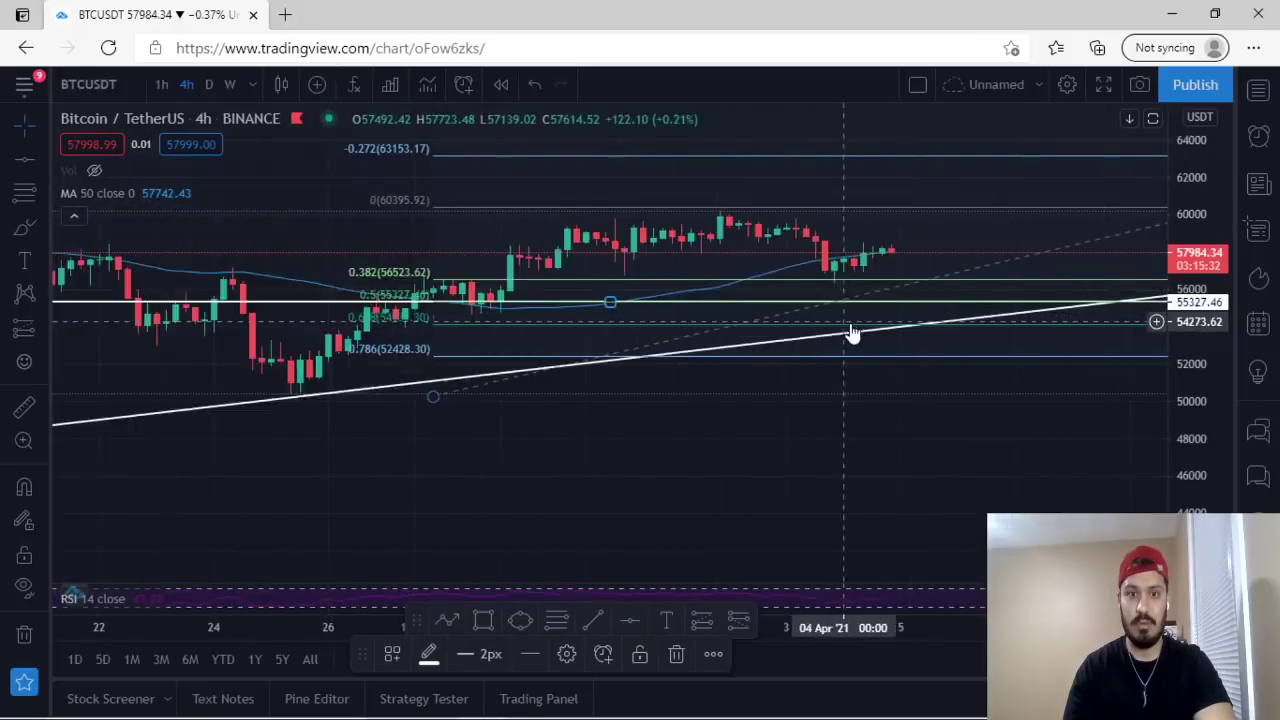
pyautogui.click(1003, 394)
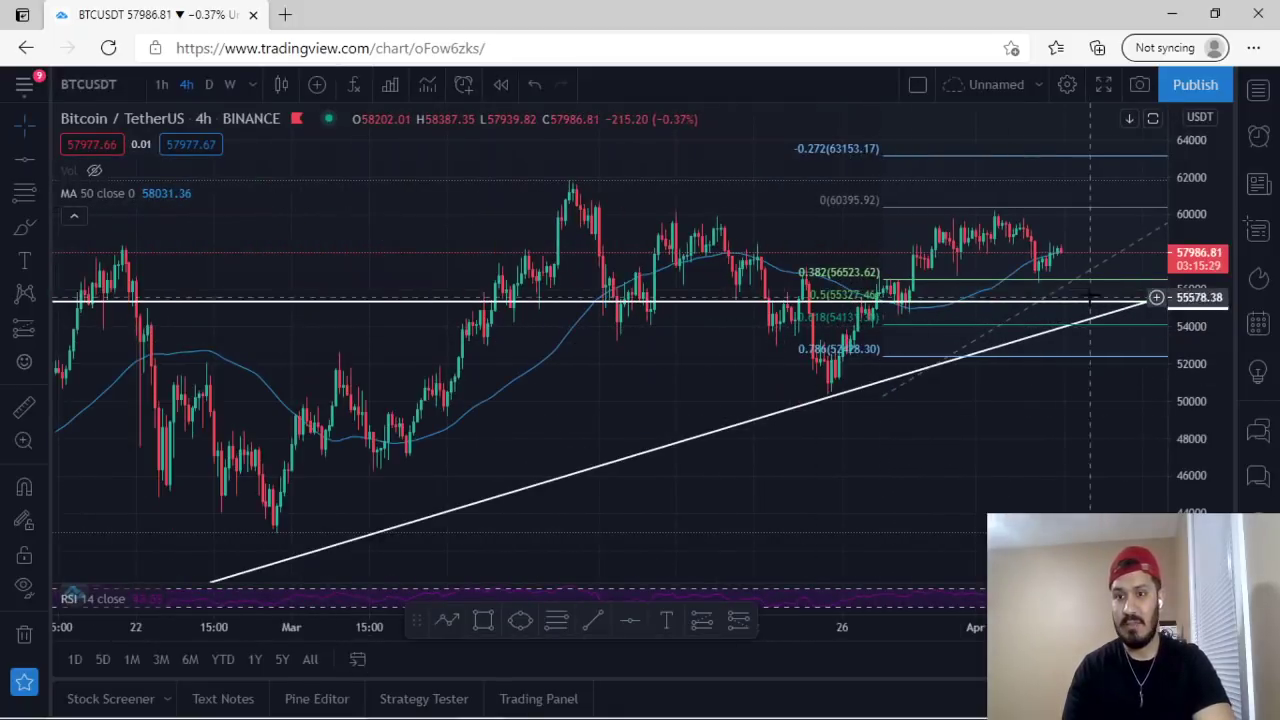
pyautogui.moveTo(1002, 420); pyautogui.dragTo(947, 397)
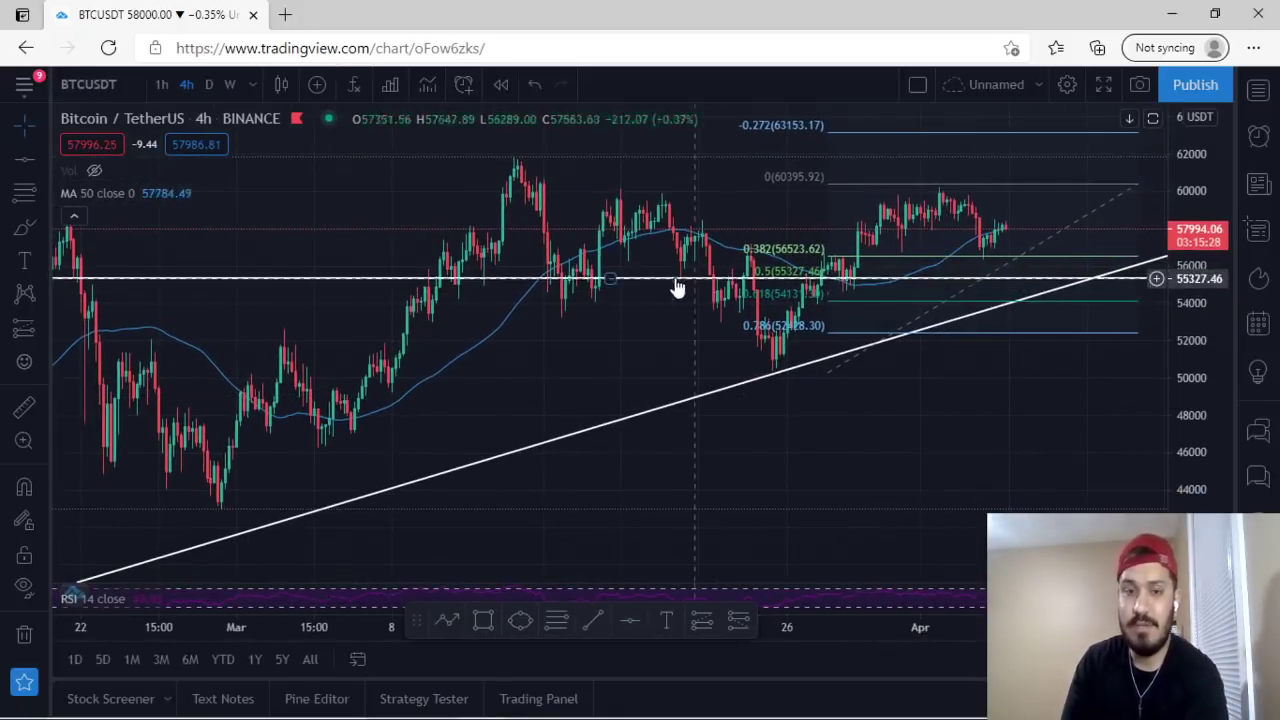
pyautogui.scroll(1, 678, 306)
pyautogui.moveTo(676, 311); pyautogui.dragTo(623, 386)
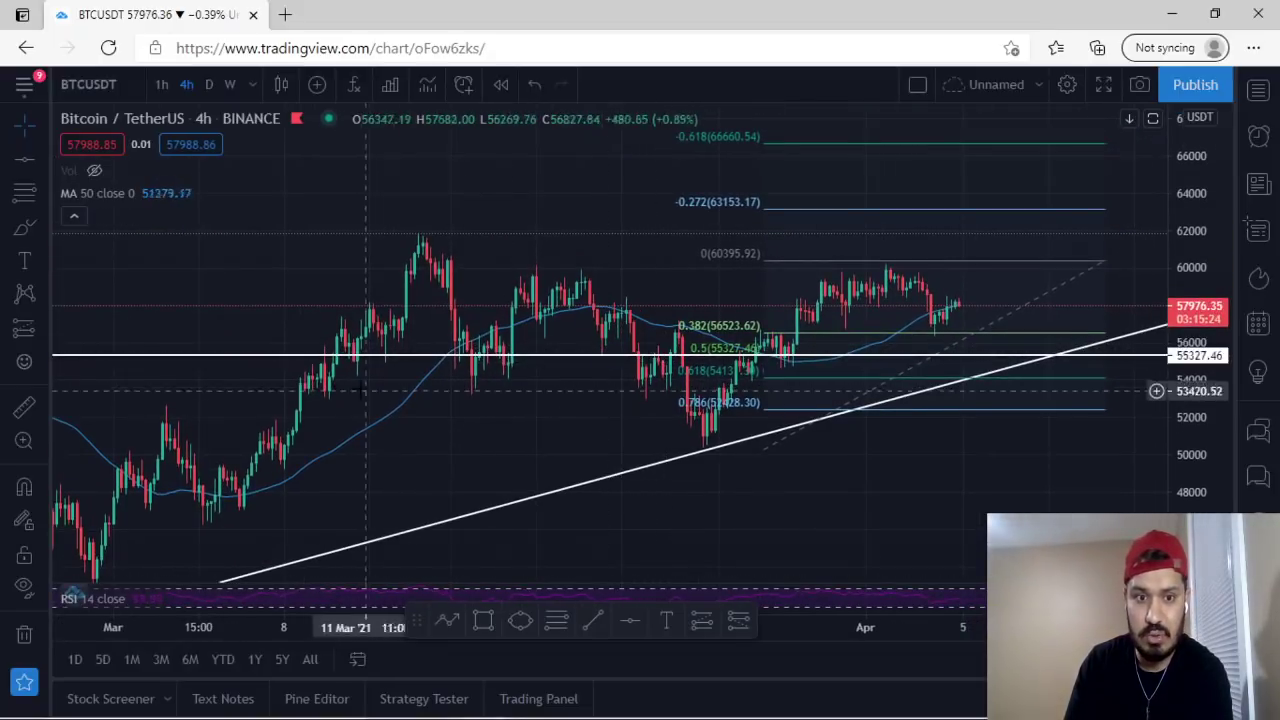
pyautogui.moveTo(354, 404); pyautogui.dragTo(92, 365)
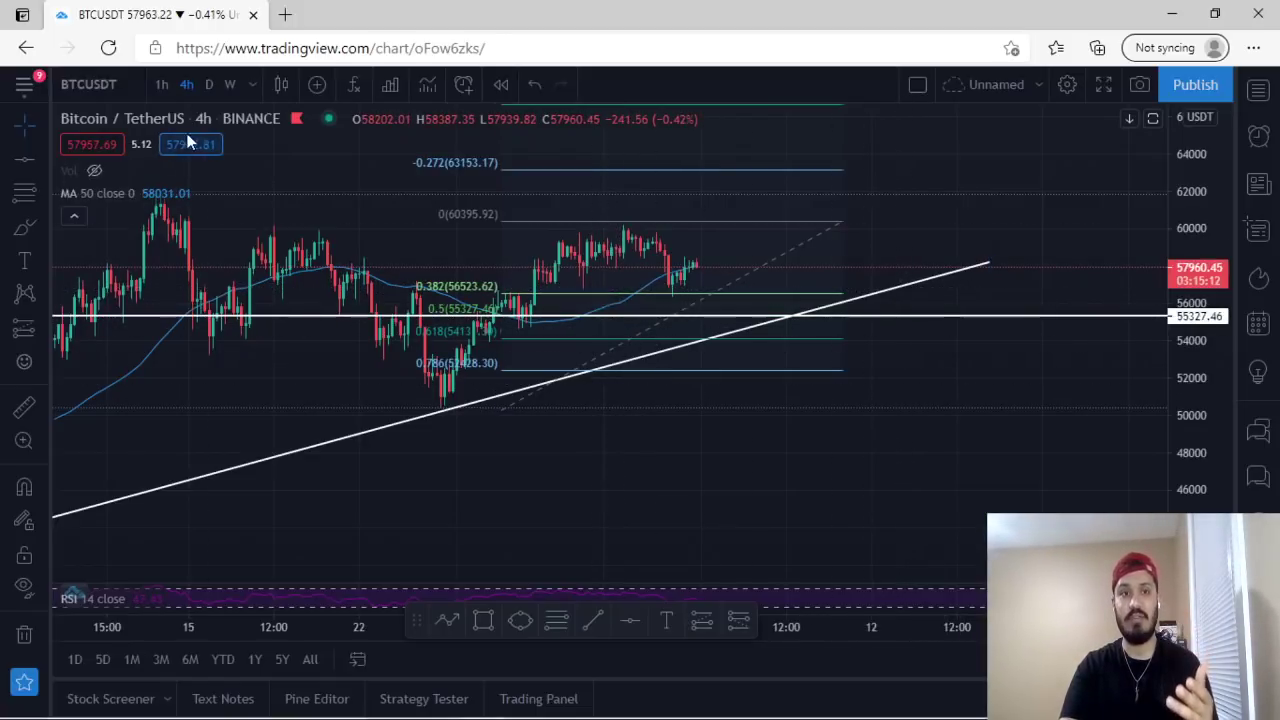
# Check the levels on the daily timeframe, then return to the 4-hour timeframe with a stretched price scale
pyautogui.click(208, 84)
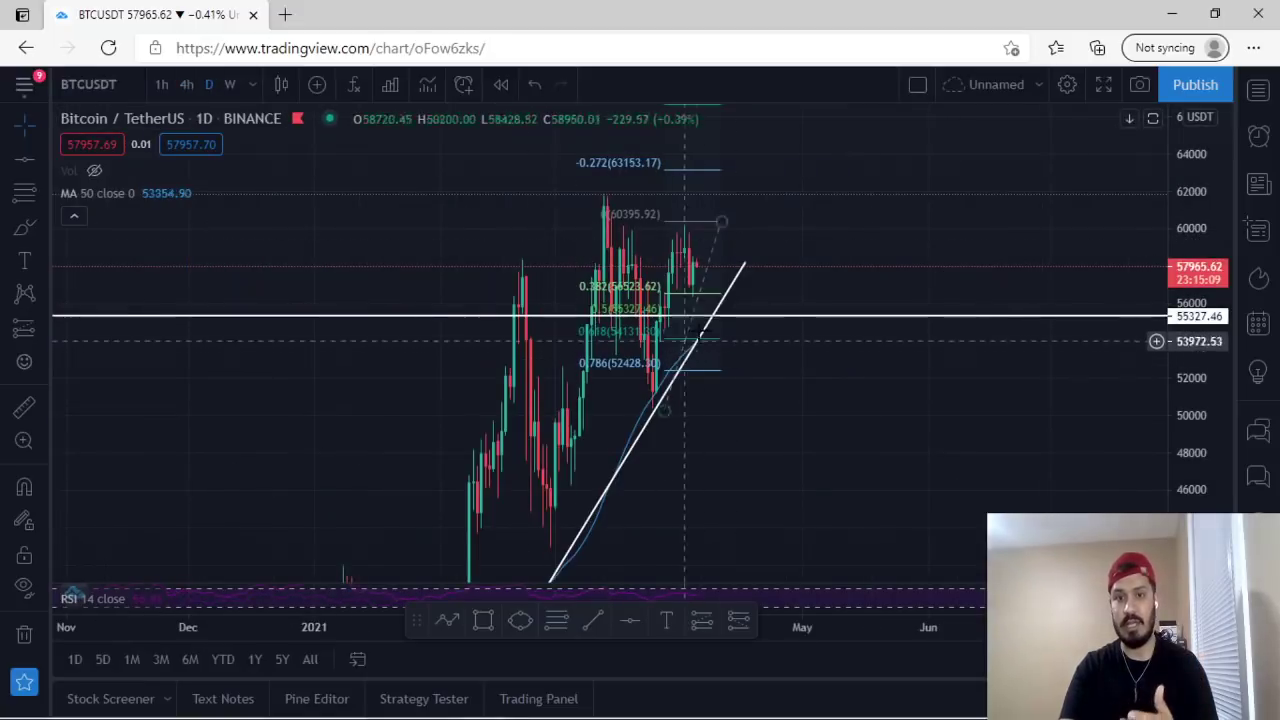
pyautogui.scroll(4, 704, 283)
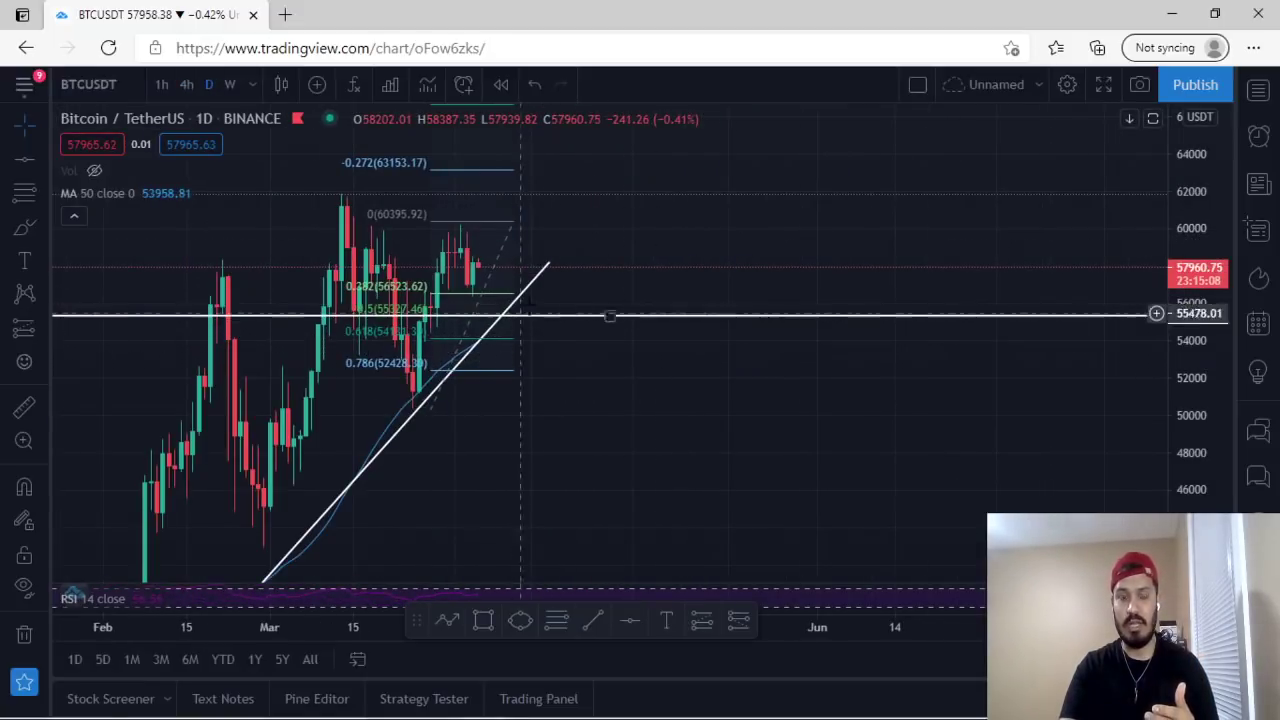
pyautogui.click(186, 85)
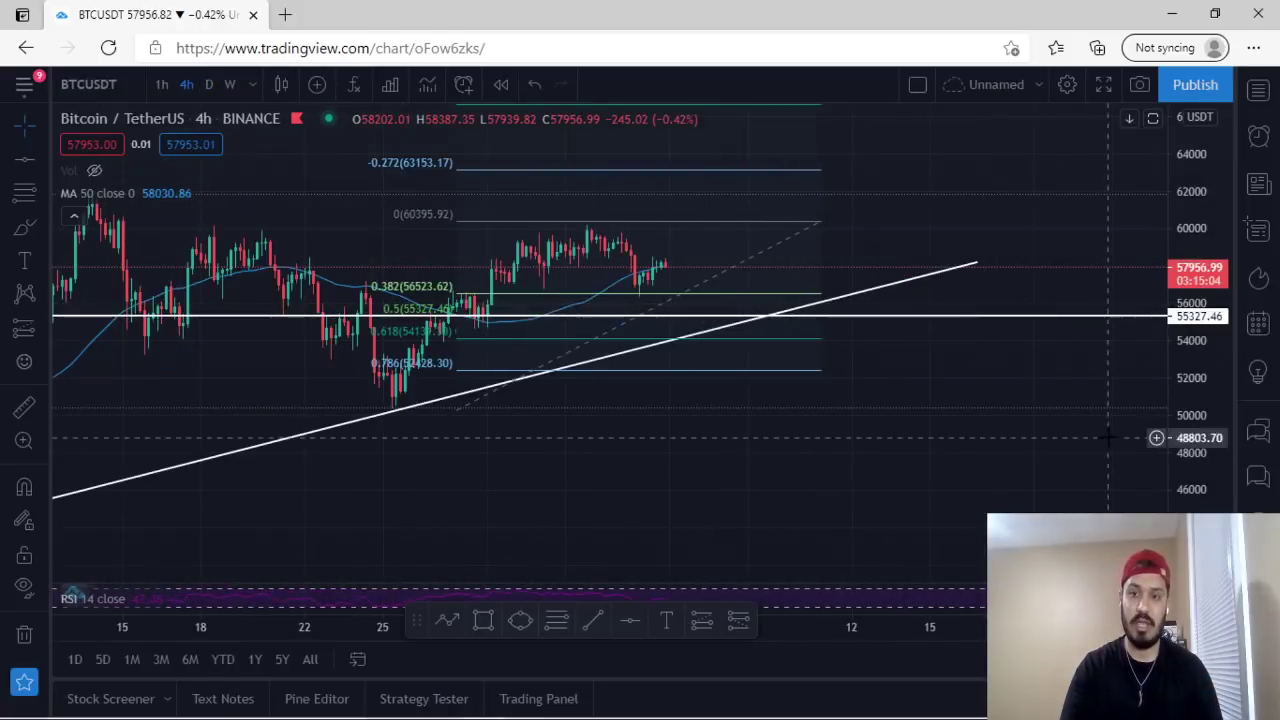
pyautogui.moveTo(1184, 442); pyautogui.dragTo(1177, 257)
pyautogui.moveTo(997, 371); pyautogui.dragTo(977, 465)
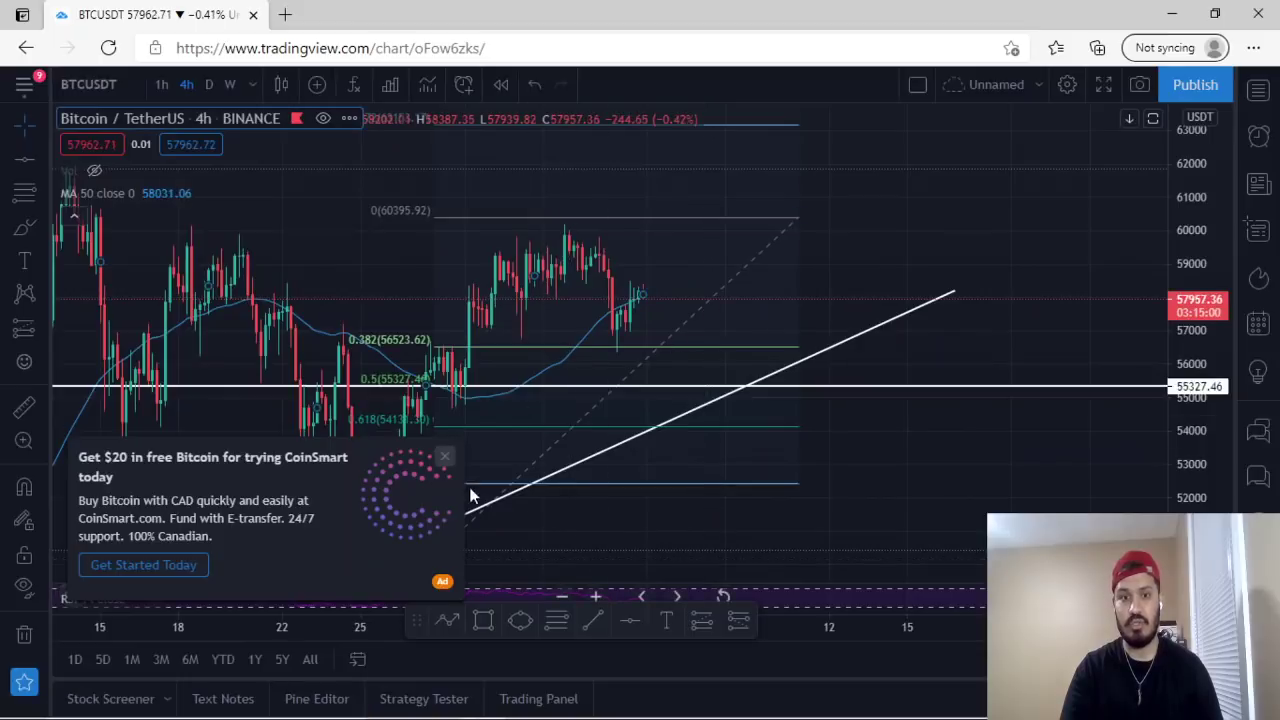
# Dismiss the advertisement and delete the Fib Retracement drawn from the 50,259.00 low to the 60,395.92 high
pyautogui.click(445, 458)
pyautogui.click(942, 209)
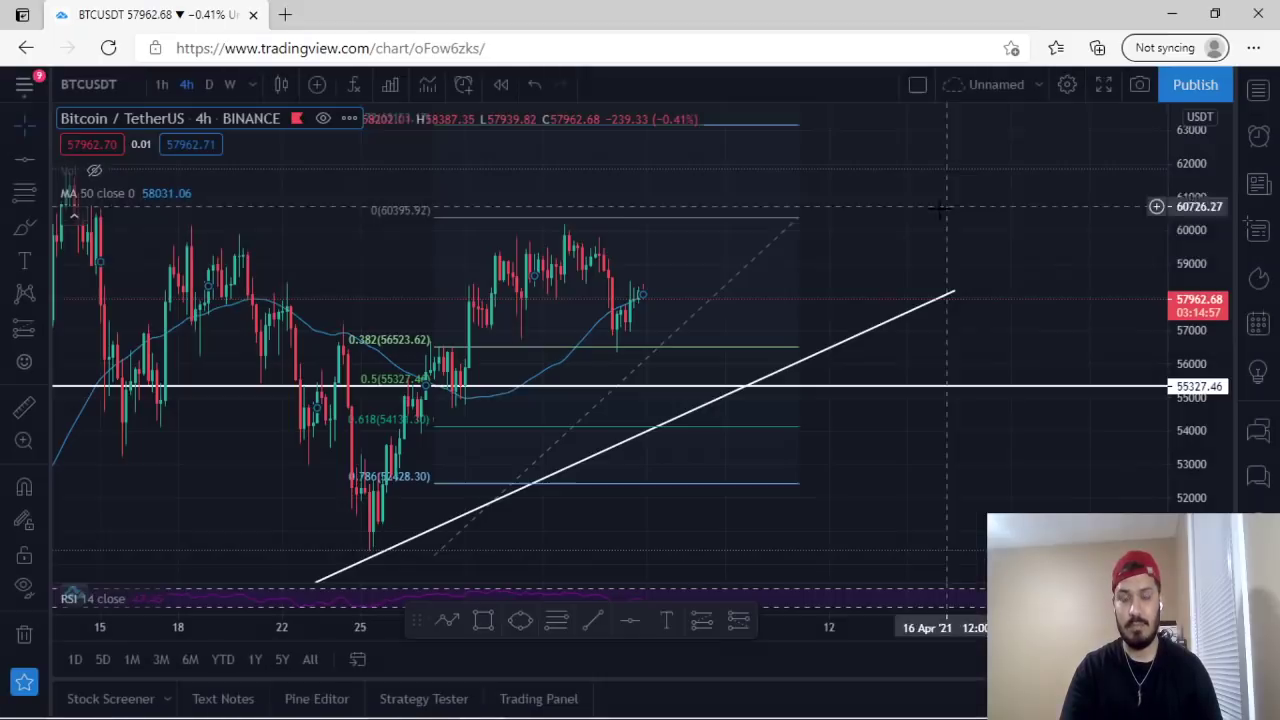
pyautogui.click(690, 317)
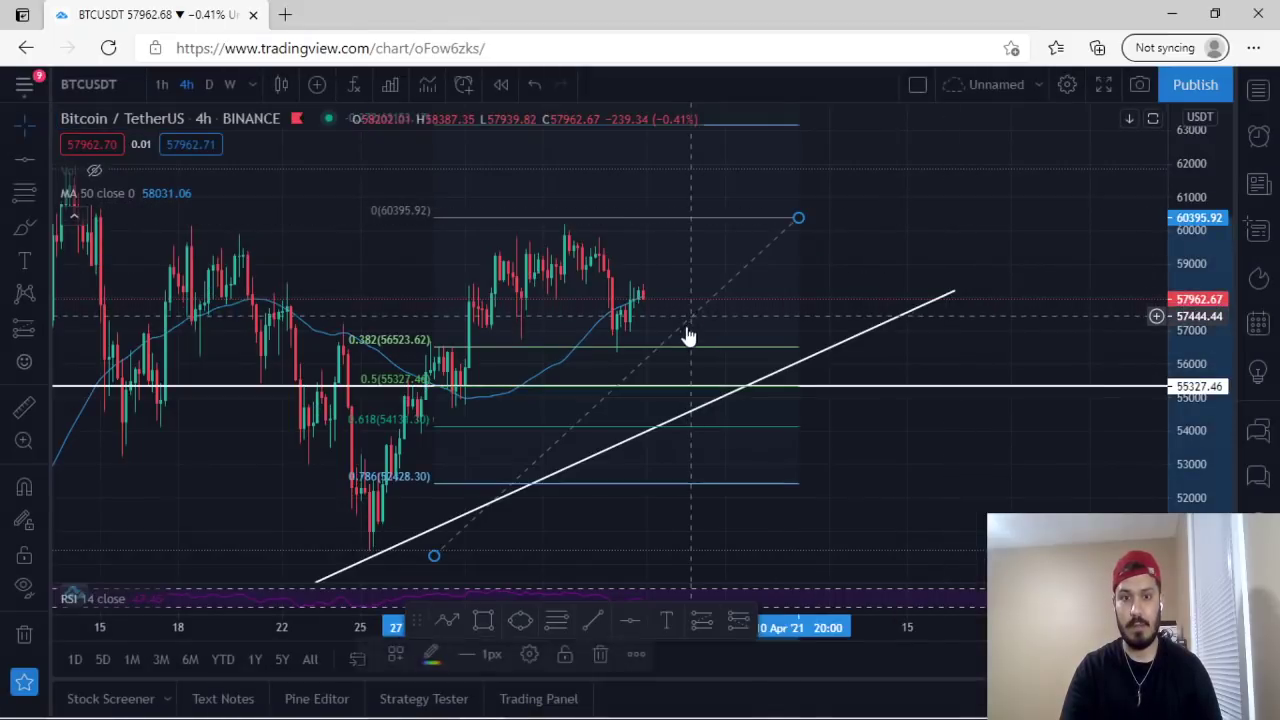
pyautogui.click(613, 654)
# Place a horizontal line at 60,081.13 across the recent 4-hour highs
pyautogui.scroll(-3, 636, 326)
pyautogui.scroll(5, 608, 423)
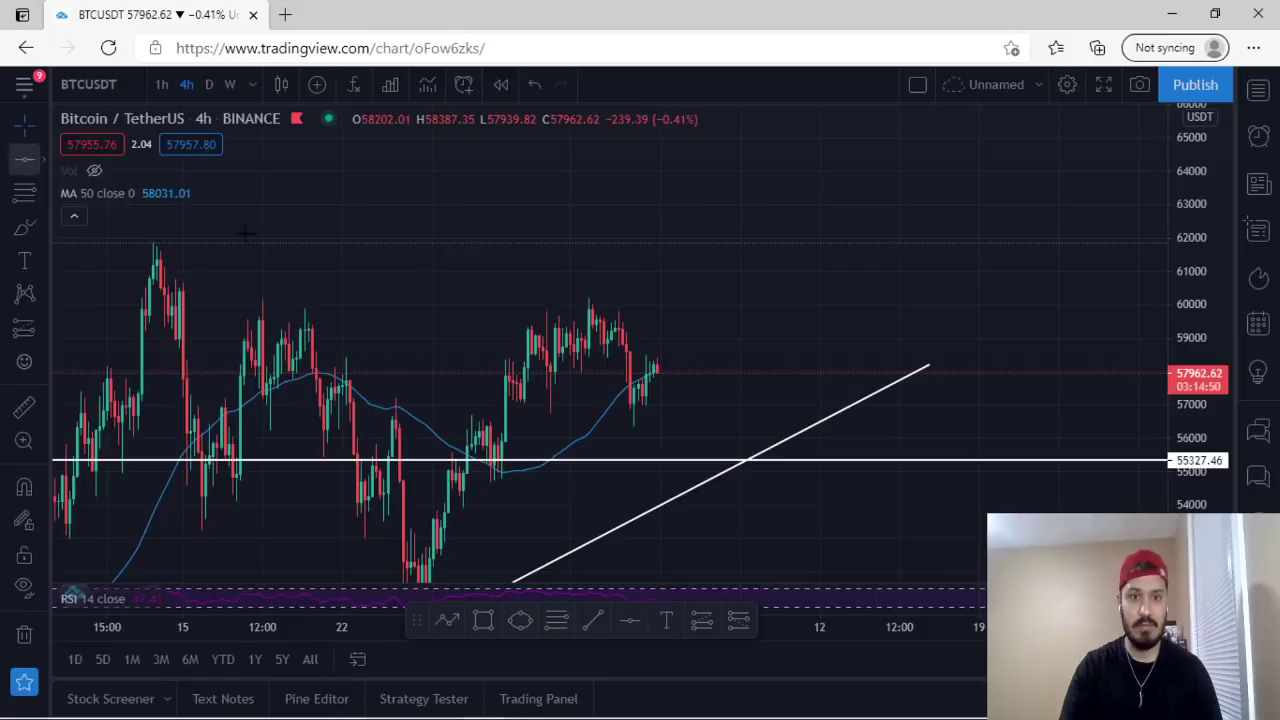
pyautogui.click(610, 301)
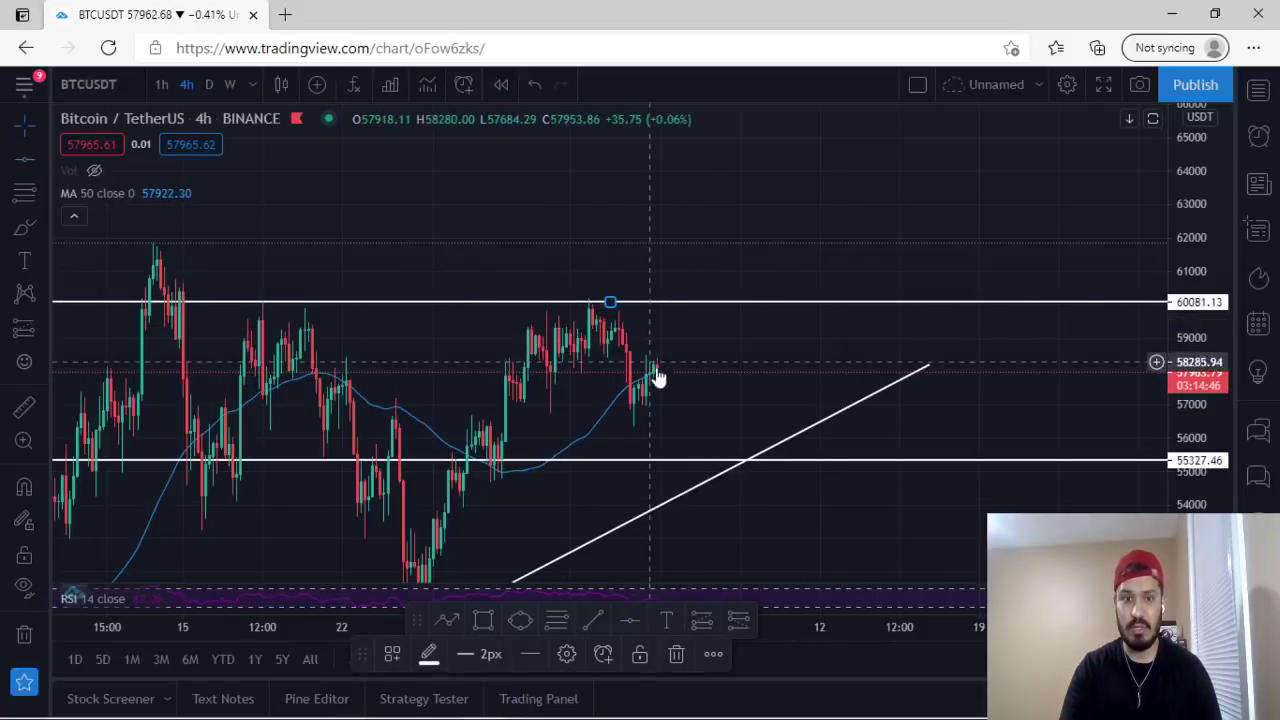
pyautogui.click(600, 408)
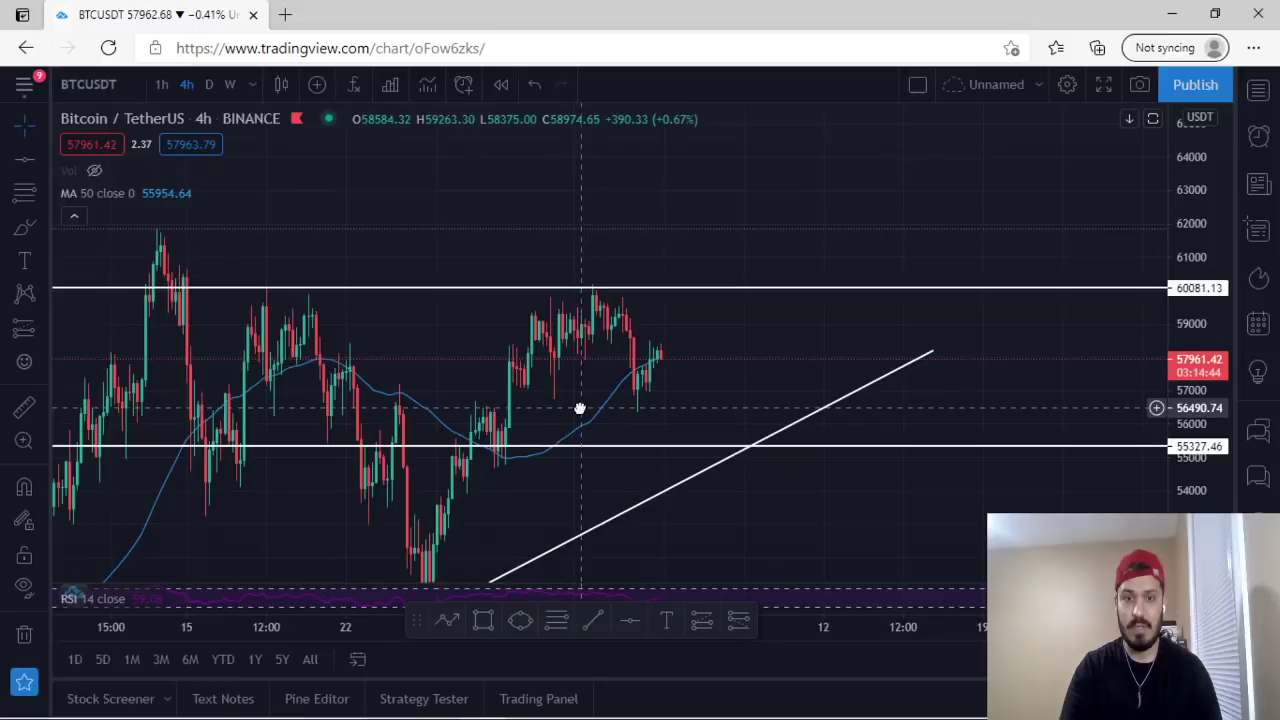
# Draw a steep ascending trend line under the late-March lows, from about 53,798 up to about 60,586
pyautogui.click(44, 157)
pyautogui.click(120, 163)
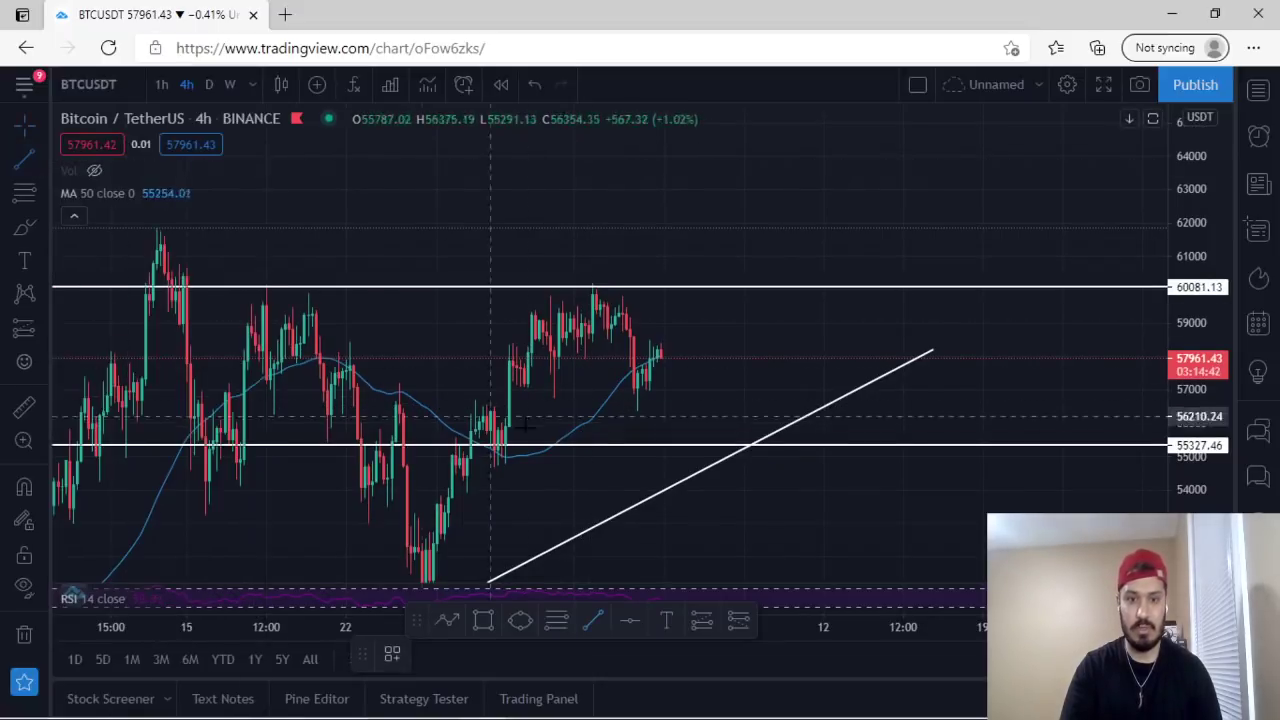
pyautogui.click(487, 487)
pyautogui.click(683, 270)
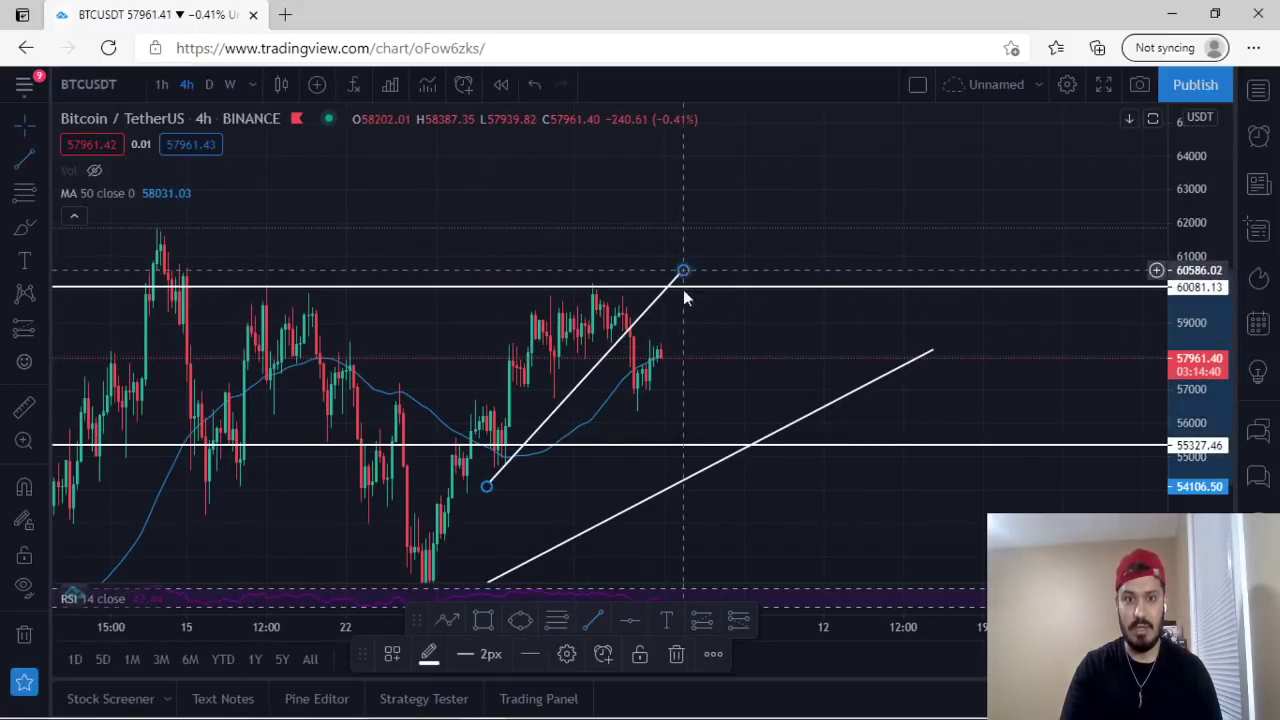
pyautogui.moveTo(487, 488); pyautogui.dragTo(467, 496)
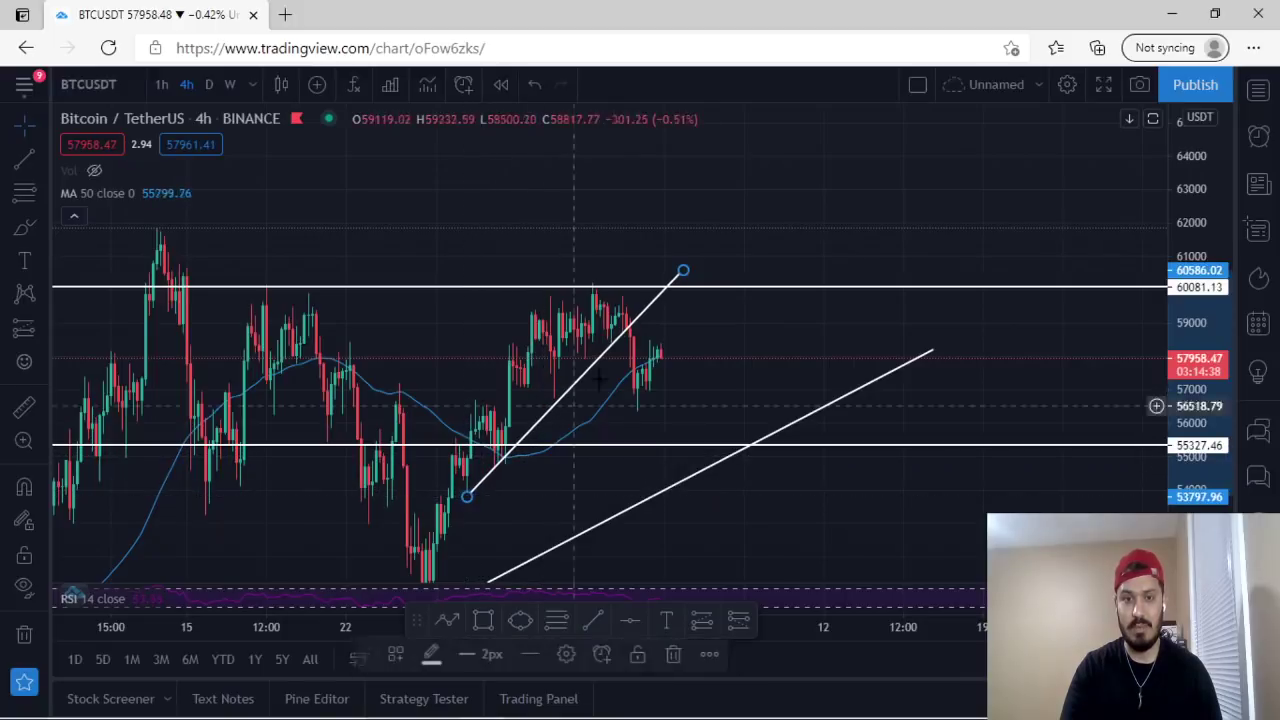
# Draw a Fib Retracement over the latest 4-hour pullback, from about 59,832 down to the low at about 56,319
pyautogui.scroll(3, 734, 390)
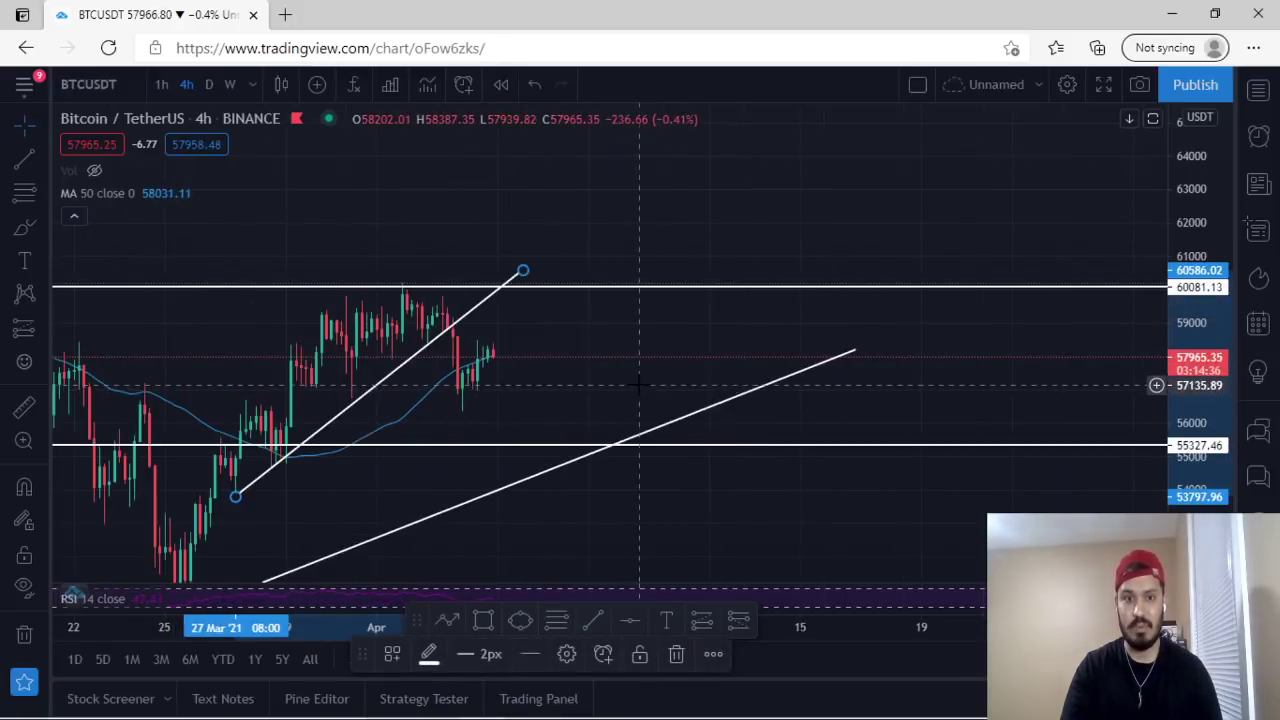
pyautogui.moveTo(919, 403); pyautogui.dragTo(1088, 405)
pyautogui.moveTo(1192, 492); pyautogui.dragTo(1192, 315)
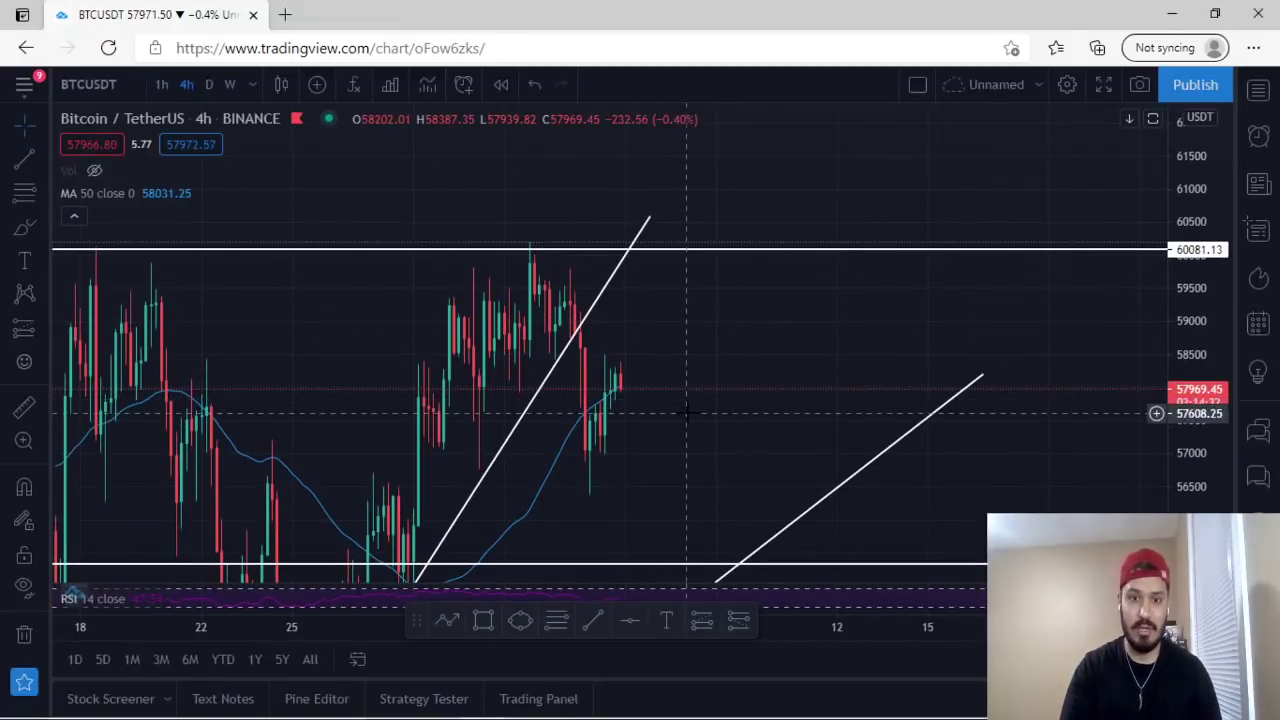
pyautogui.moveTo(681, 426); pyautogui.dragTo(678, 415)
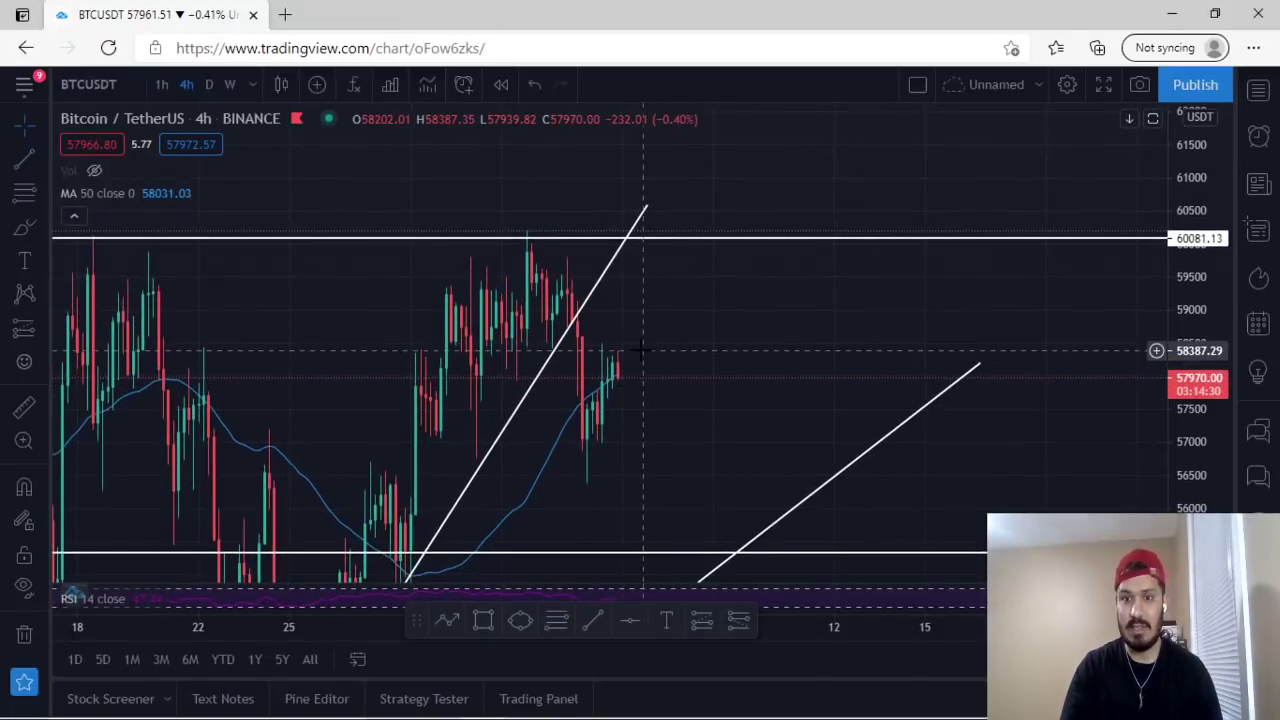
pyautogui.click(24, 193)
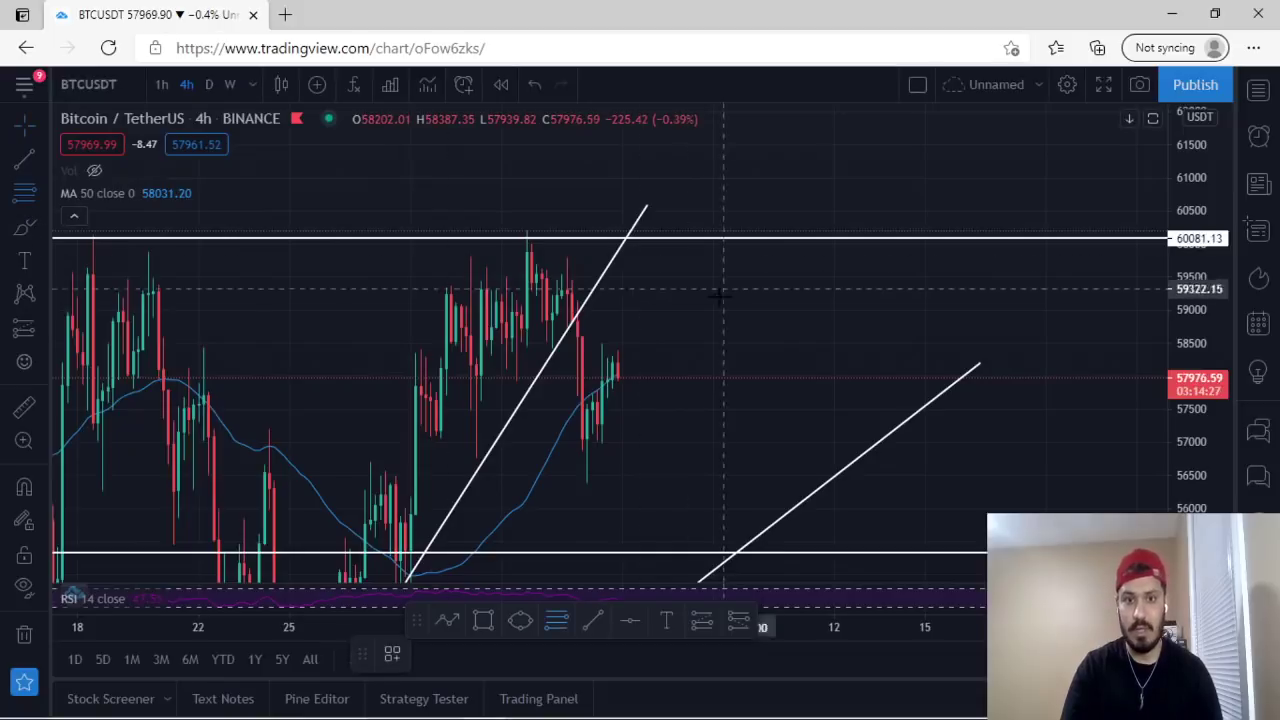
pyautogui.click(536, 231)
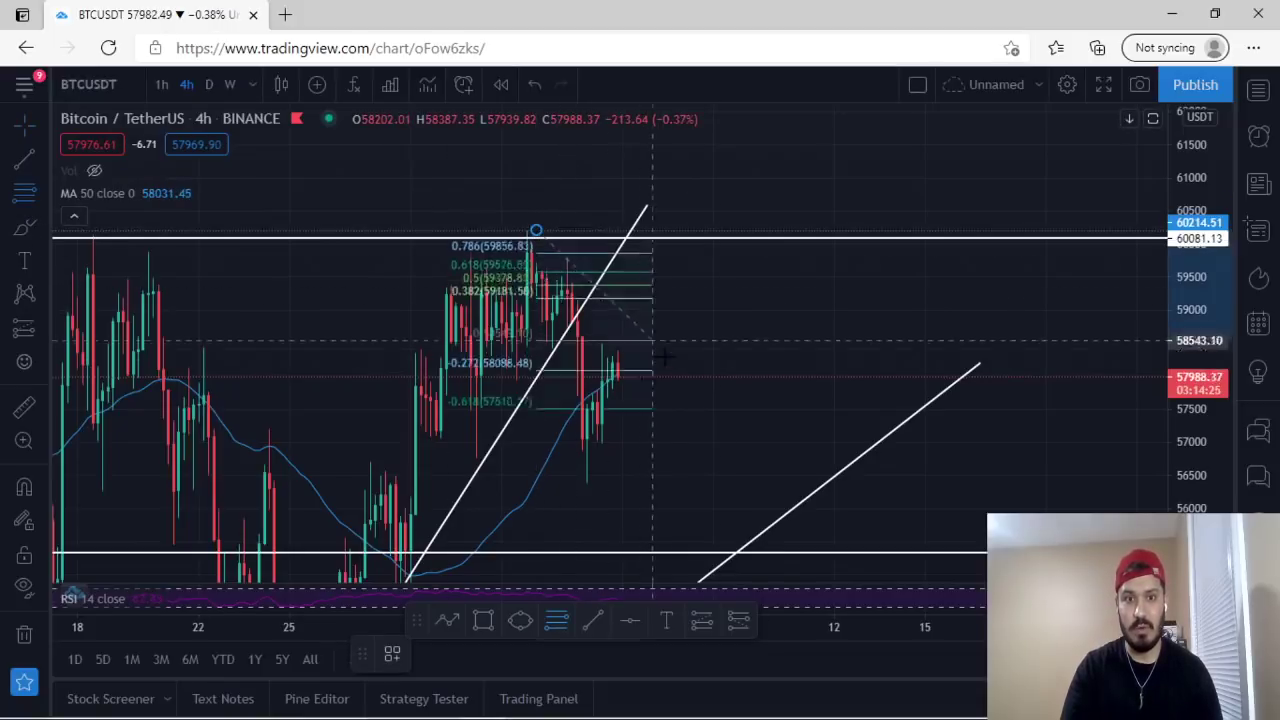
pyautogui.click(693, 488)
pyautogui.moveTo(536, 231); pyautogui.dragTo(516, 255)
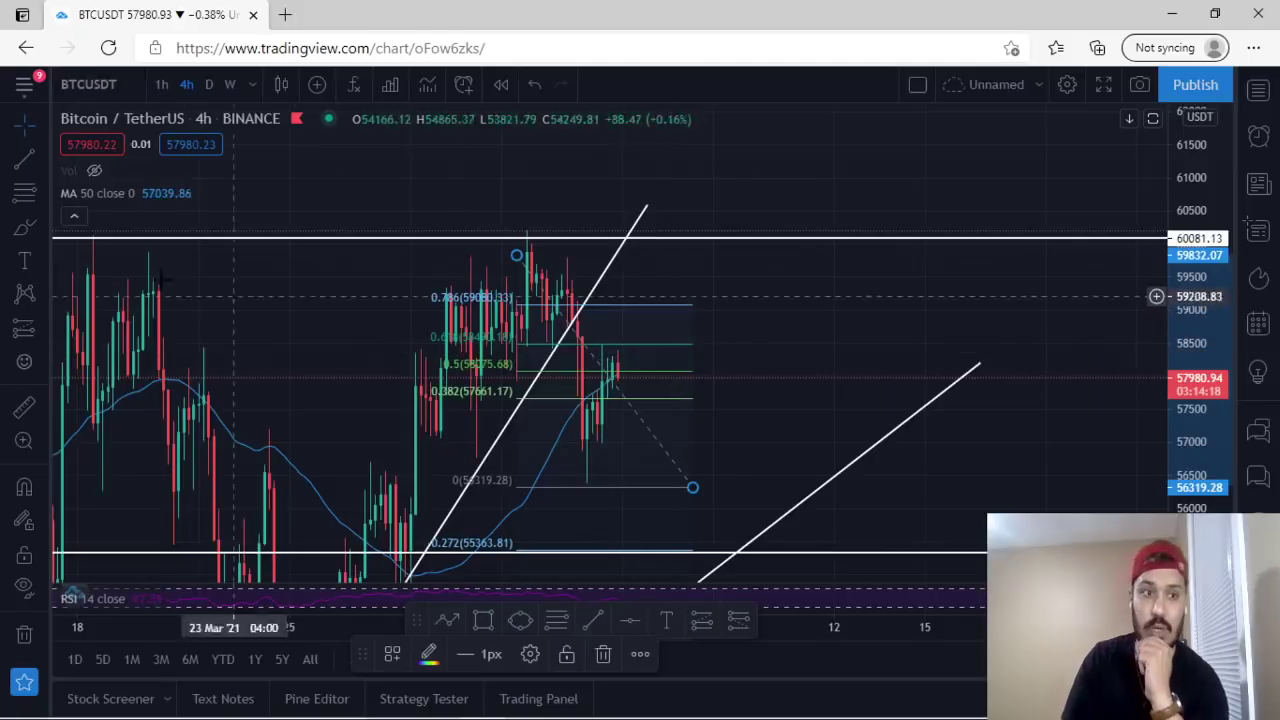
# Draw a rectangle between the 0.618 and 0.5 retracement levels, from 58,500.61 down to 58,104.00, extending past the latest candle
pyautogui.click(47, 195)
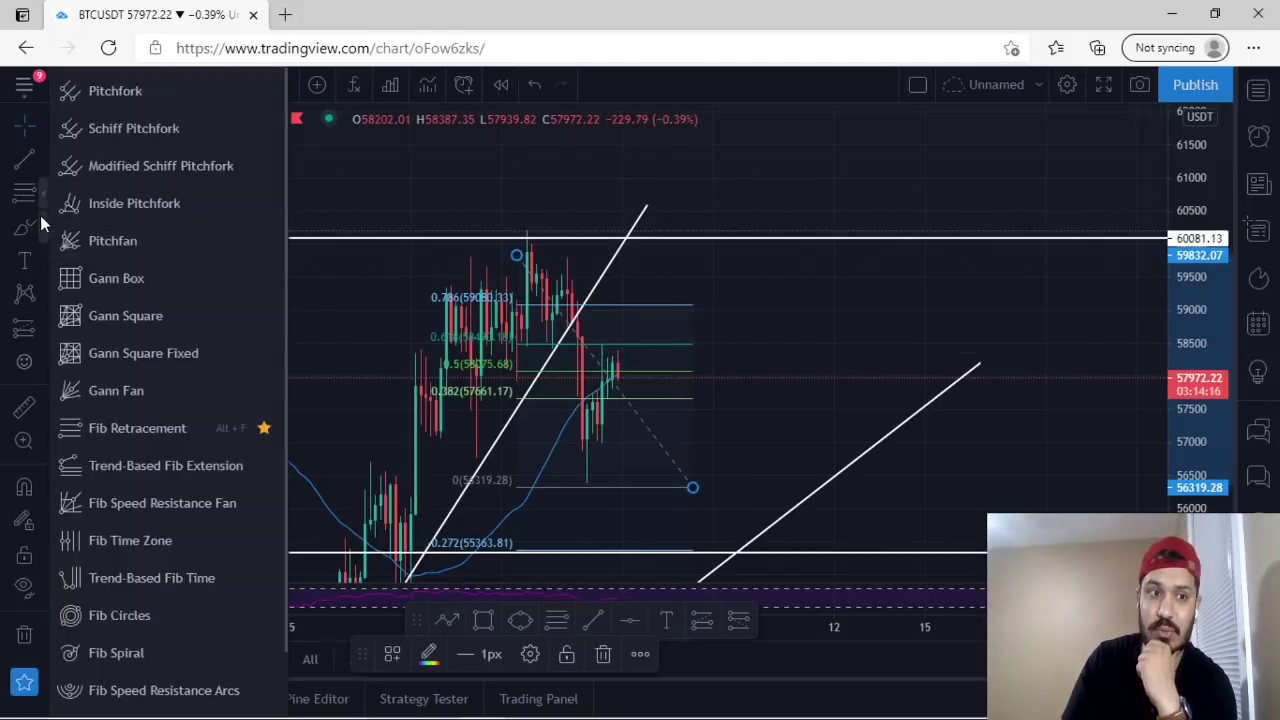
pyautogui.click(40, 217)
pyautogui.click(105, 340)
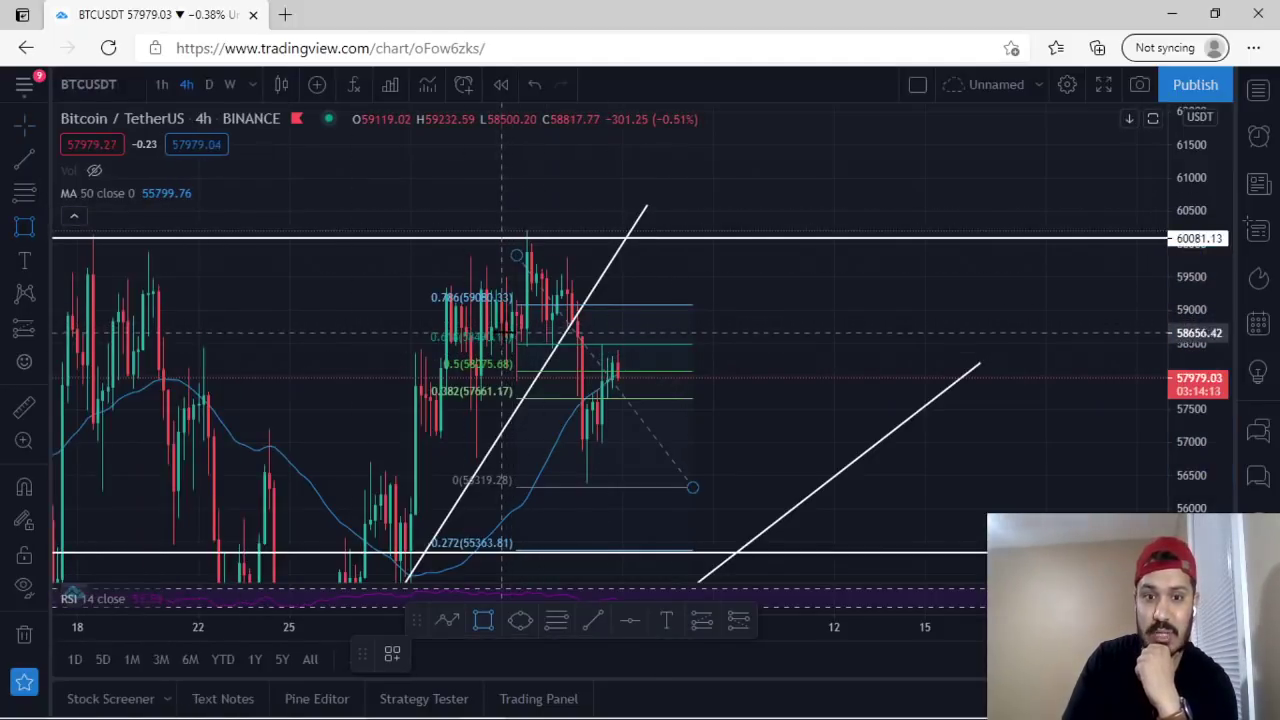
pyautogui.click(496, 343)
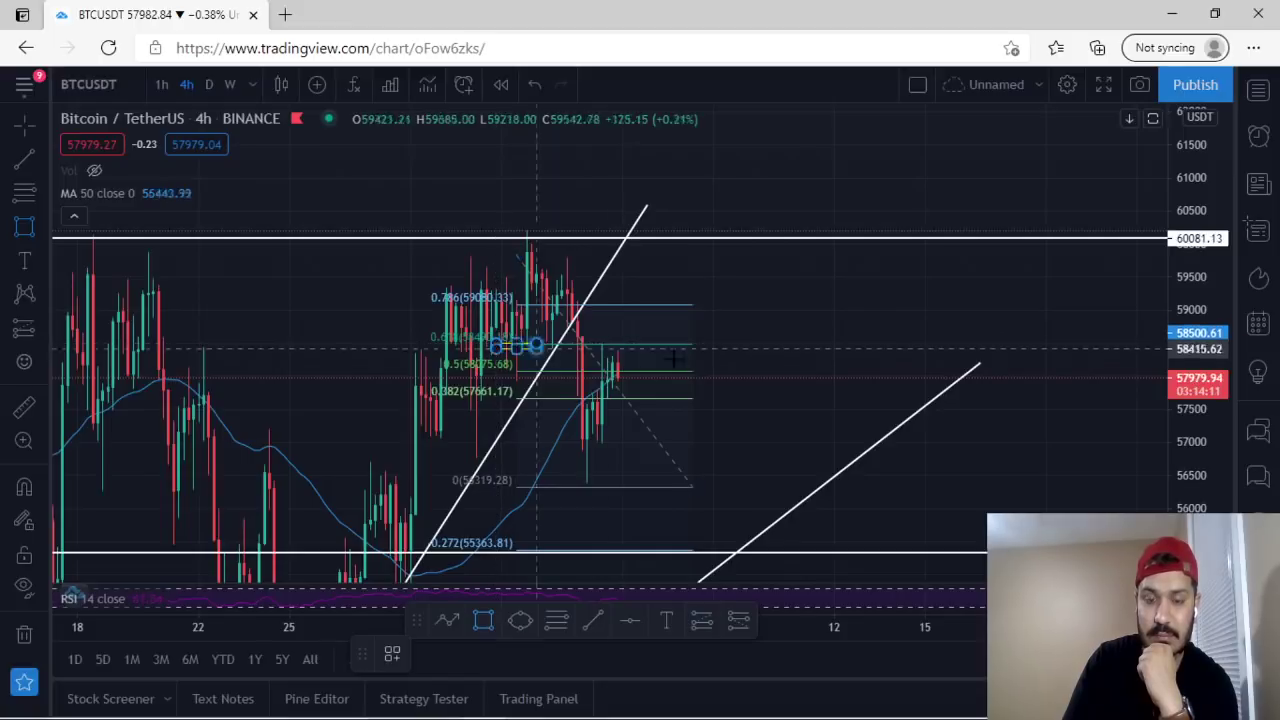
pyautogui.click(743, 369)
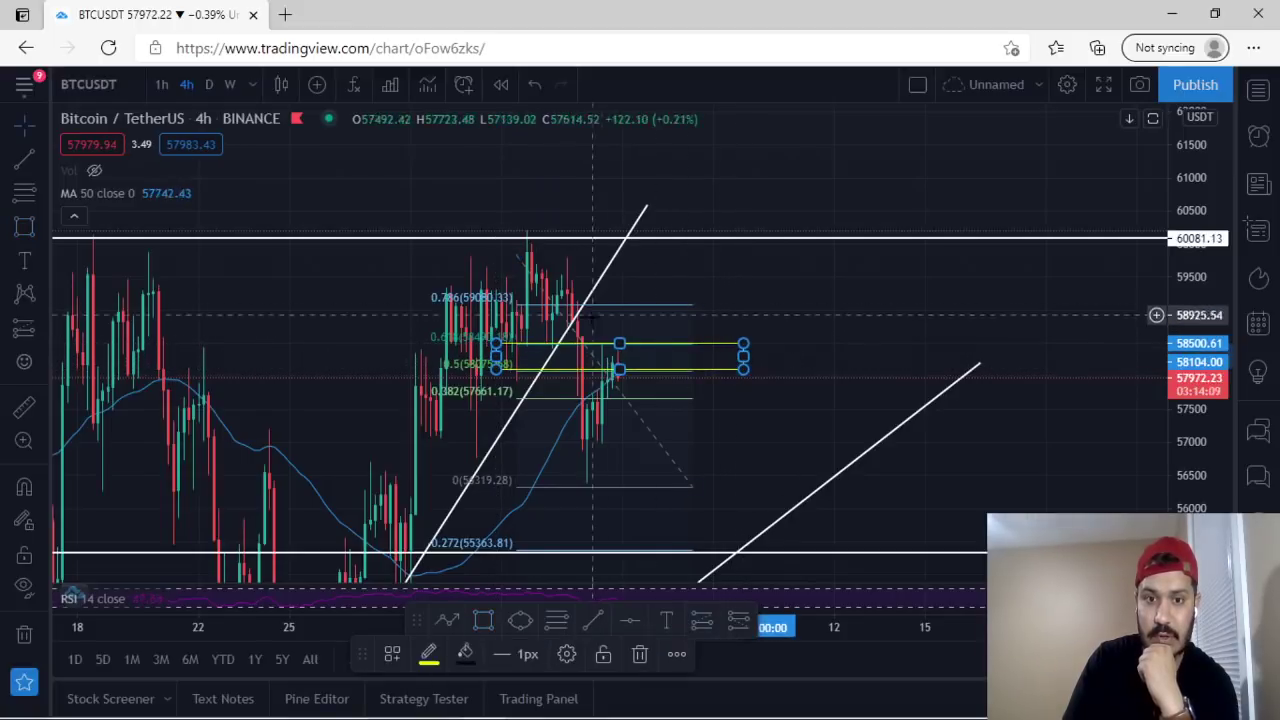
# Delete the Fib Retracement drawn over the 4-hour pullback
pyautogui.click(551, 314)
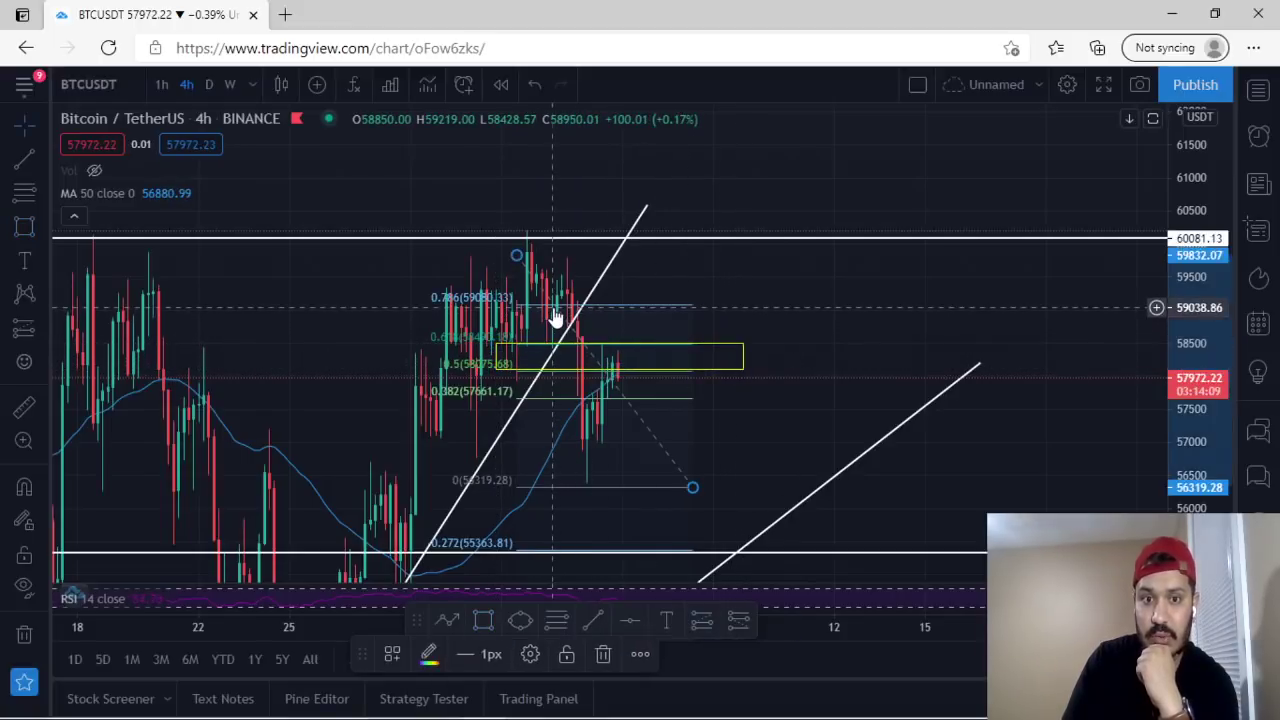
pyautogui.click(598, 652)
# Draw a small ellipse around the latest candle's upper wick inside the yellow resistance zone
pyautogui.scroll(1, 662, 475)
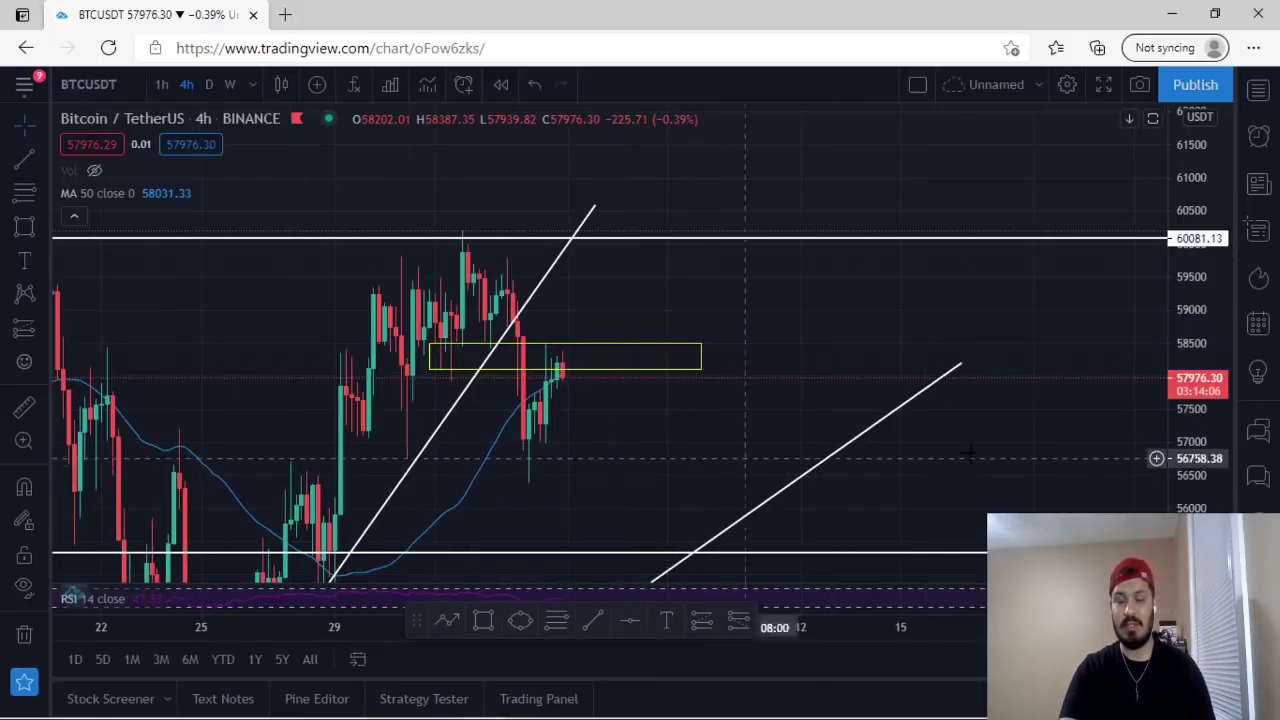
pyautogui.moveTo(1192, 430); pyautogui.dragTo(1165, 273)
pyautogui.moveTo(711, 398); pyautogui.dragTo(762, 401)
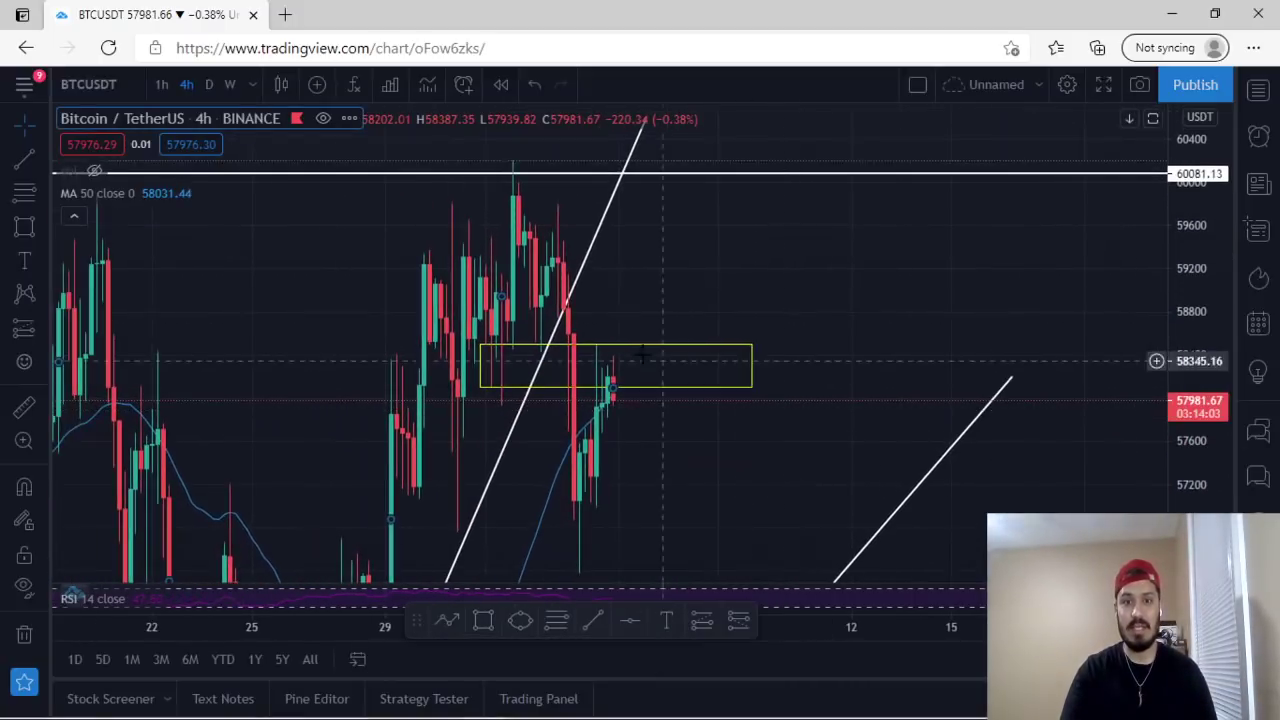
pyautogui.click(42, 224)
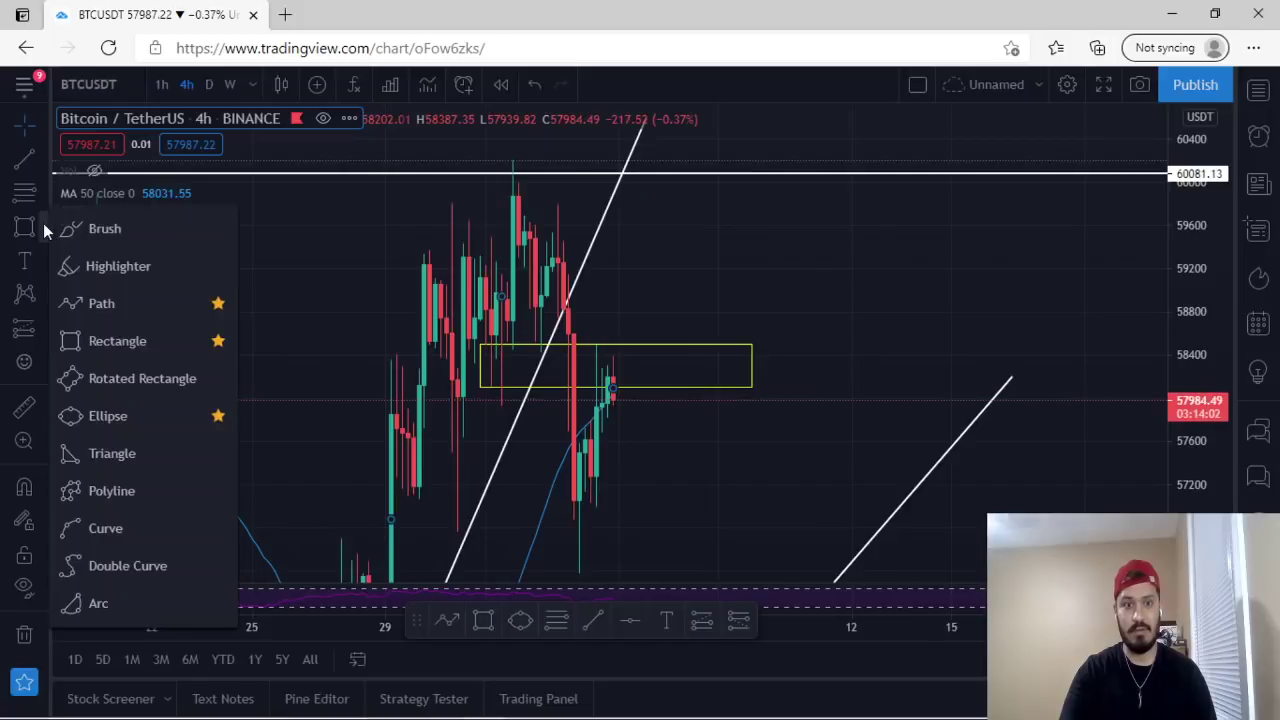
pyautogui.click(108, 415)
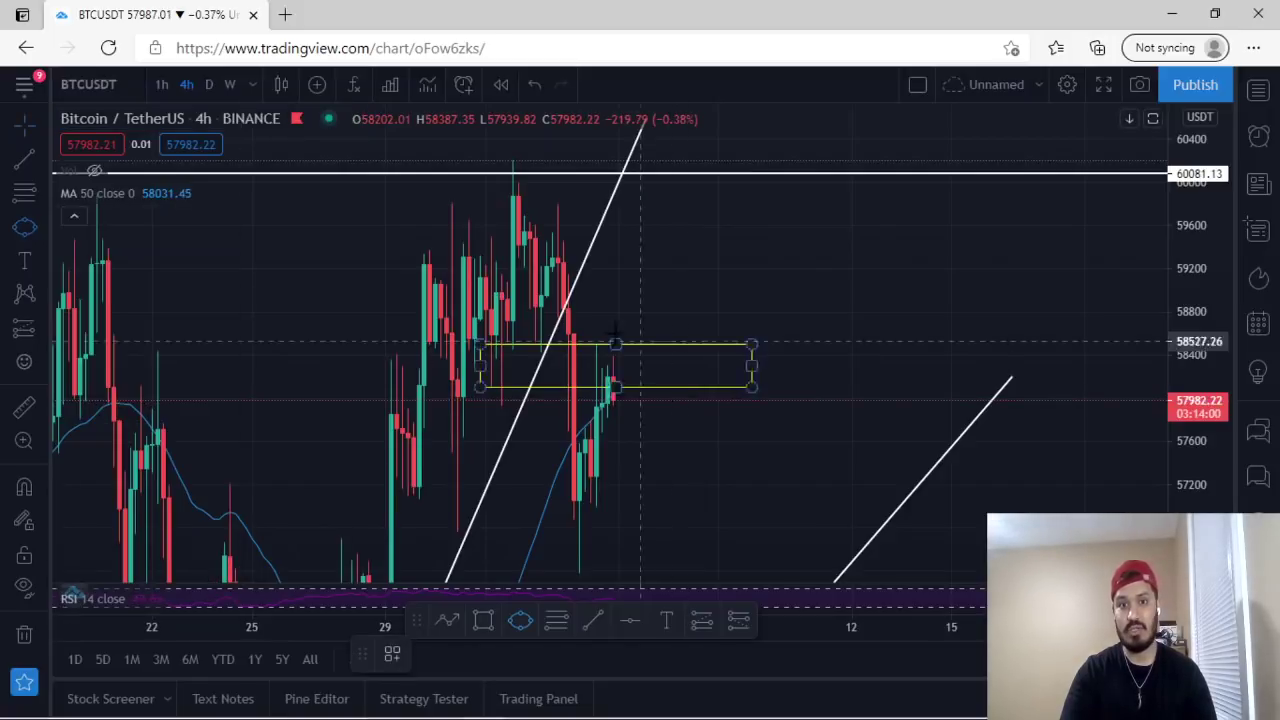
pyautogui.click(607, 334)
pyautogui.click(621, 370)
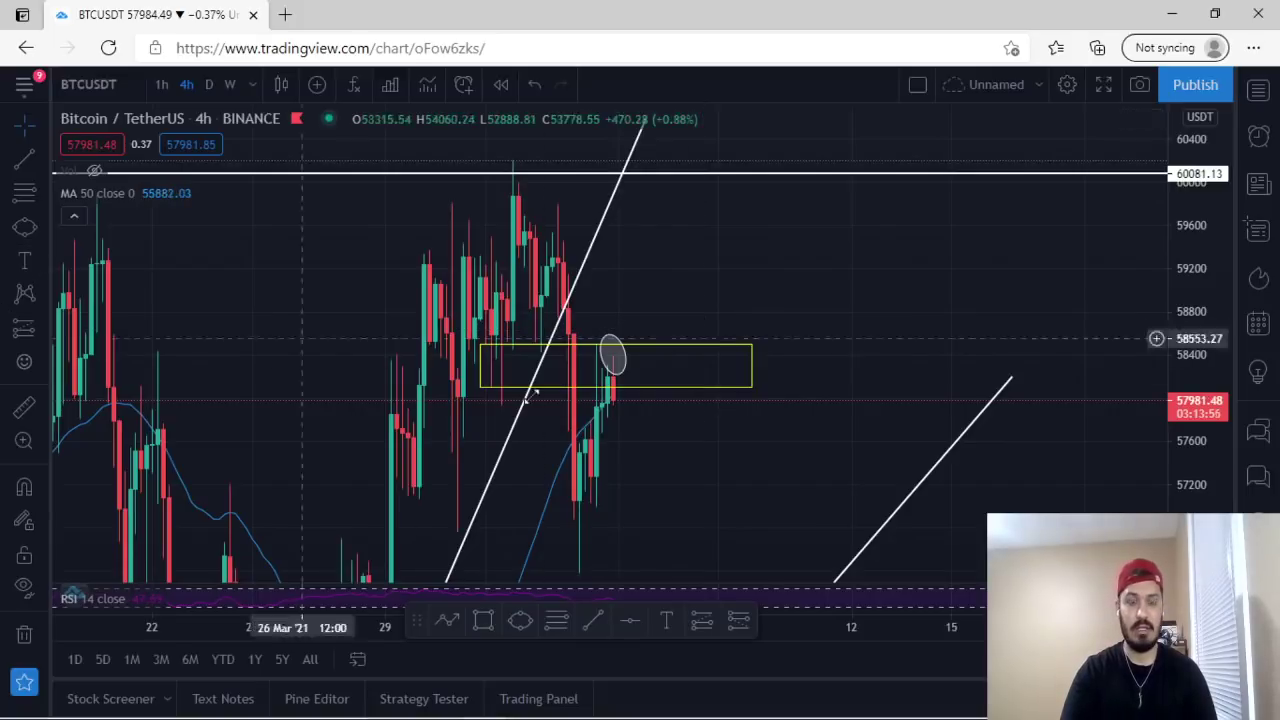
# Trace the recent 4-hour price swings with a path ending at the circled wick, and delete that path
pyautogui.moveTo(663, 483); pyautogui.dragTo(663, 423)
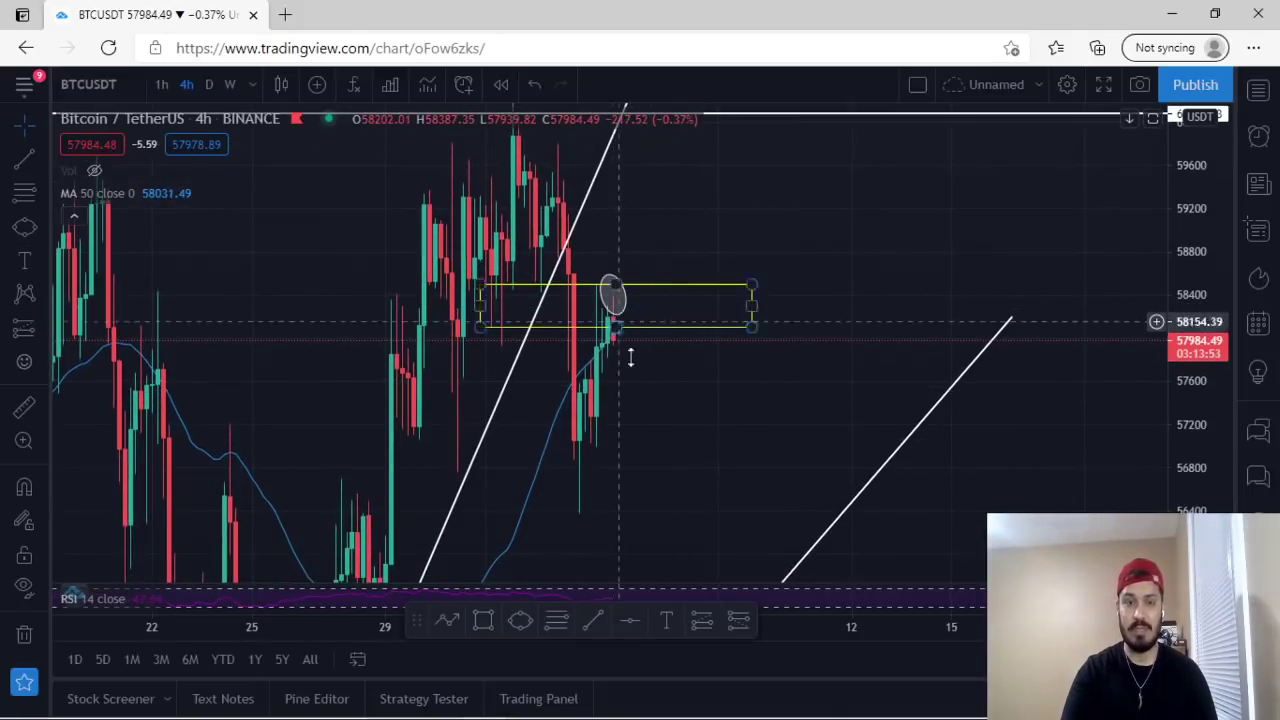
pyautogui.moveTo(625, 355); pyautogui.dragTo(546, 431)
pyautogui.click(46, 215)
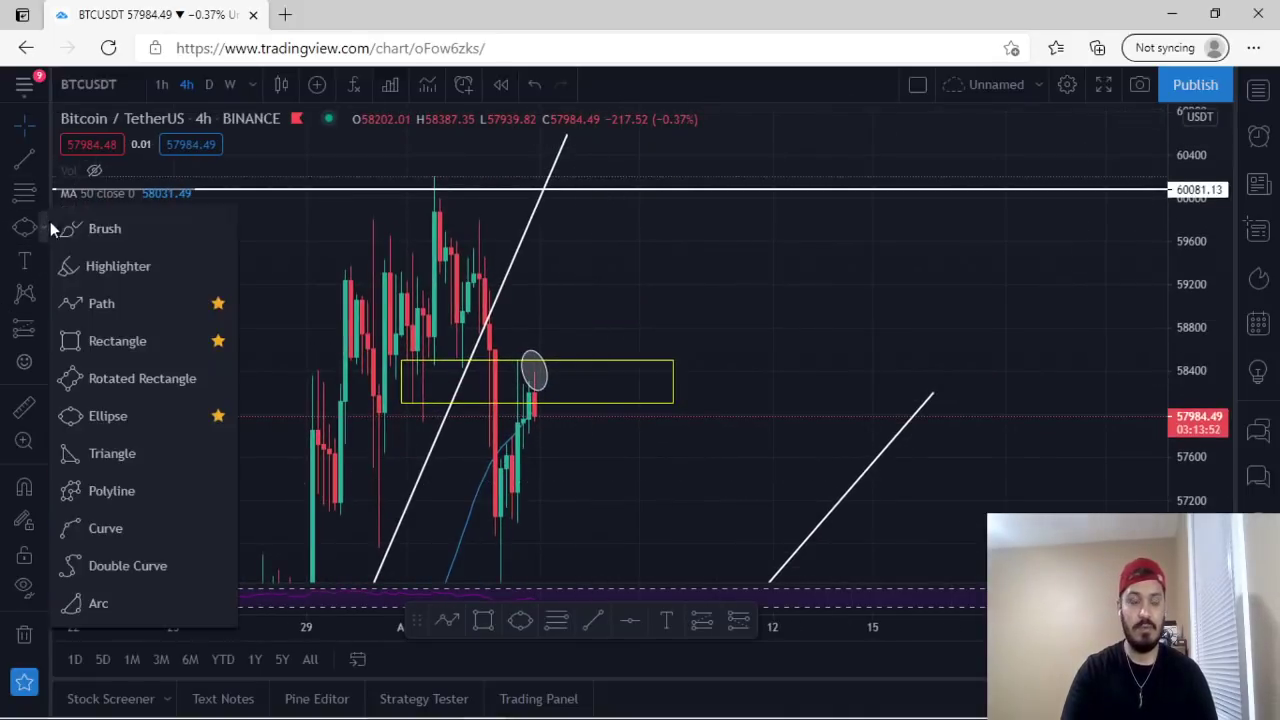
pyautogui.click(114, 266)
pyautogui.moveTo(422, 372); pyautogui.dragTo(440, 212)
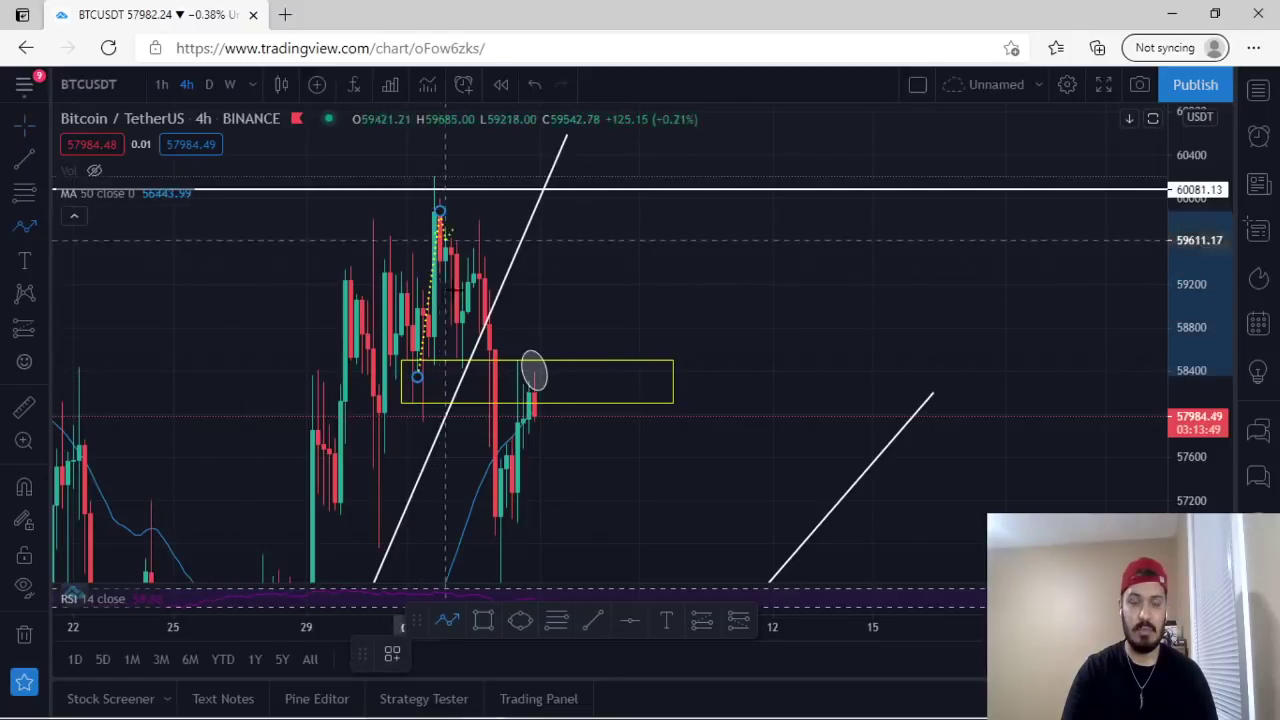
pyautogui.moveTo(462, 338); pyautogui.dragTo(480, 237)
pyautogui.moveTo(485, 294)
pyautogui.mouseDown()
pyautogui.moveTo(495, 504)
pyautogui.moveTo(540, 358)
pyautogui.mouseUp()
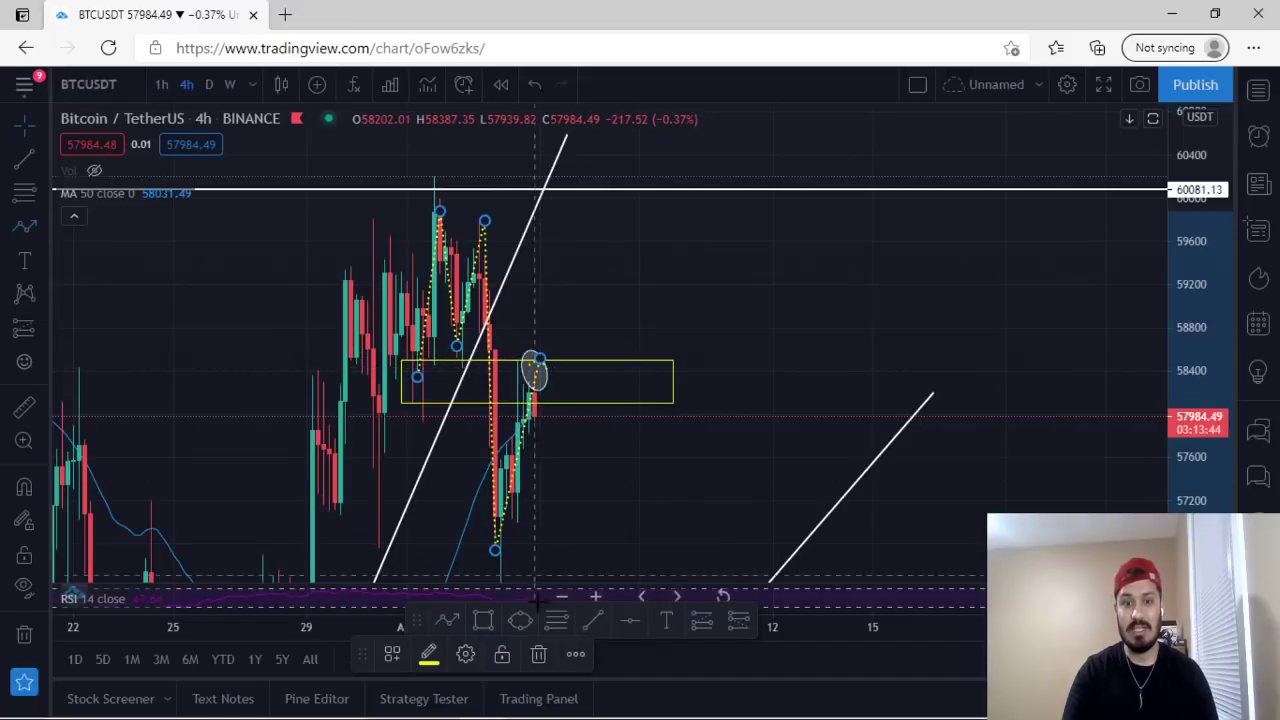
pyautogui.click(537, 654)
# Draw a bearish projection path from the lower edge of the yellow zone down to the 55,327.46 horizontal line
pyautogui.scroll(3, 575, 446)
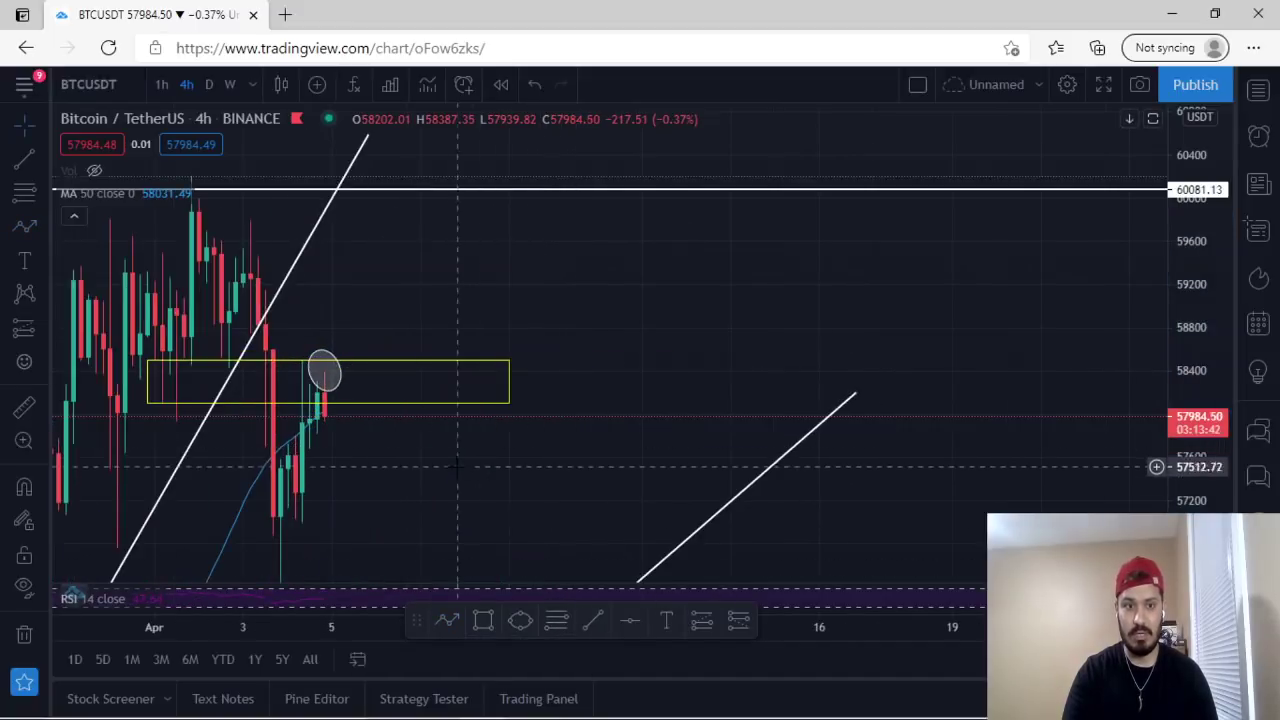
pyautogui.moveTo(457, 466); pyautogui.dragTo(545, 436)
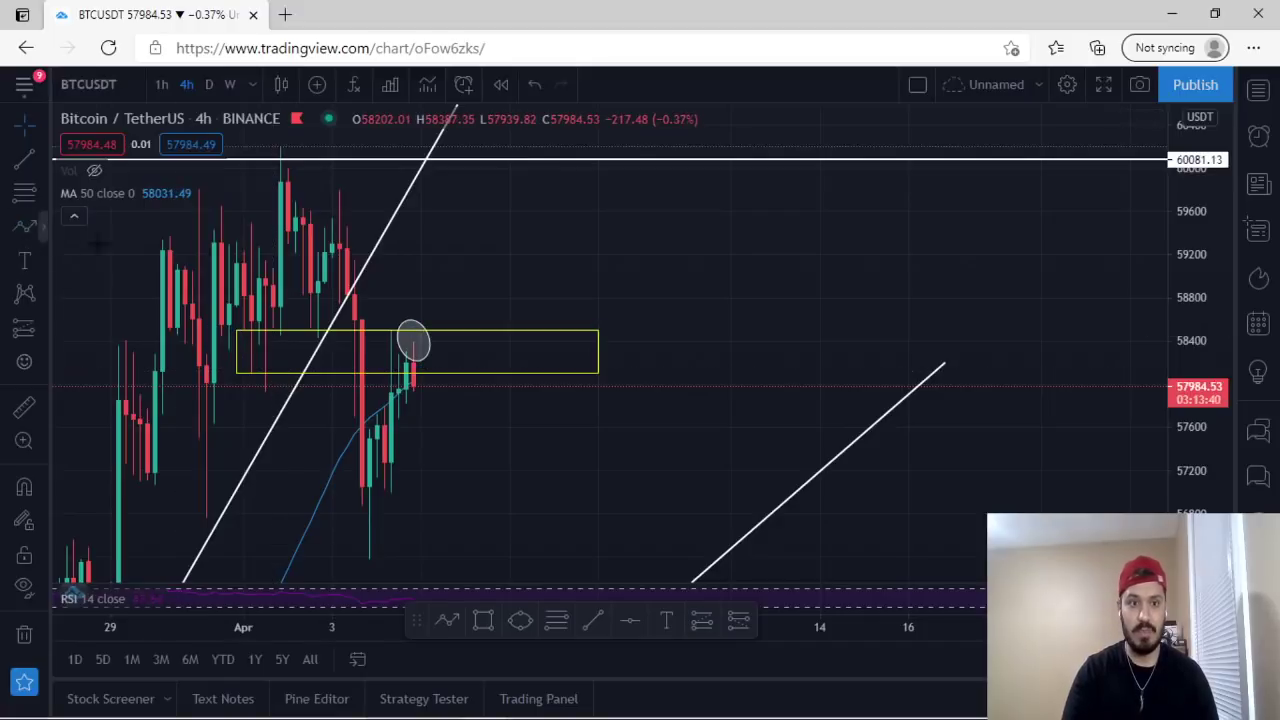
pyautogui.click(24, 226)
pyautogui.click(421, 367)
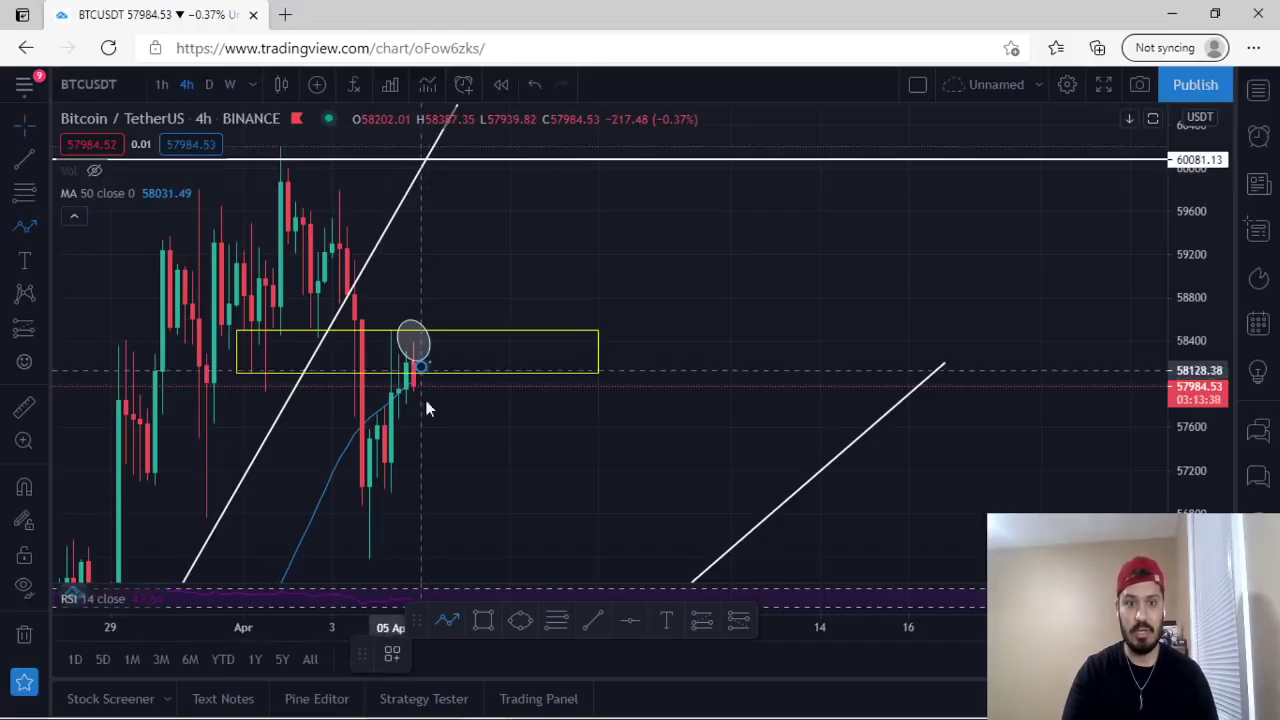
pyautogui.doubleClick(500, 575)
pyautogui.moveTo(530, 527); pyautogui.dragTo(481, 301)
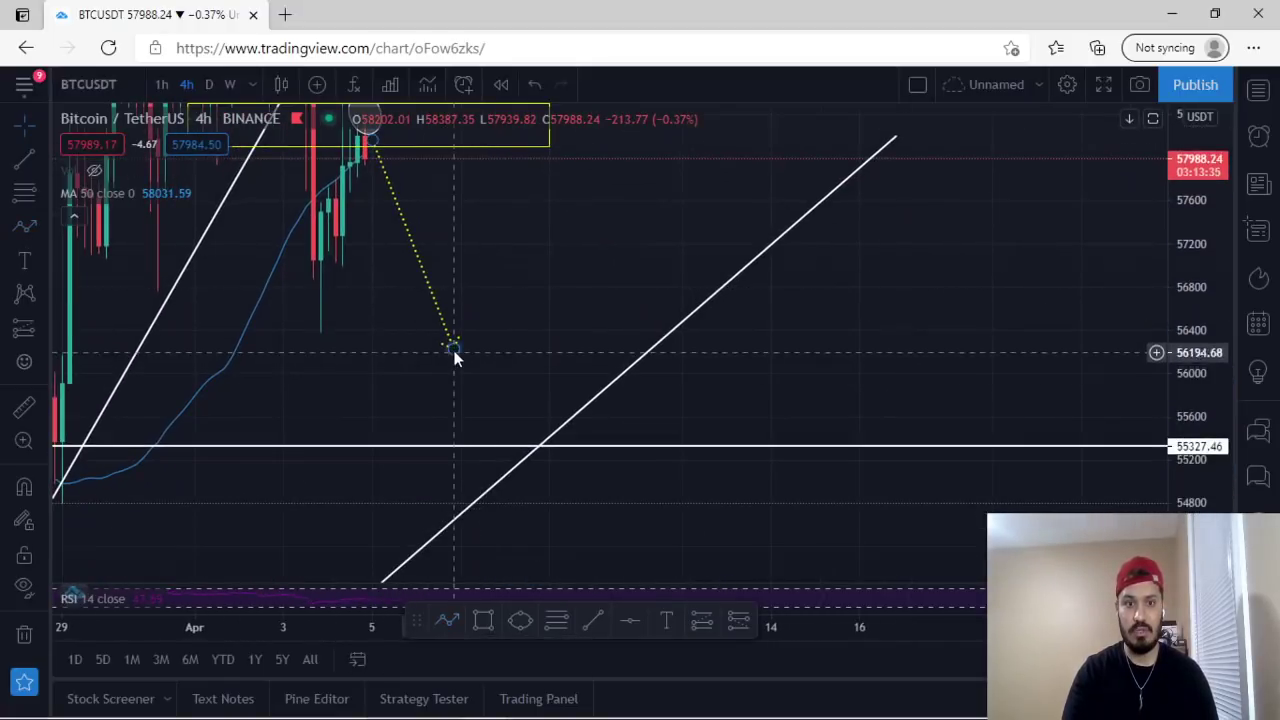
pyautogui.moveTo(455, 357); pyautogui.dragTo(483, 446)
pyautogui.moveTo(533, 291); pyautogui.dragTo(631, 417)
pyautogui.moveTo(537, 329); pyautogui.dragTo(606, 461)
pyautogui.click(18, 227)
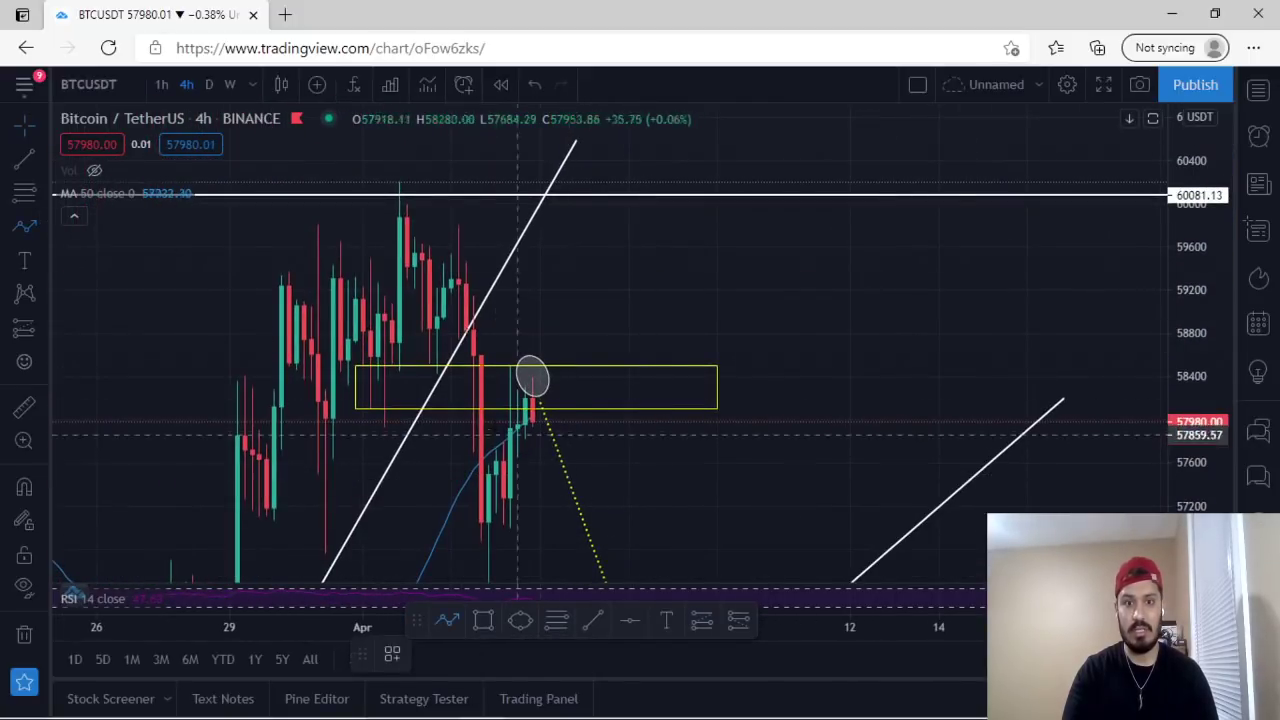
pyautogui.click(496, 427)
pyautogui.click(538, 370)
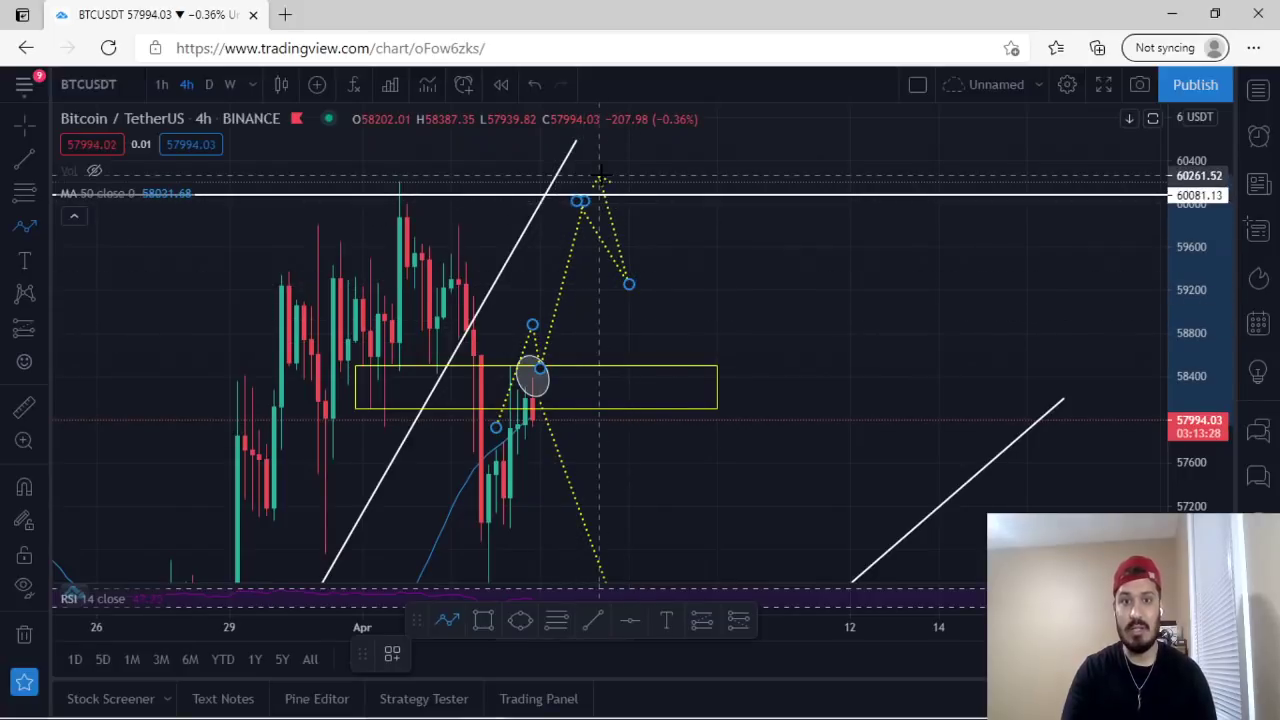
pyautogui.doubleClick(600, 175)
pyautogui.click(532, 660)
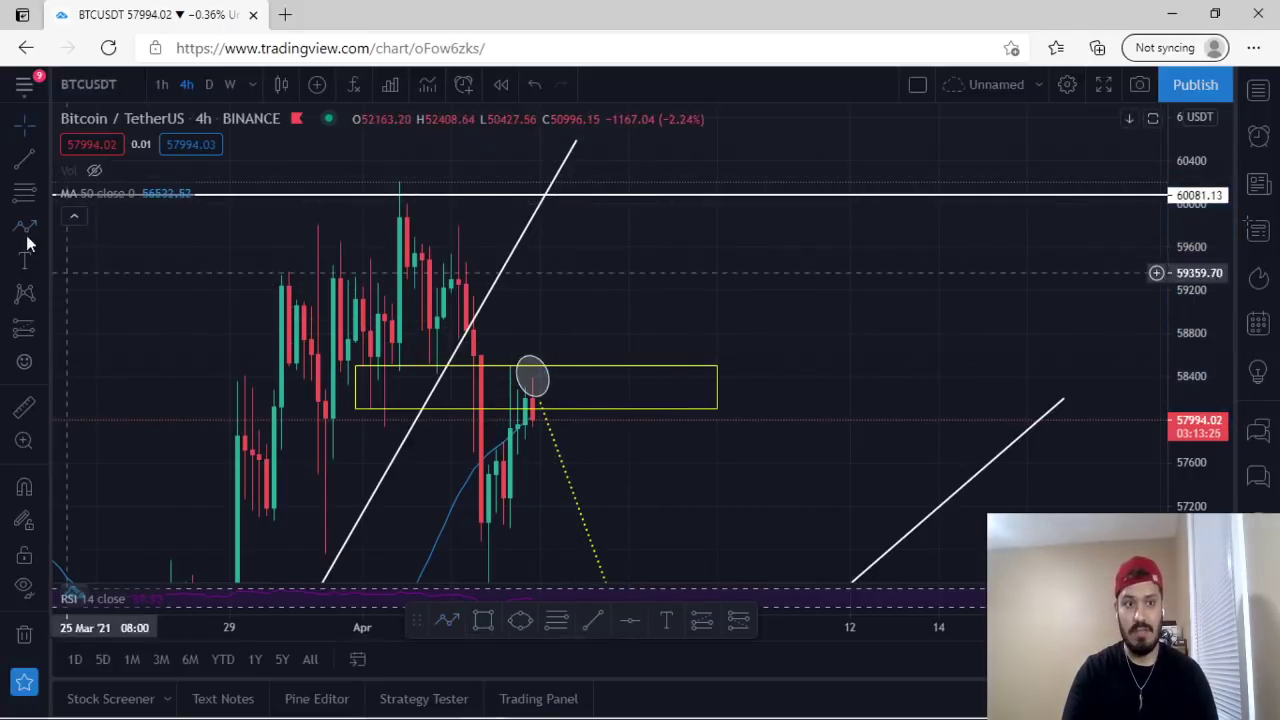
# Draw a bullish projection path that rises above the yellow zone, dips back to its upper edge and climbs to about 59,758
pyautogui.click(24, 227)
pyautogui.click(503, 432)
pyautogui.click(532, 320)
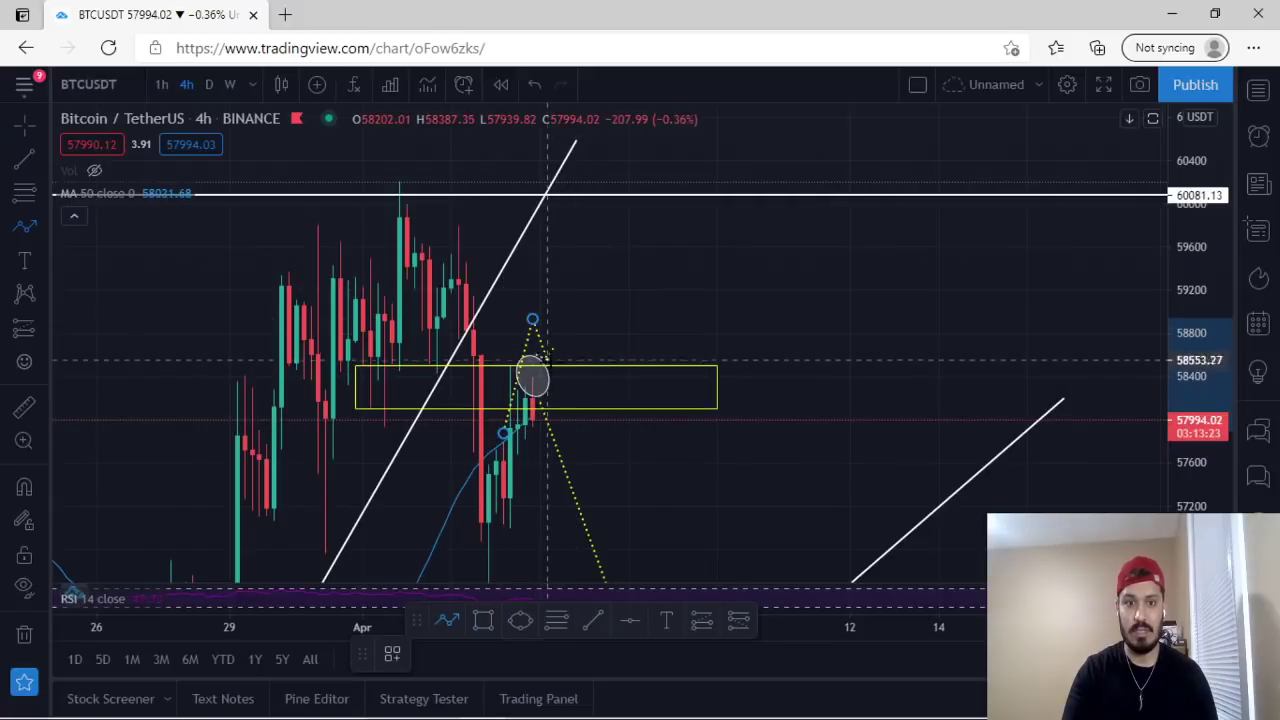
pyautogui.click(547, 358)
pyautogui.doubleClick(591, 230)
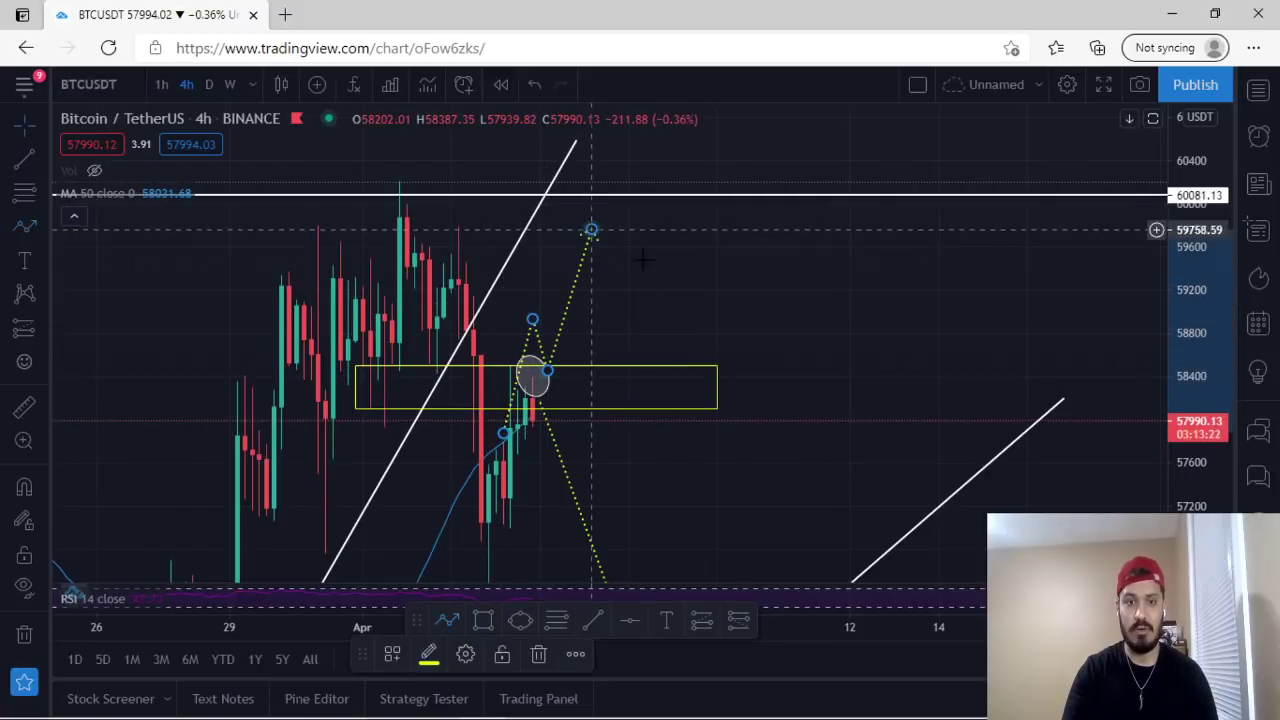
# Switch the chart to the 1-hour timeframe and draw an ascending trend line under the latest rebound's lows, starting at about 56,302
pyautogui.click(161, 85)
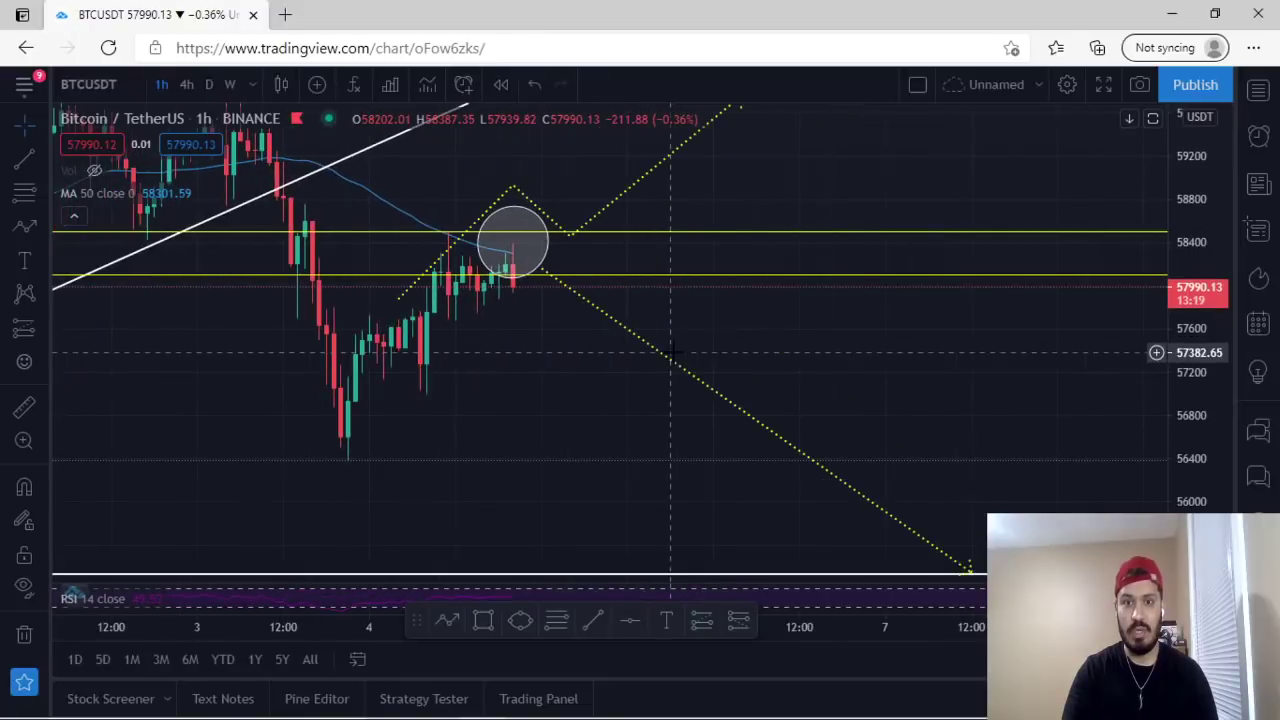
pyautogui.scroll(-4, 822, 367)
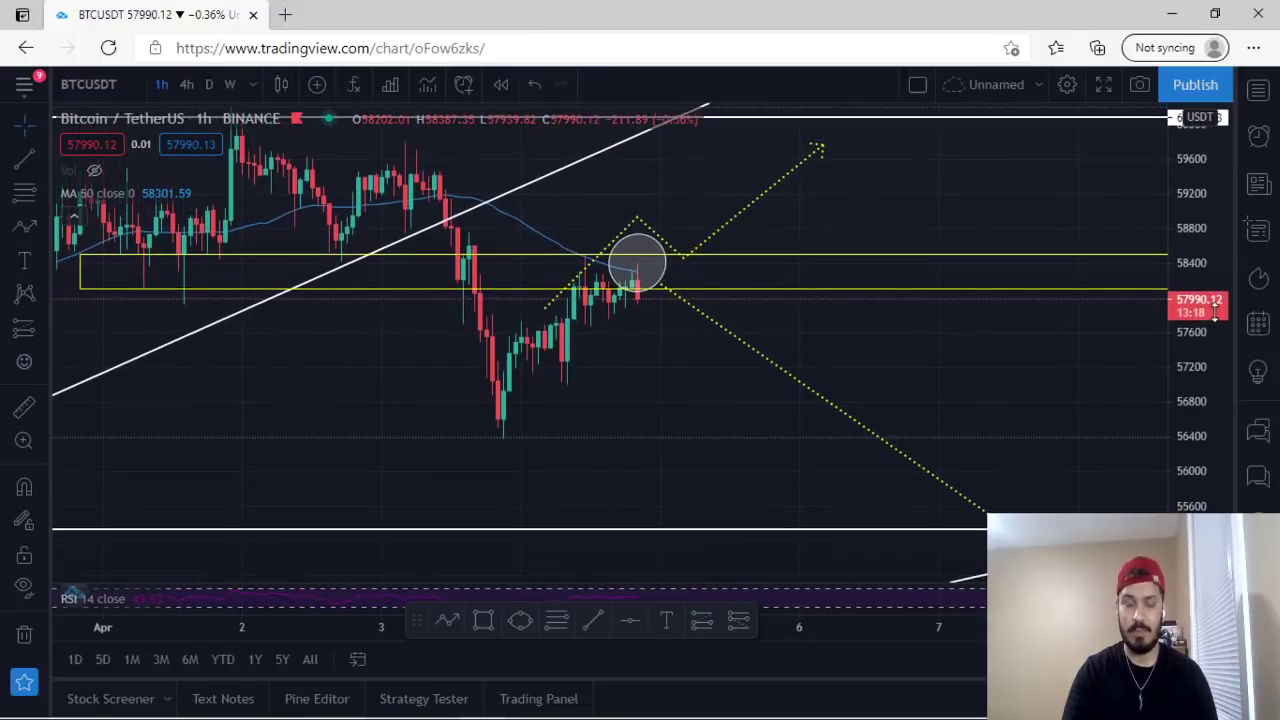
pyautogui.moveTo(855, 390); pyautogui.dragTo(786, 449)
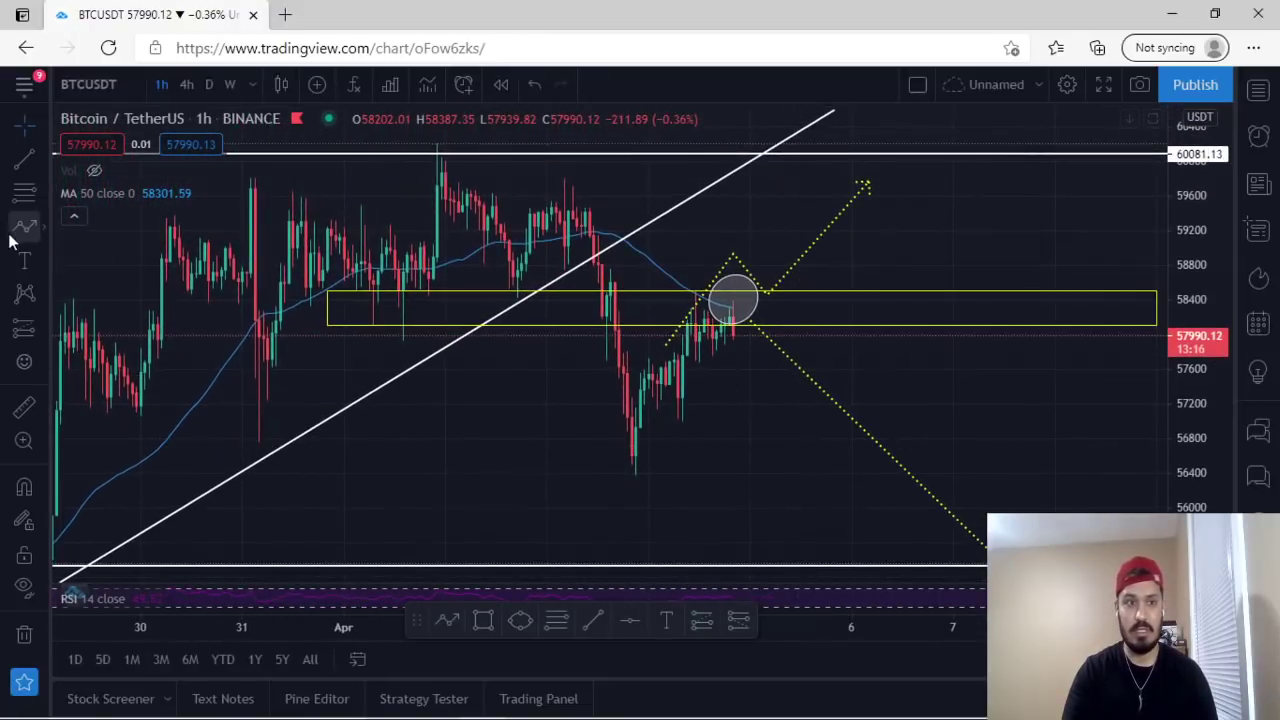
pyautogui.click(26, 162)
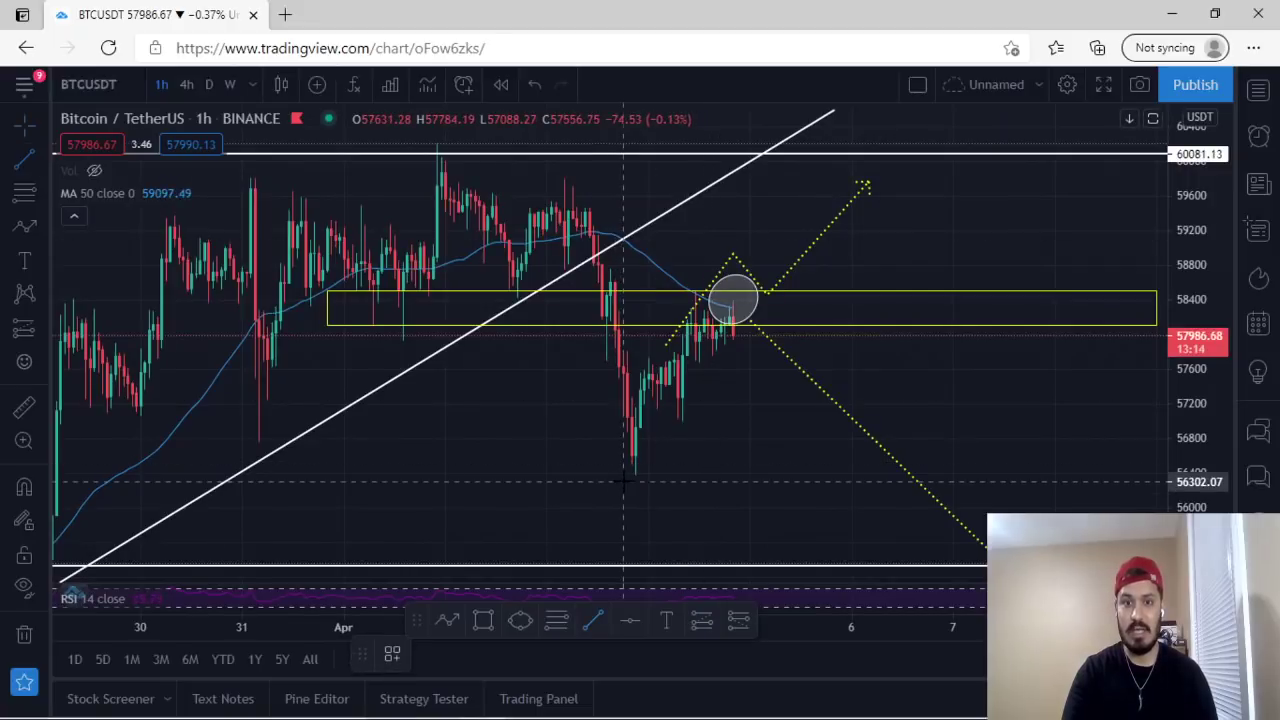
pyautogui.moveTo(624, 481); pyautogui.dragTo(787, 297)
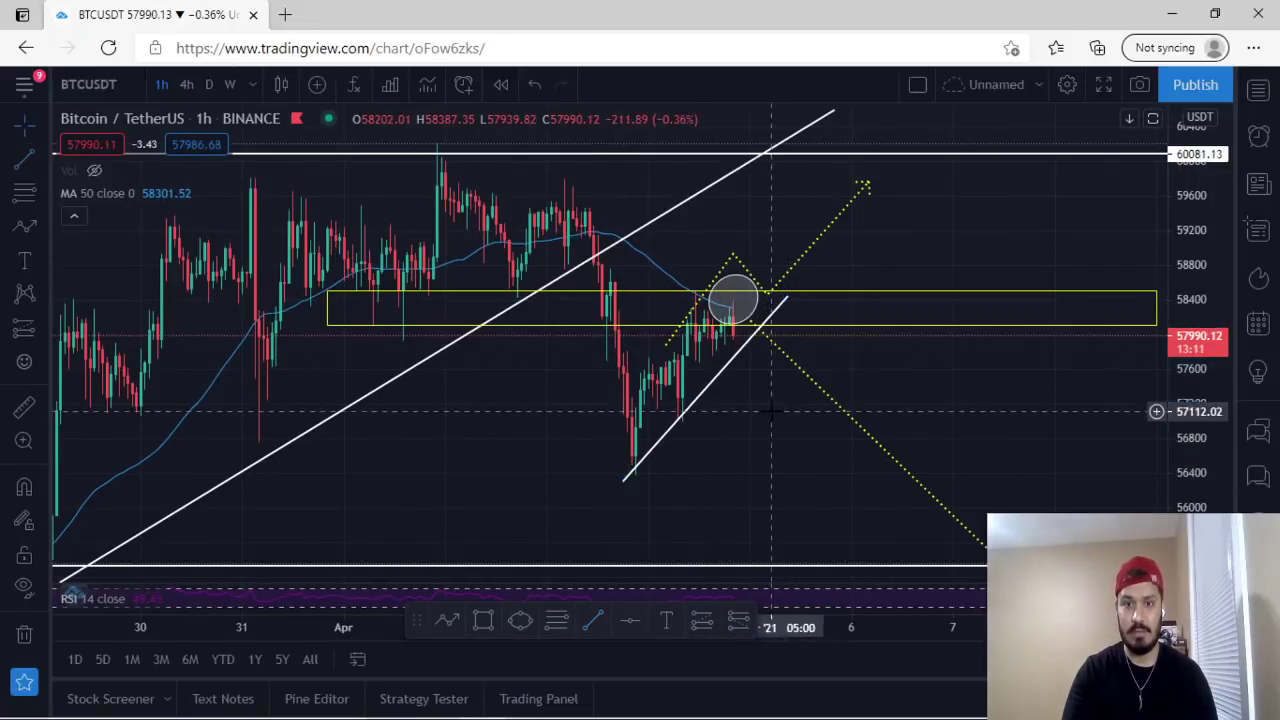
# Draw a second ascending trend line along the rebound's highs, starting at about 57,360, to form a rising channel
pyautogui.click(22, 172)
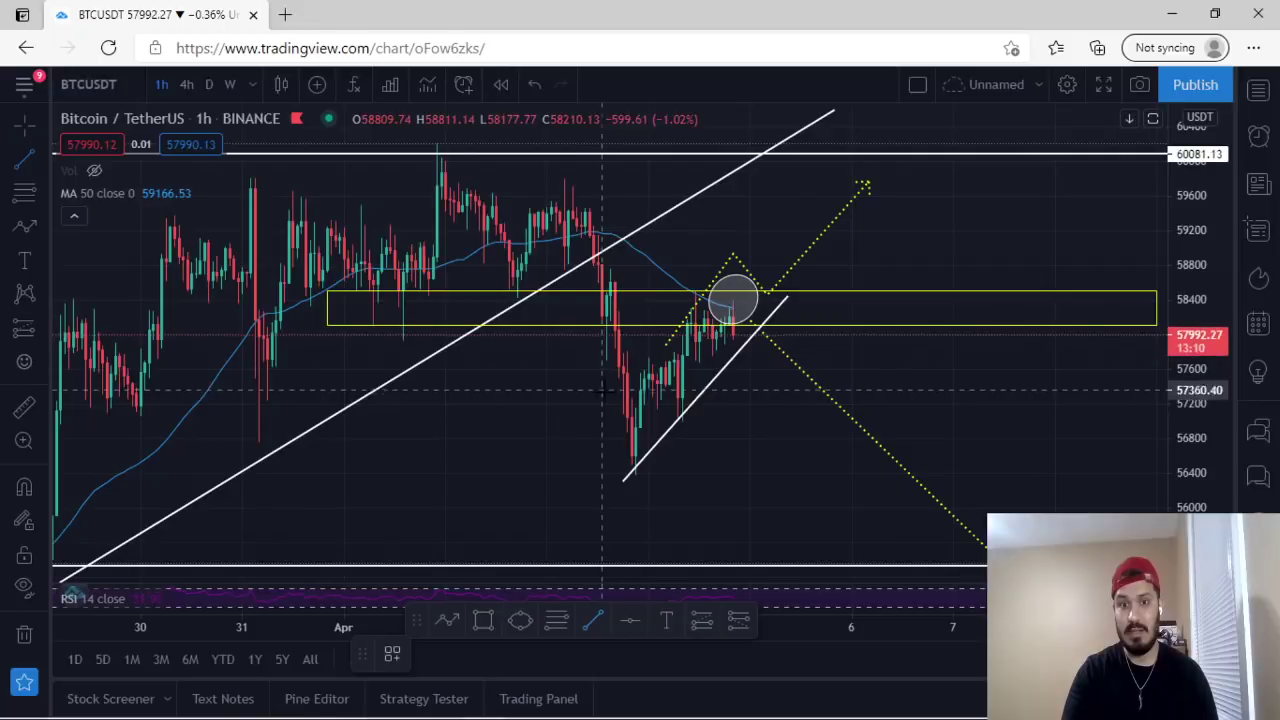
pyautogui.moveTo(602, 390); pyautogui.dragTo(735, 275)
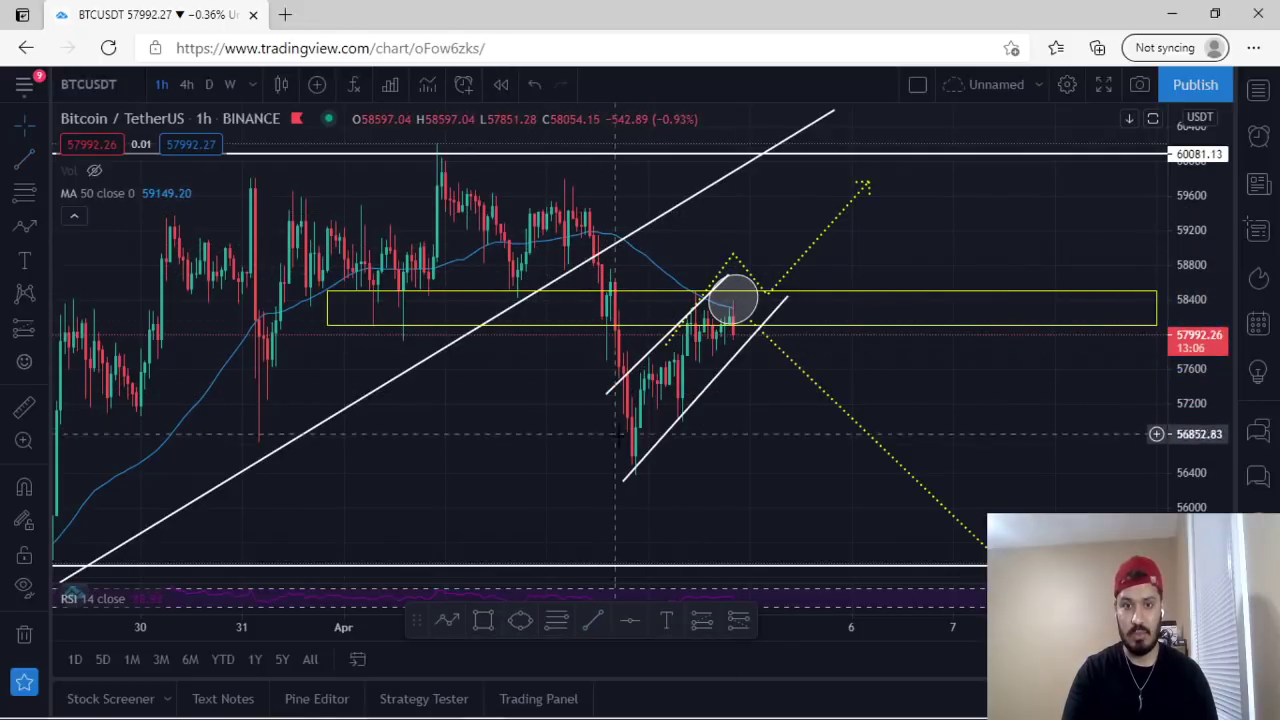
pyautogui.click(709, 325)
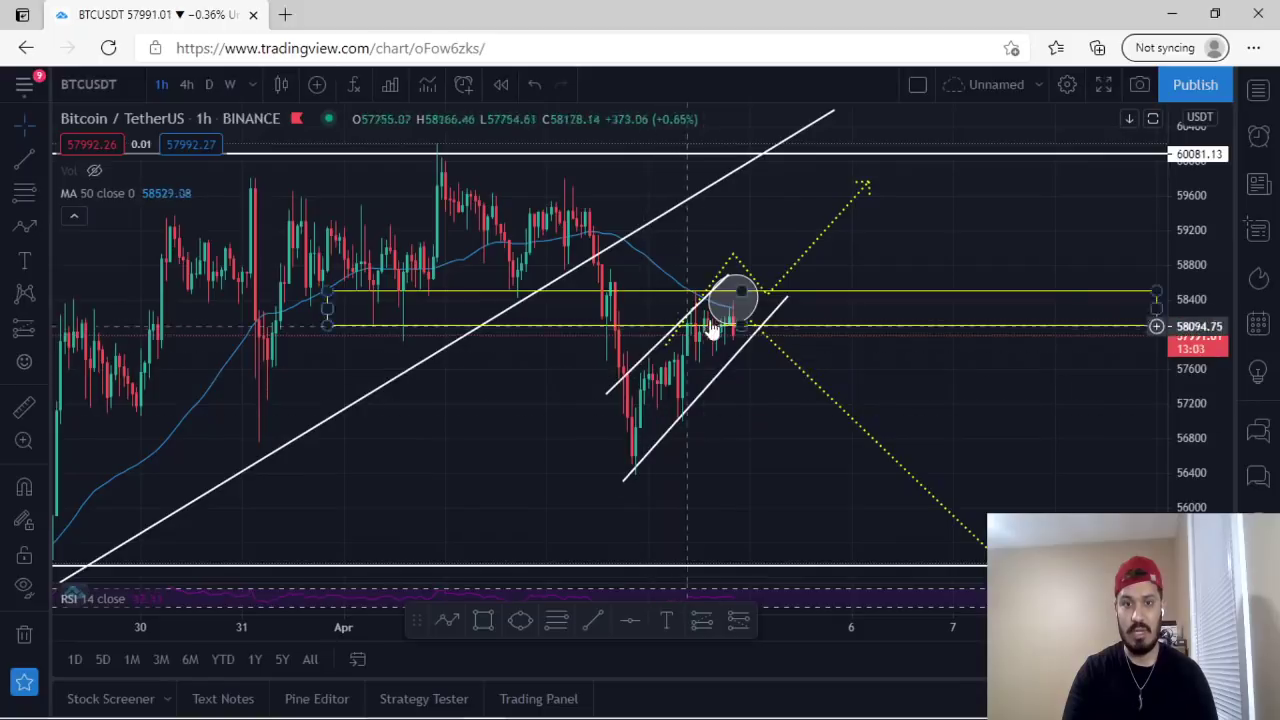
pyautogui.click(814, 386)
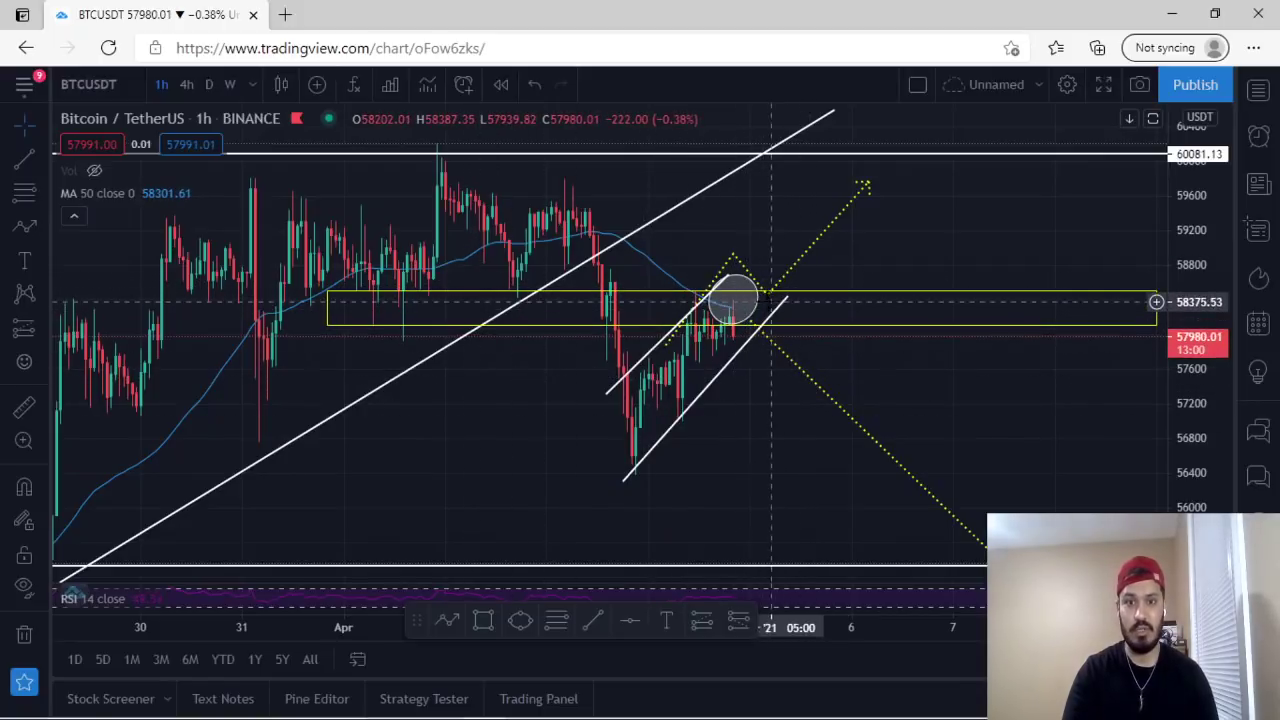
# Delete the ellipse around the latest candle's wick
pyautogui.click(755, 306)
pyautogui.click(642, 655)
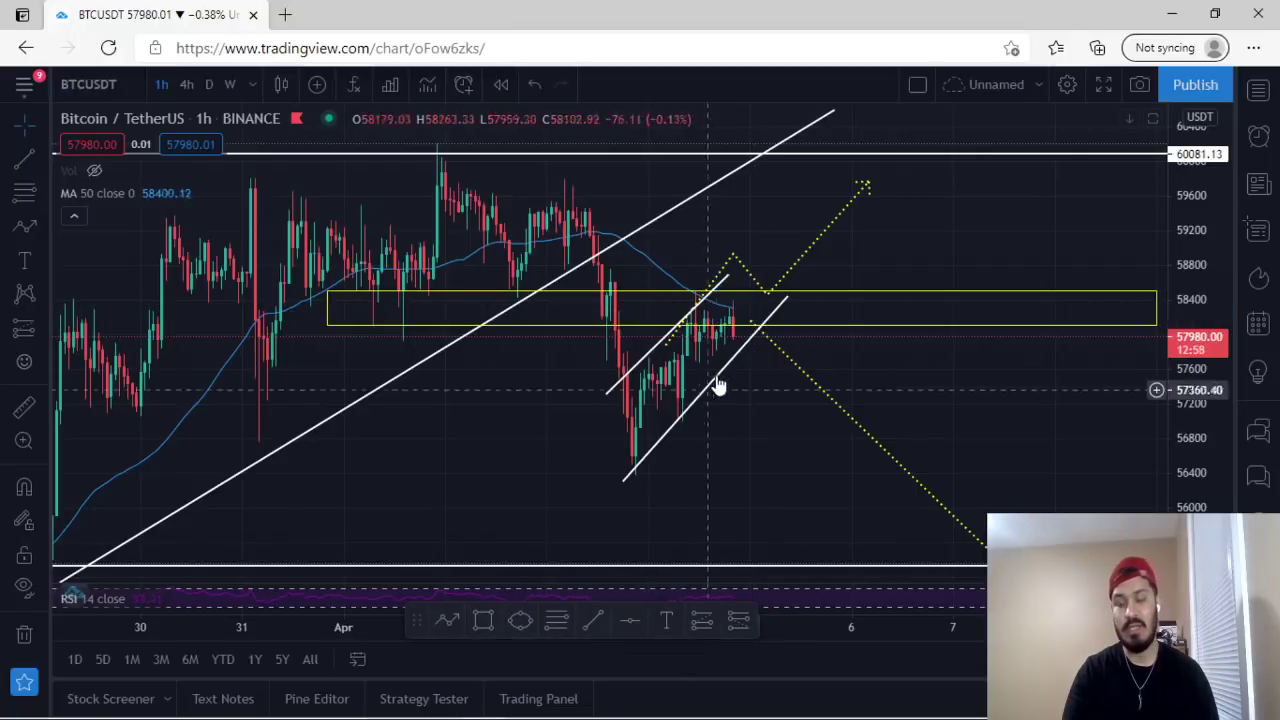
pyautogui.click(737, 324)
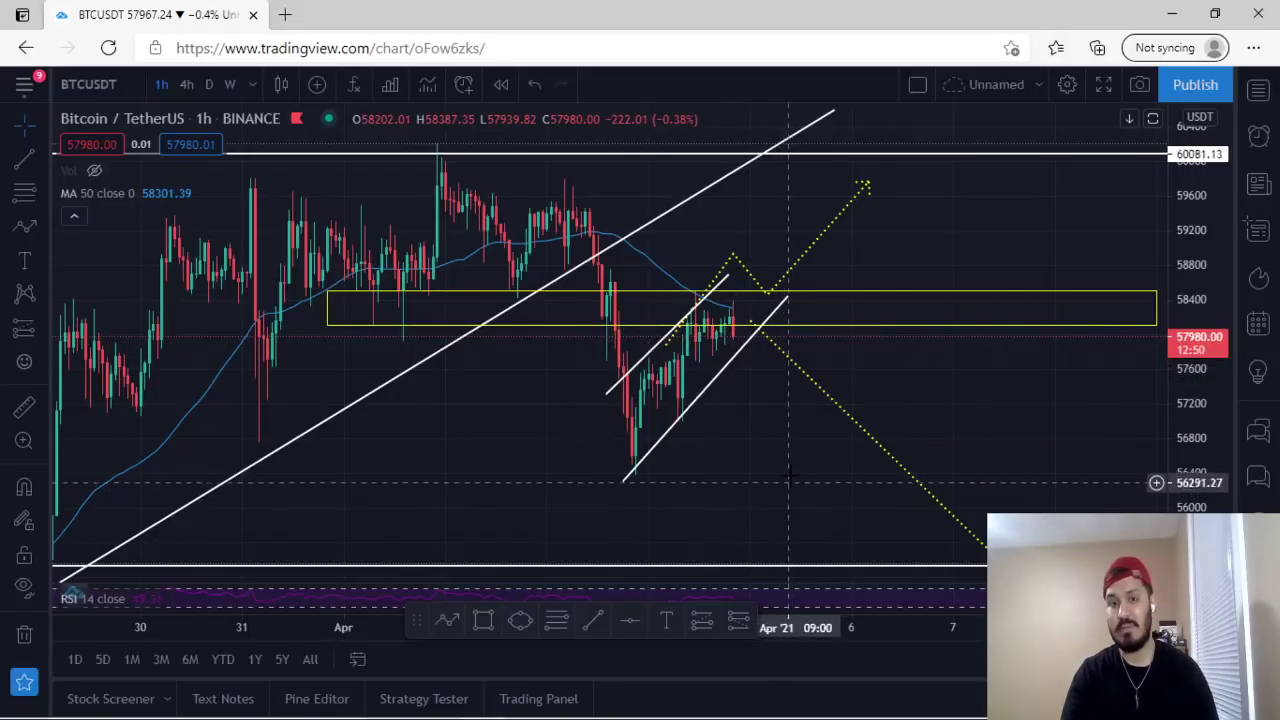
# Place a horizontal line at 56,345.27 along the latest 1-hour swing low
pyautogui.scroll(2, 783, 472)
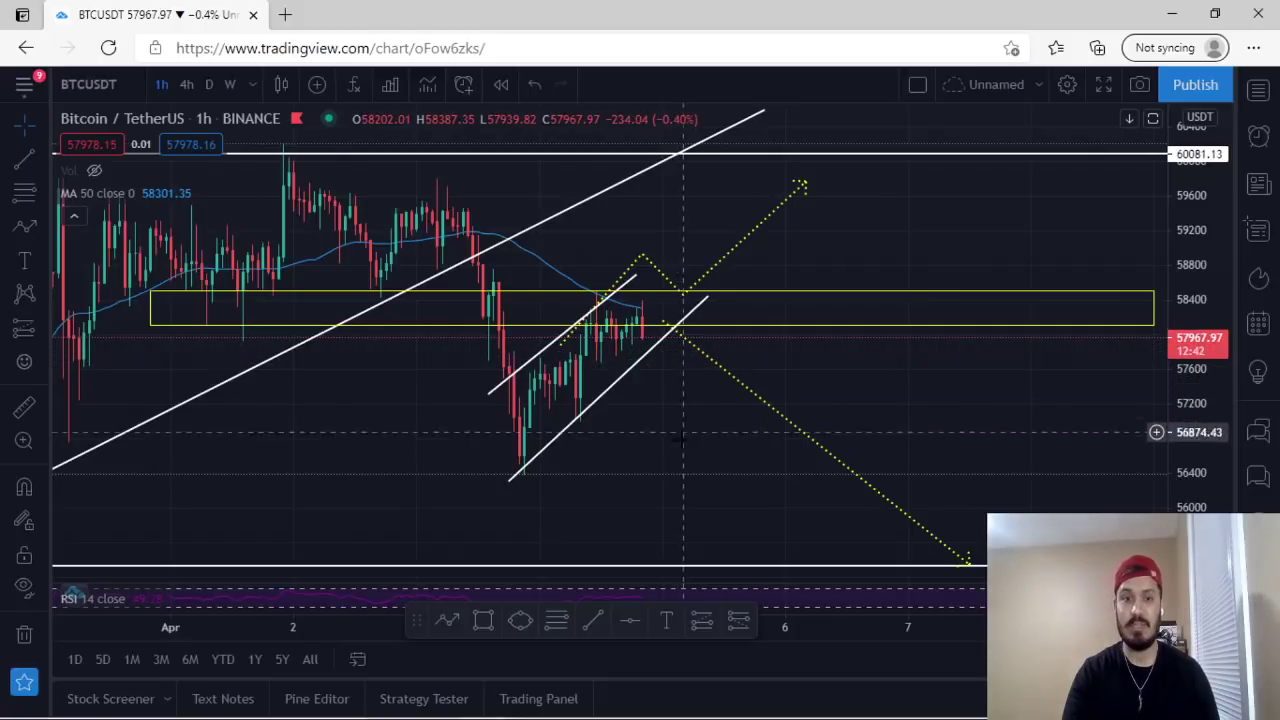
pyautogui.click(43, 162)
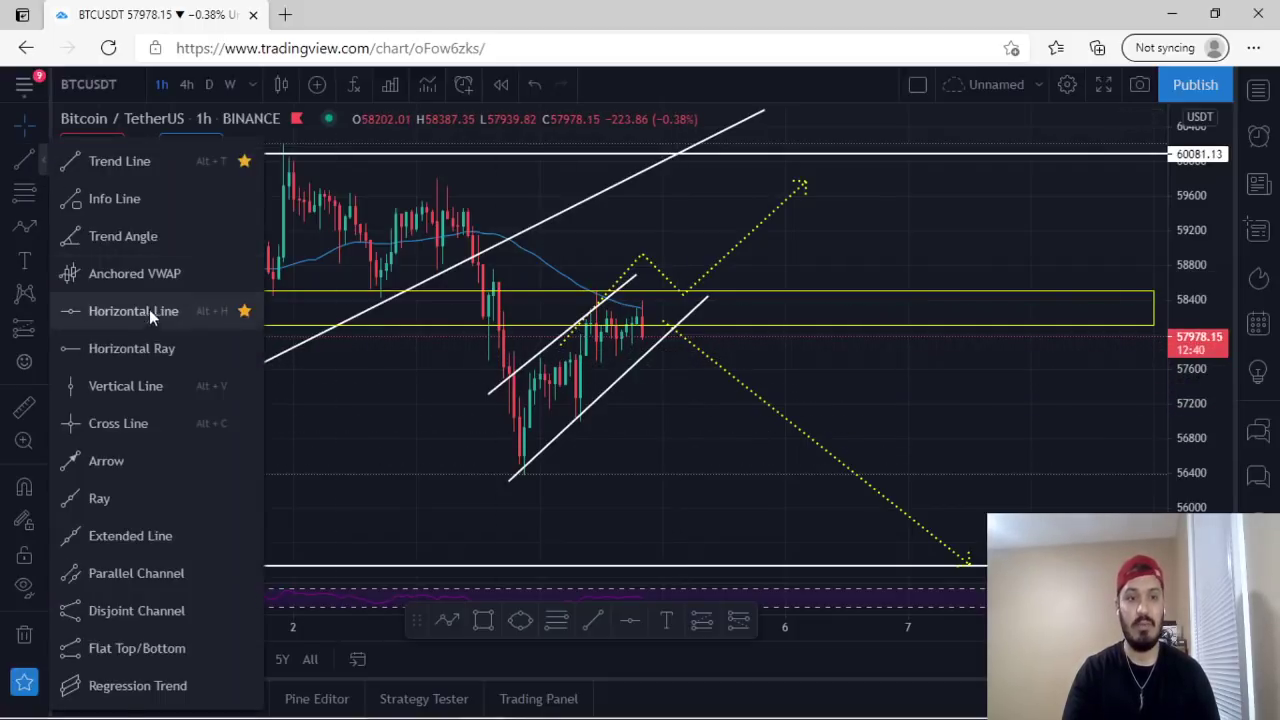
pyautogui.click(128, 318)
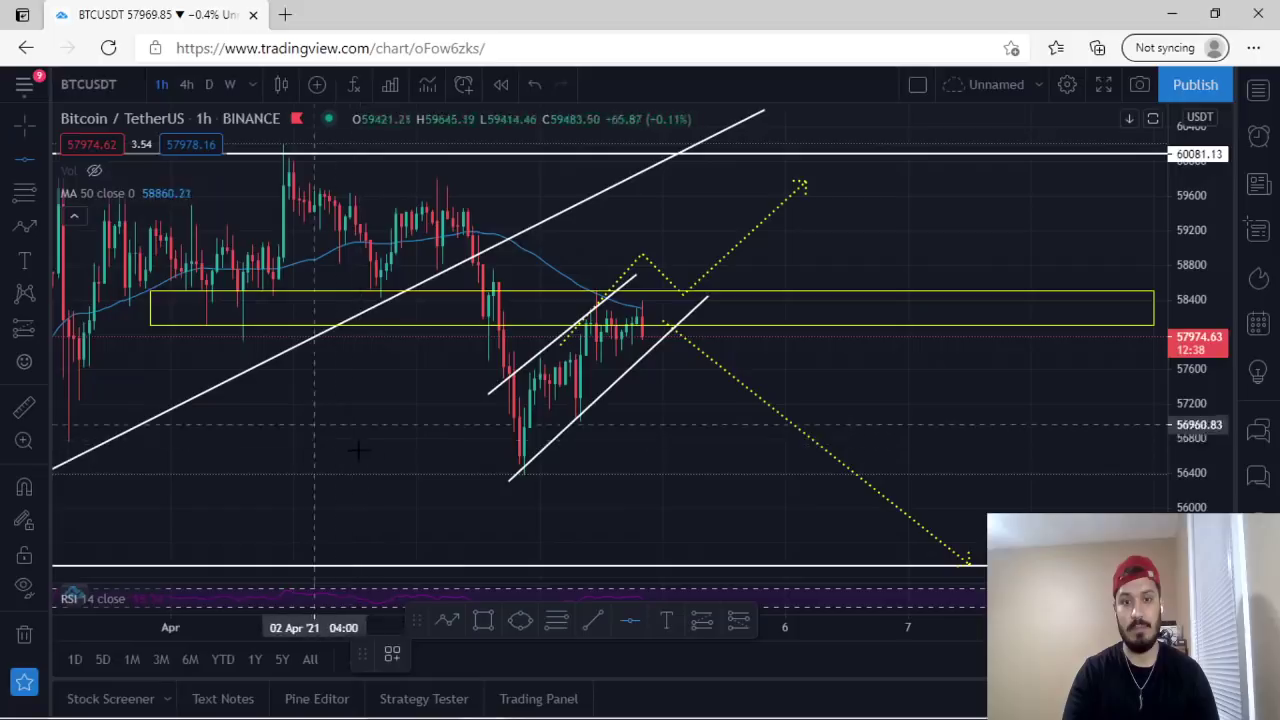
pyautogui.click(376, 477)
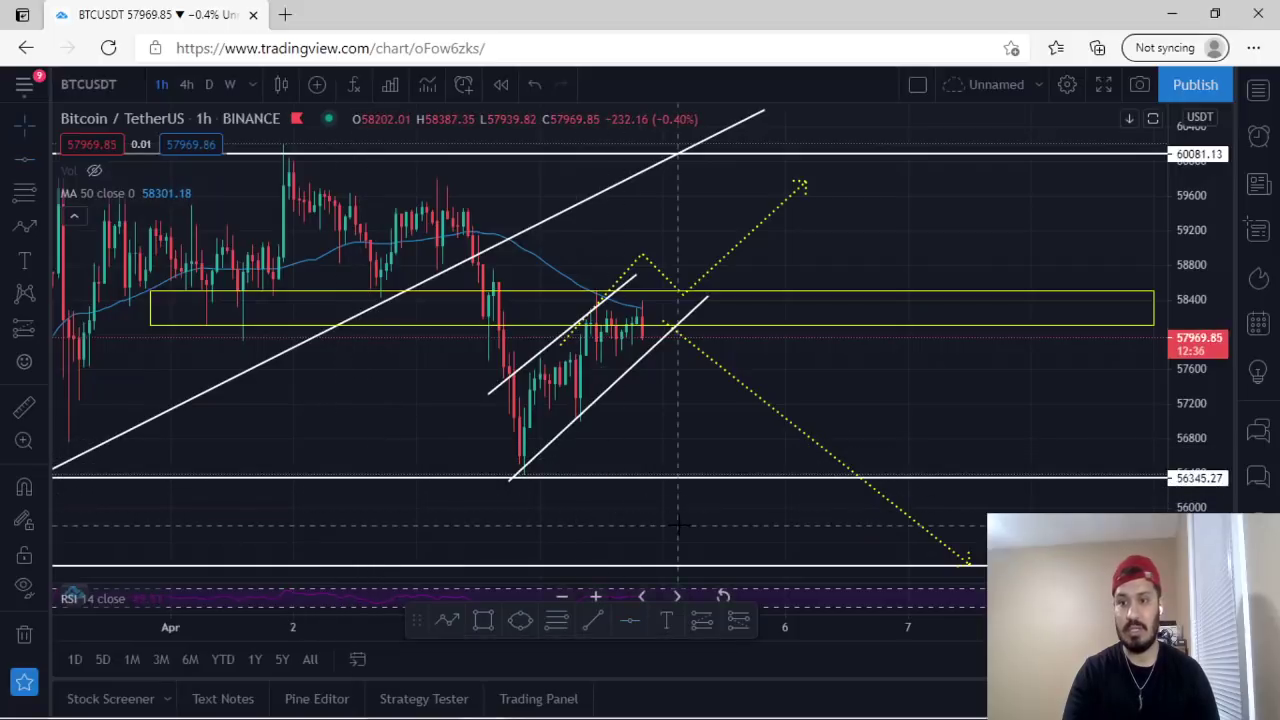
pyautogui.moveTo(678, 524); pyautogui.dragTo(560, 470)
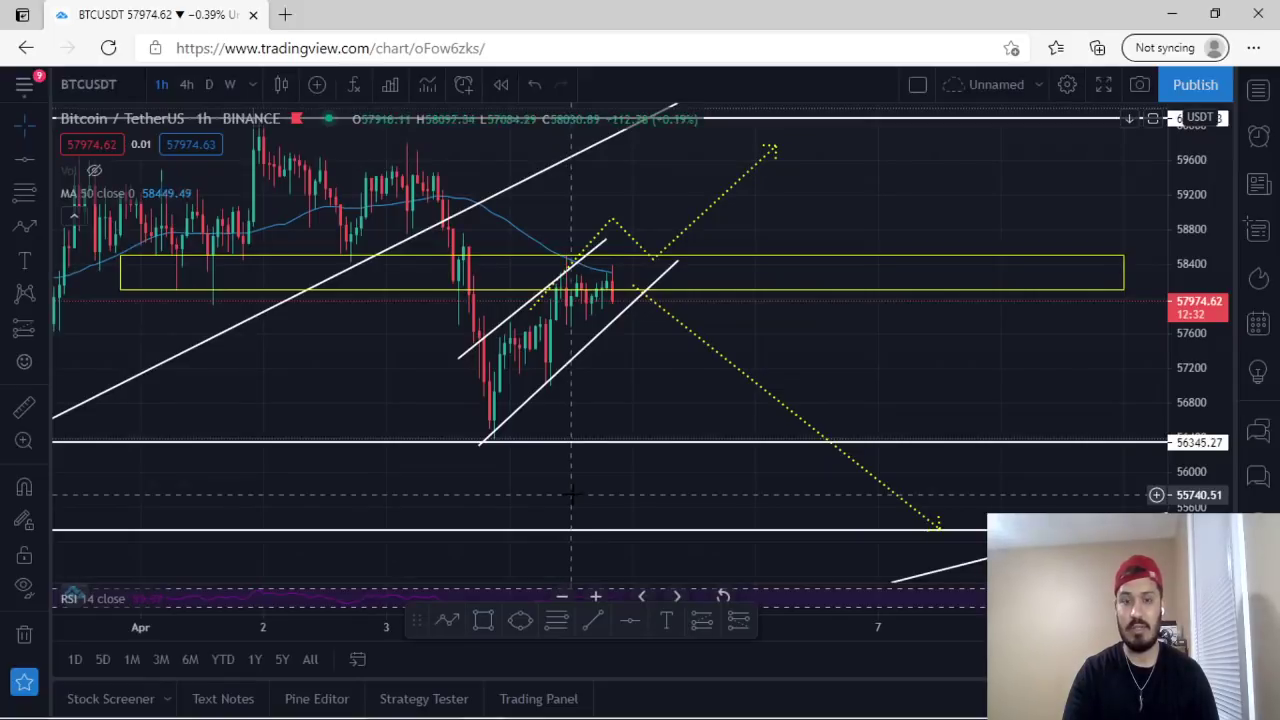
pyautogui.moveTo(601, 494); pyautogui.dragTo(600, 371)
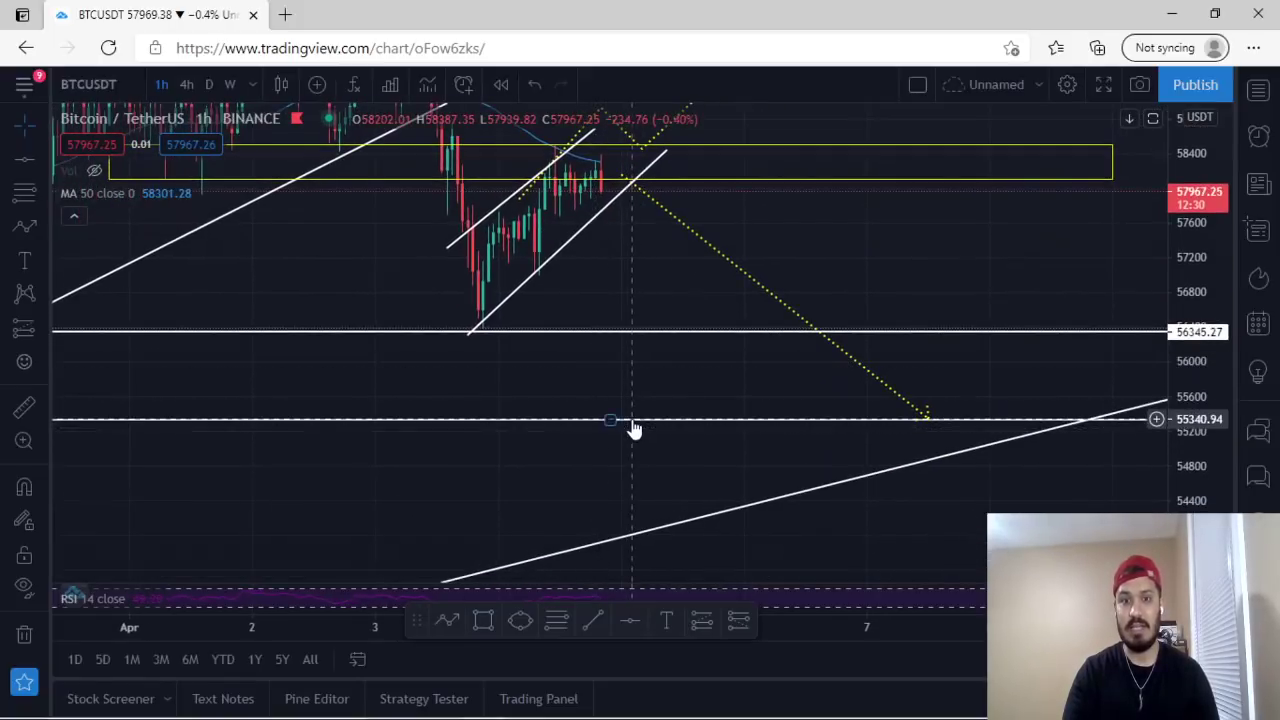
# Examine the rising channel, the resistance zone and the projected price paths against the horizontal levels on the 1-hour chart
pyautogui.scroll(-3, 633, 428)
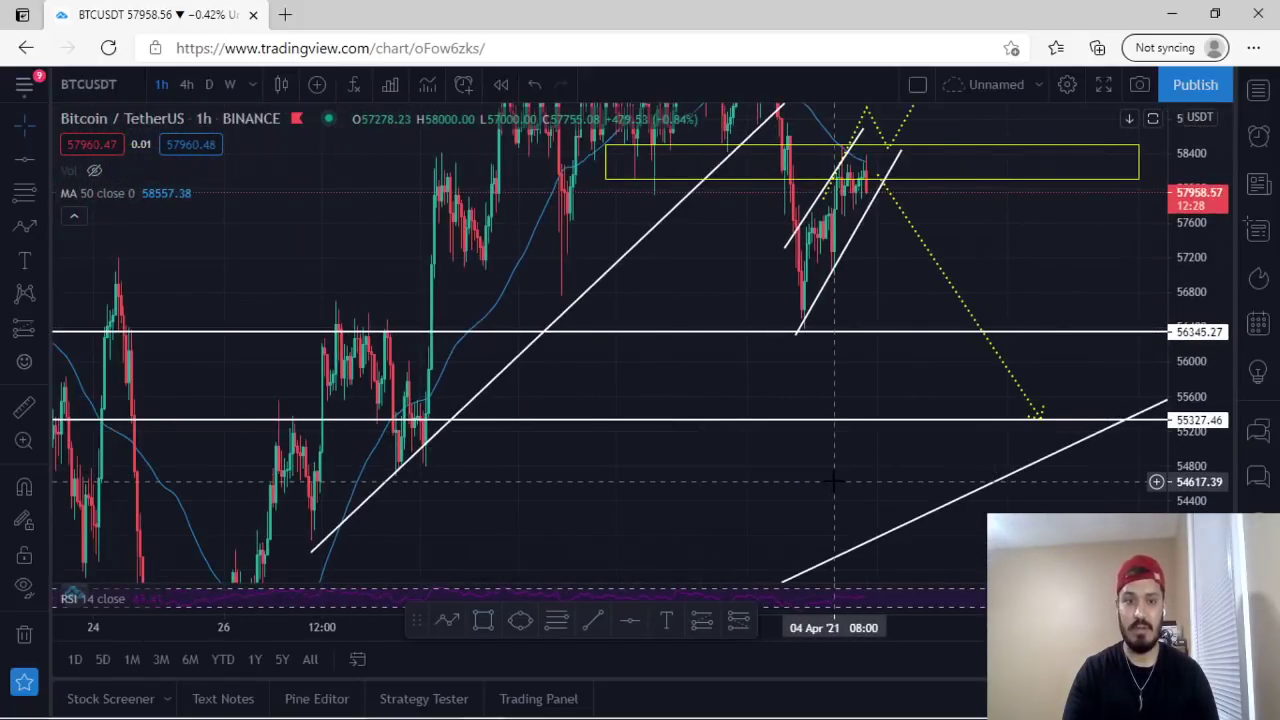
pyautogui.scroll(-2, 834, 482)
pyautogui.scroll(2, 943, 463)
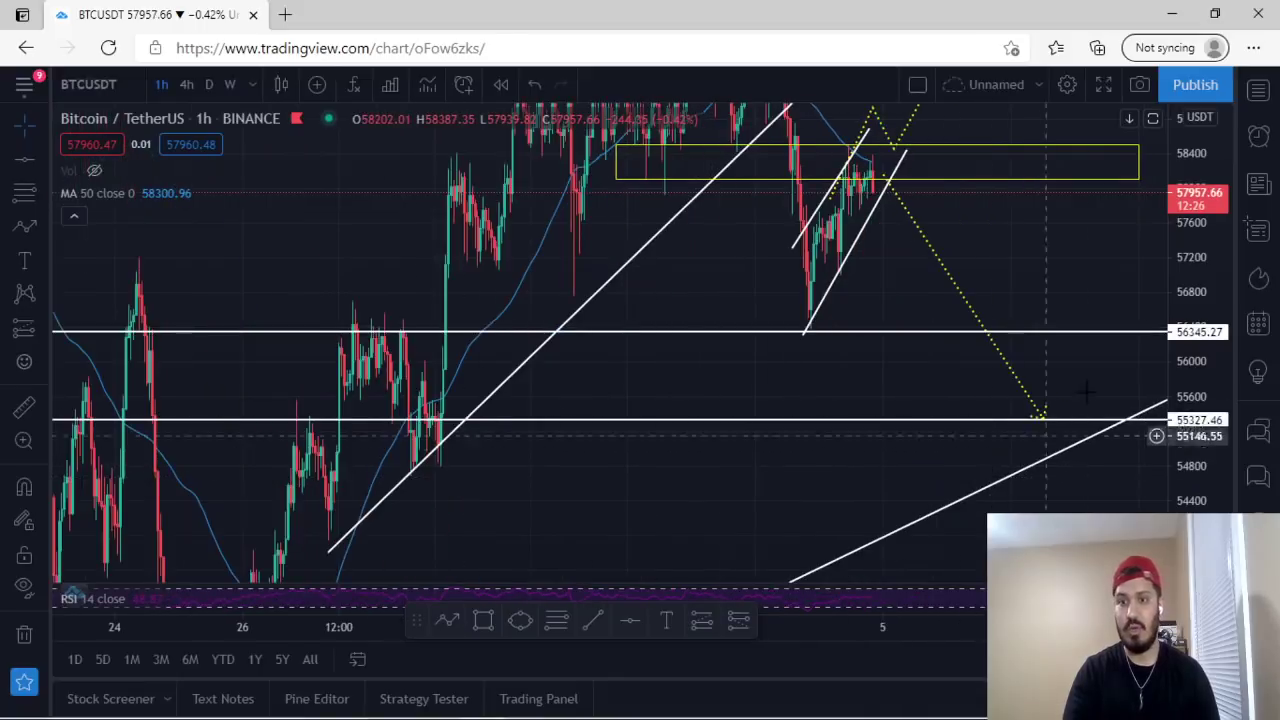
pyautogui.scroll(2, 1010, 448)
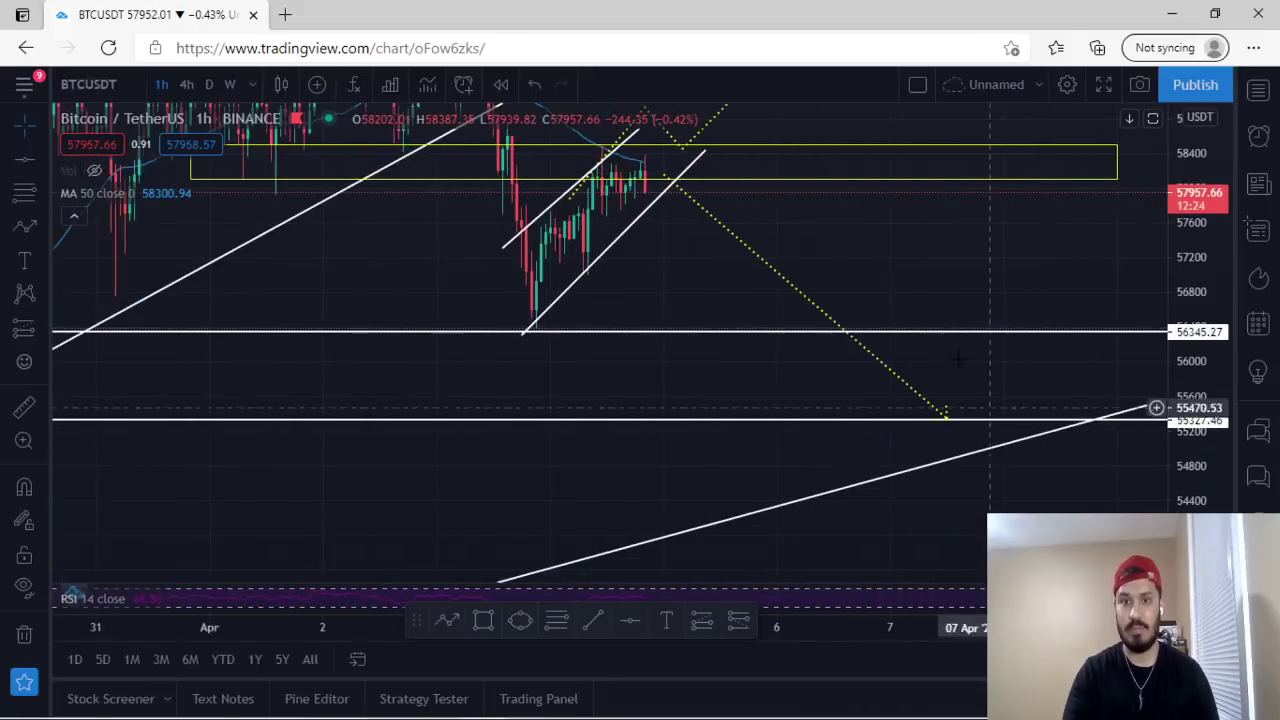
pyautogui.scroll(-3, 958, 358)
pyautogui.moveTo(900, 275); pyautogui.dragTo(600, 331)
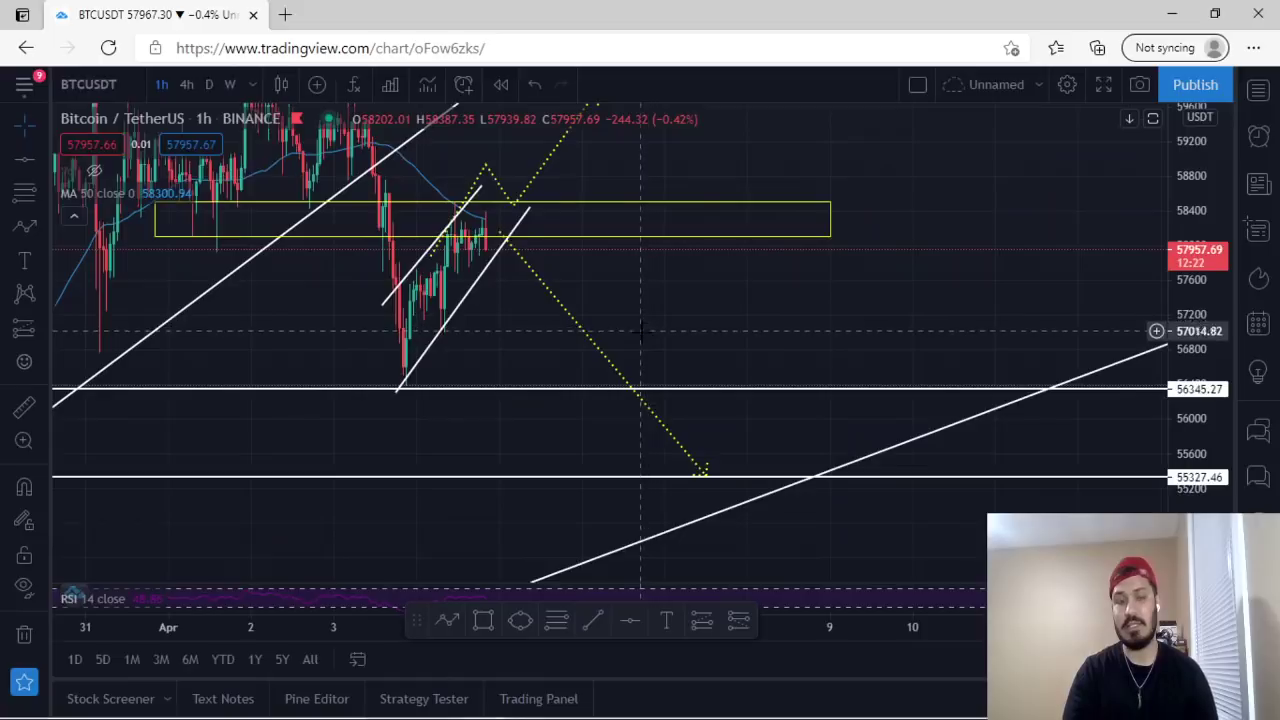
pyautogui.scroll(-1, 650, 326)
pyautogui.moveTo(766, 294); pyautogui.dragTo(500, 366)
pyautogui.scroll(-1, 1180, 282)
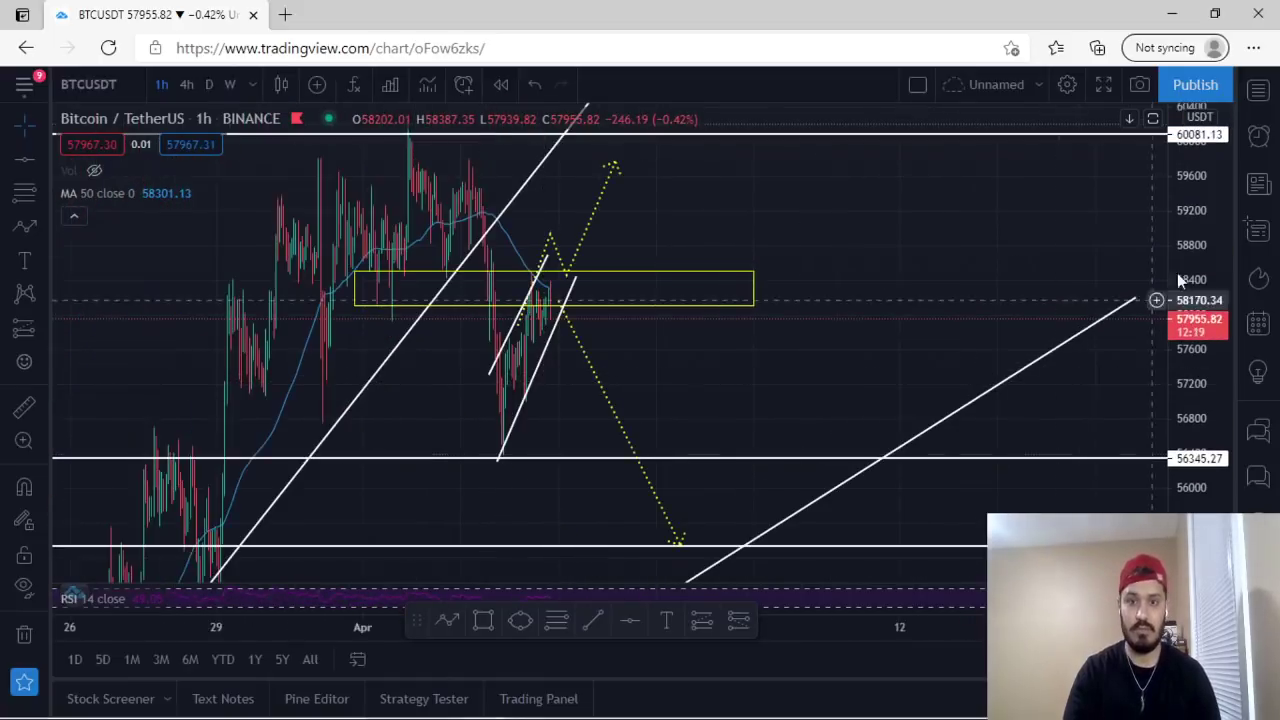
pyautogui.moveTo(1208, 238); pyautogui.dragTo(1196, 362)
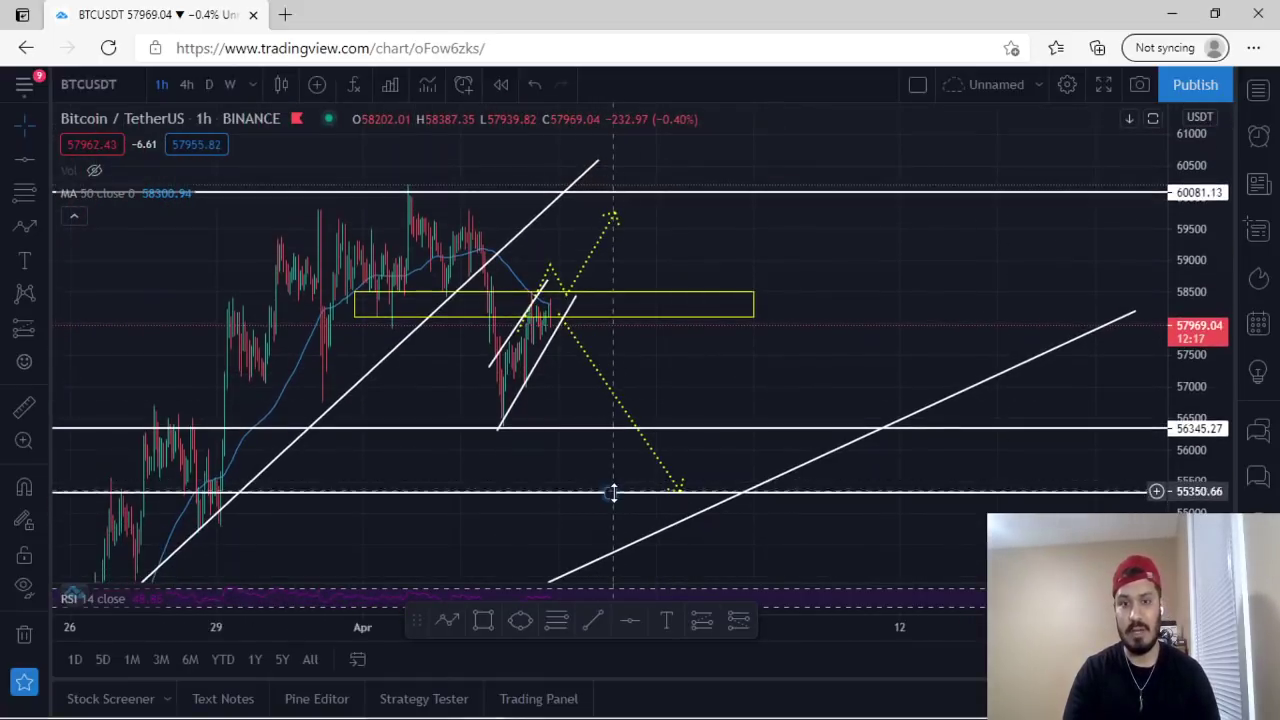
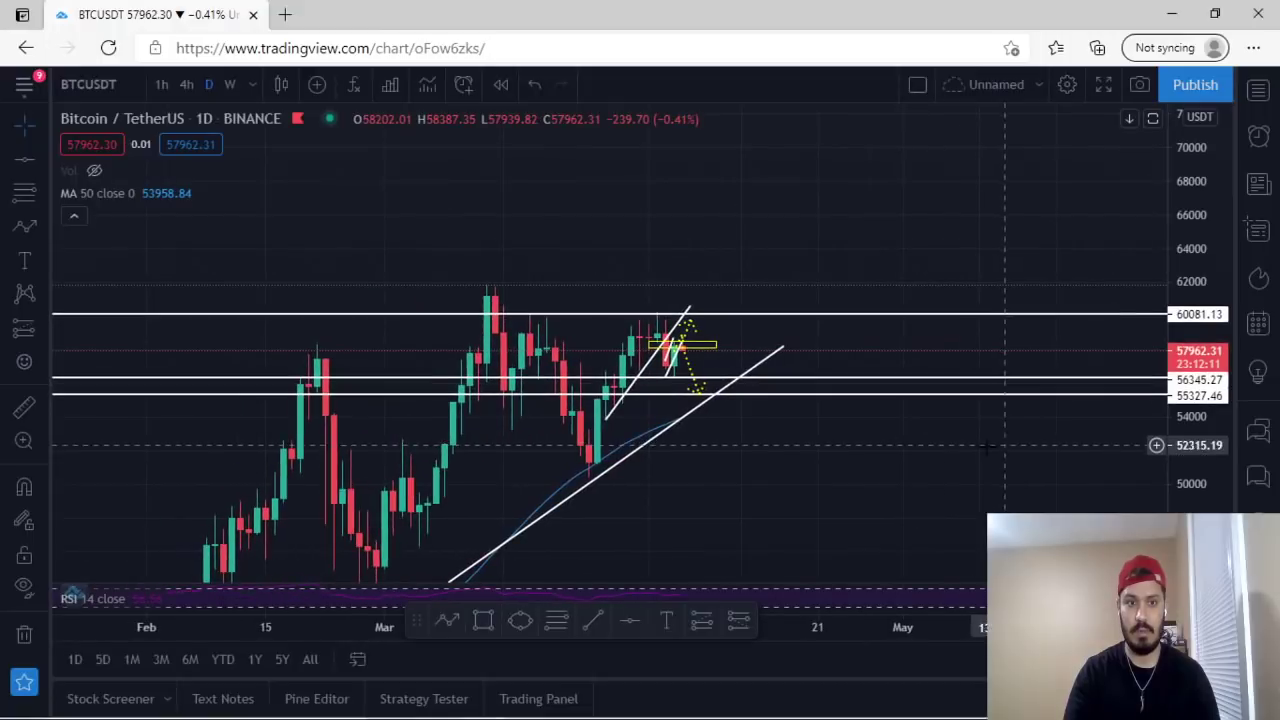
# Brush curved green arcs under the March low, the deeper late-March low and the projected April low on the daily chart
pyautogui.click(673, 395)
pyautogui.press('Delete')
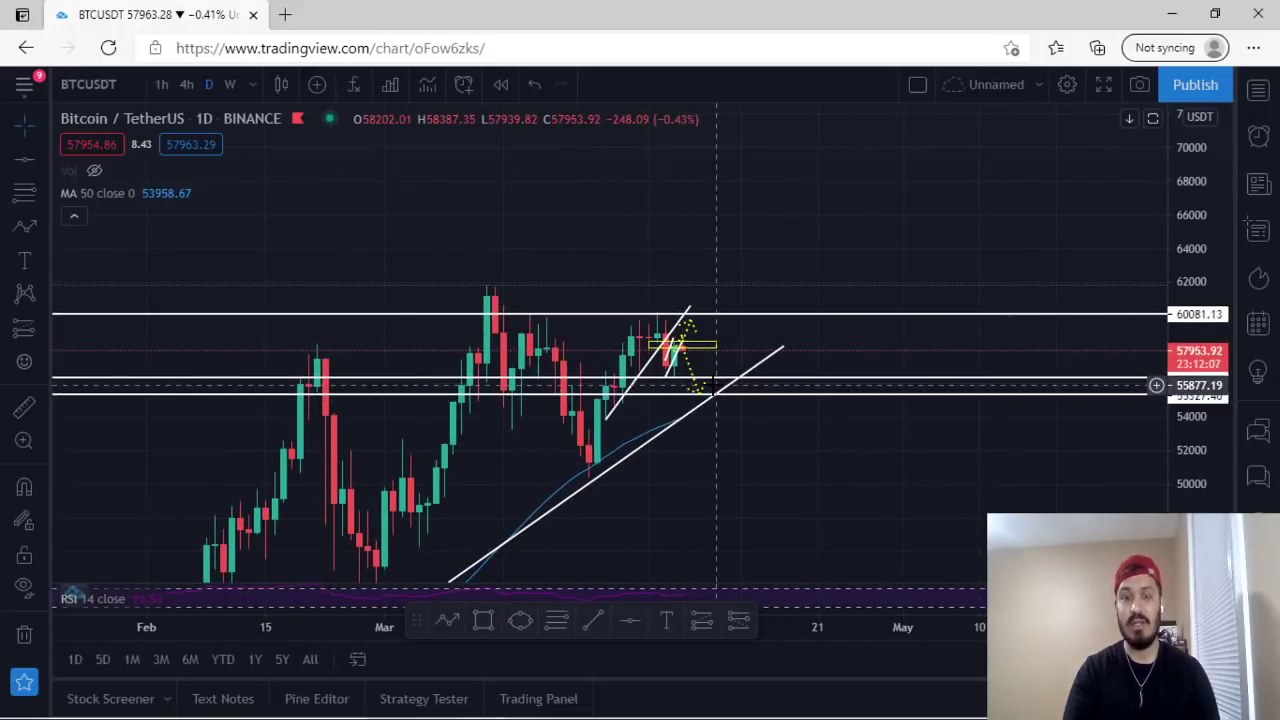
pyautogui.click(41, 167)
pyautogui.click(41, 180)
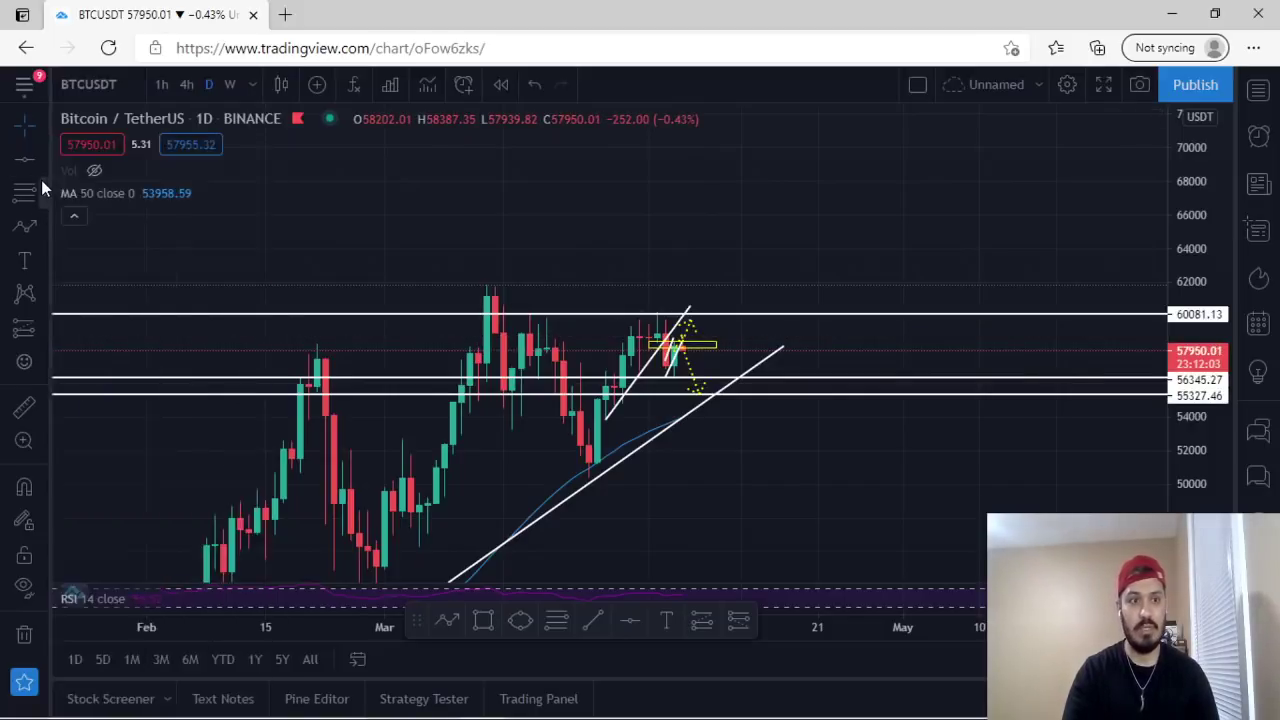
pyautogui.click(46, 221)
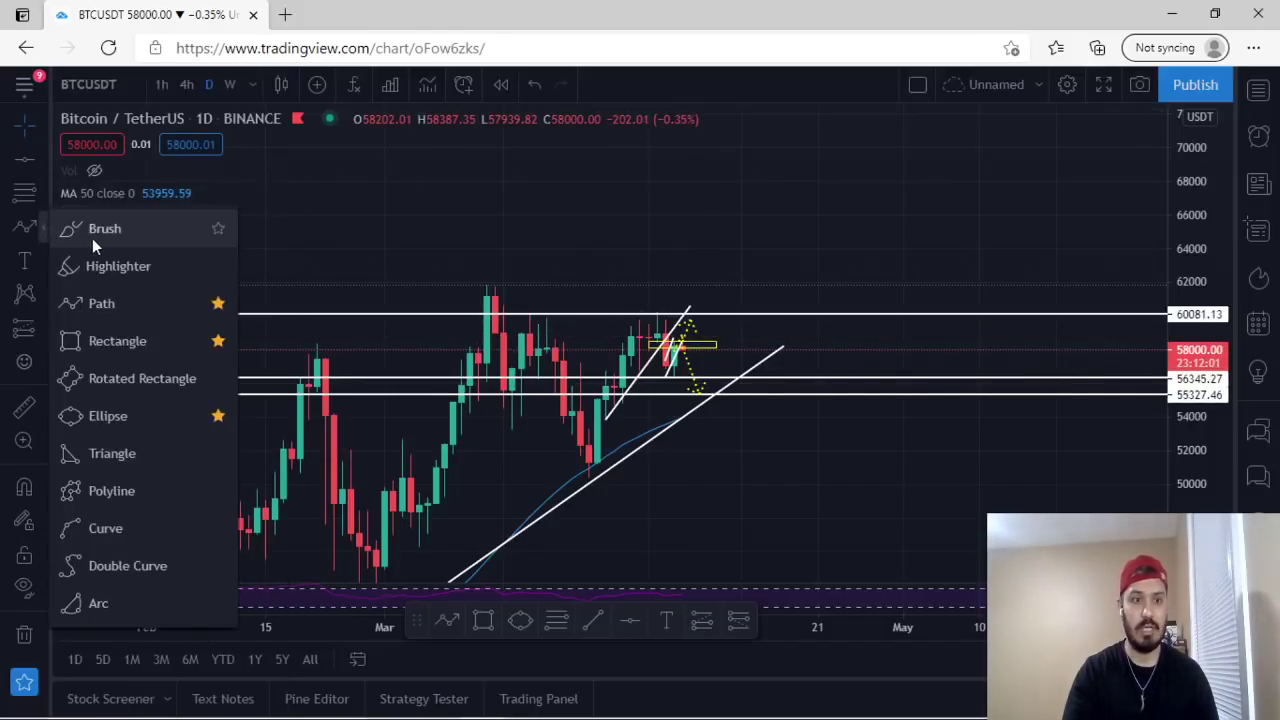
pyautogui.click(92, 236)
pyautogui.moveTo(482, 411)
pyautogui.mouseDown()
pyautogui.moveTo(488, 425)
pyautogui.moveTo(538, 419)
pyautogui.mouseUp()
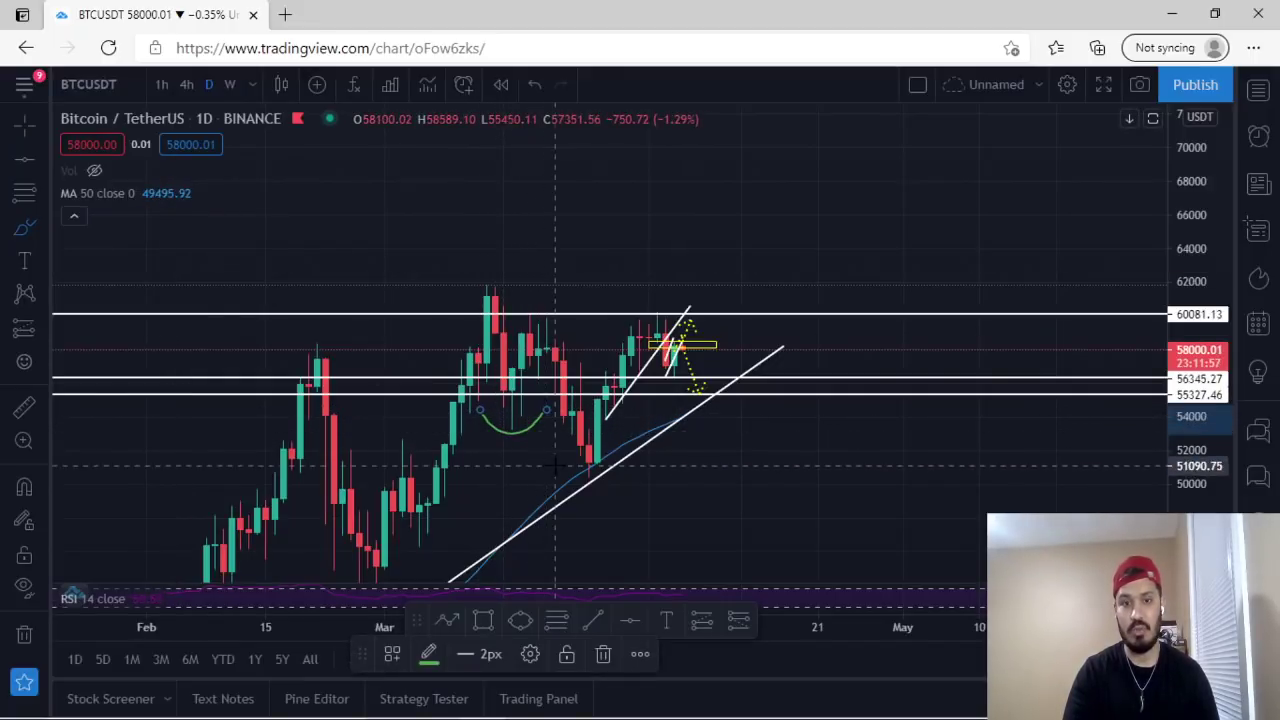
pyautogui.moveTo(557, 470)
pyautogui.mouseDown()
pyautogui.moveTo(597, 493)
pyautogui.moveTo(648, 455)
pyautogui.mouseUp()
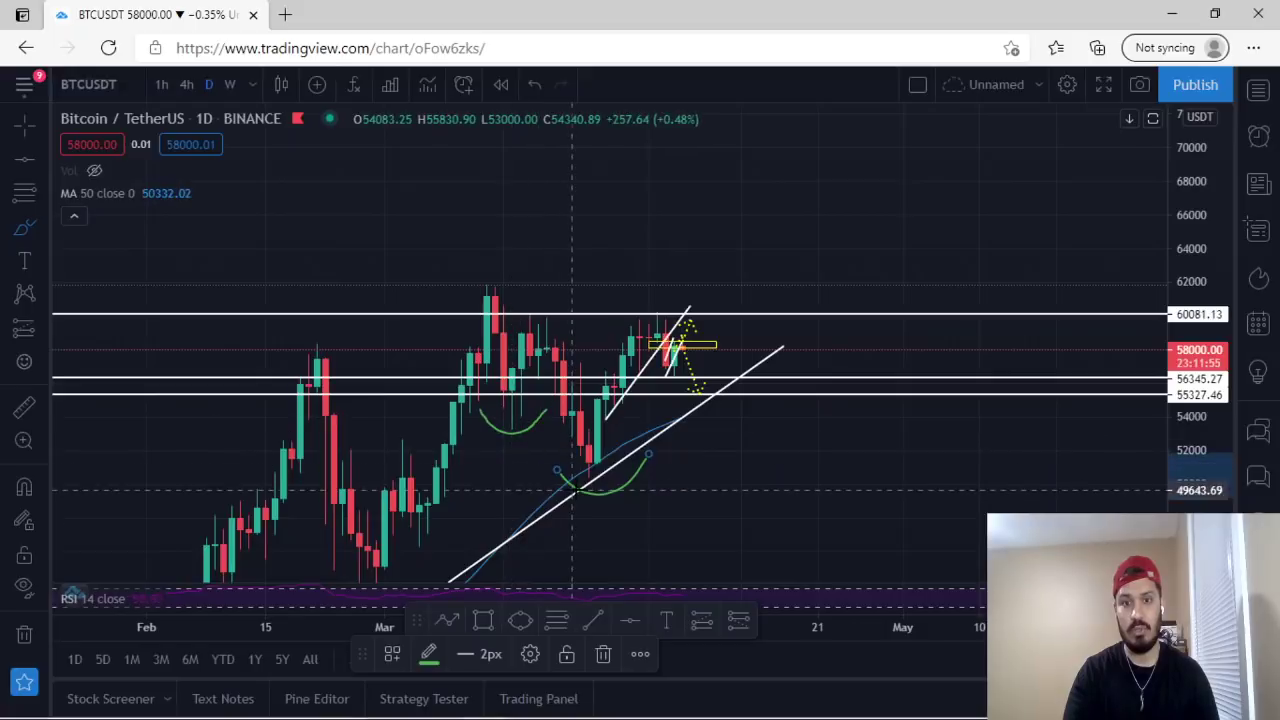
pyautogui.moveTo(657, 400); pyautogui.dragTo(683, 418)
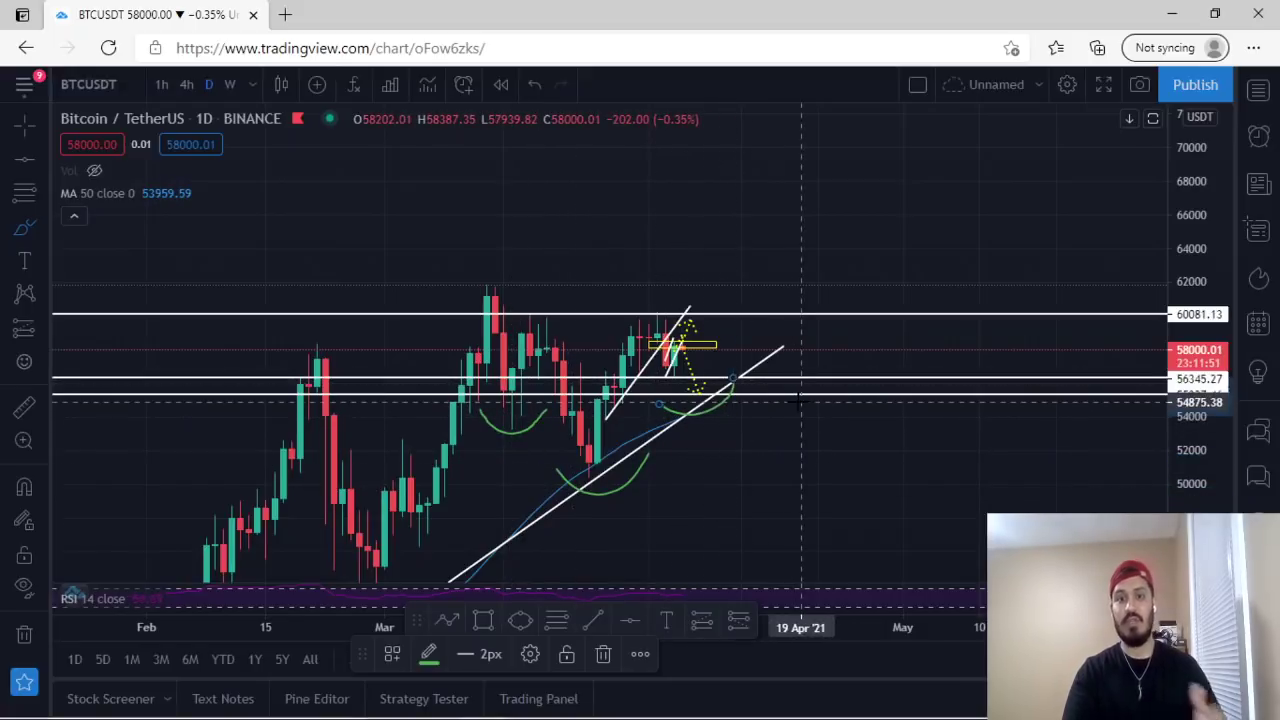
# Draw a projected path dipping to the rising trend line, rallying to about 65,800, retesting the 60,081.13 level and ending at about 70,000
pyautogui.click(42, 223)
pyautogui.click(111, 299)
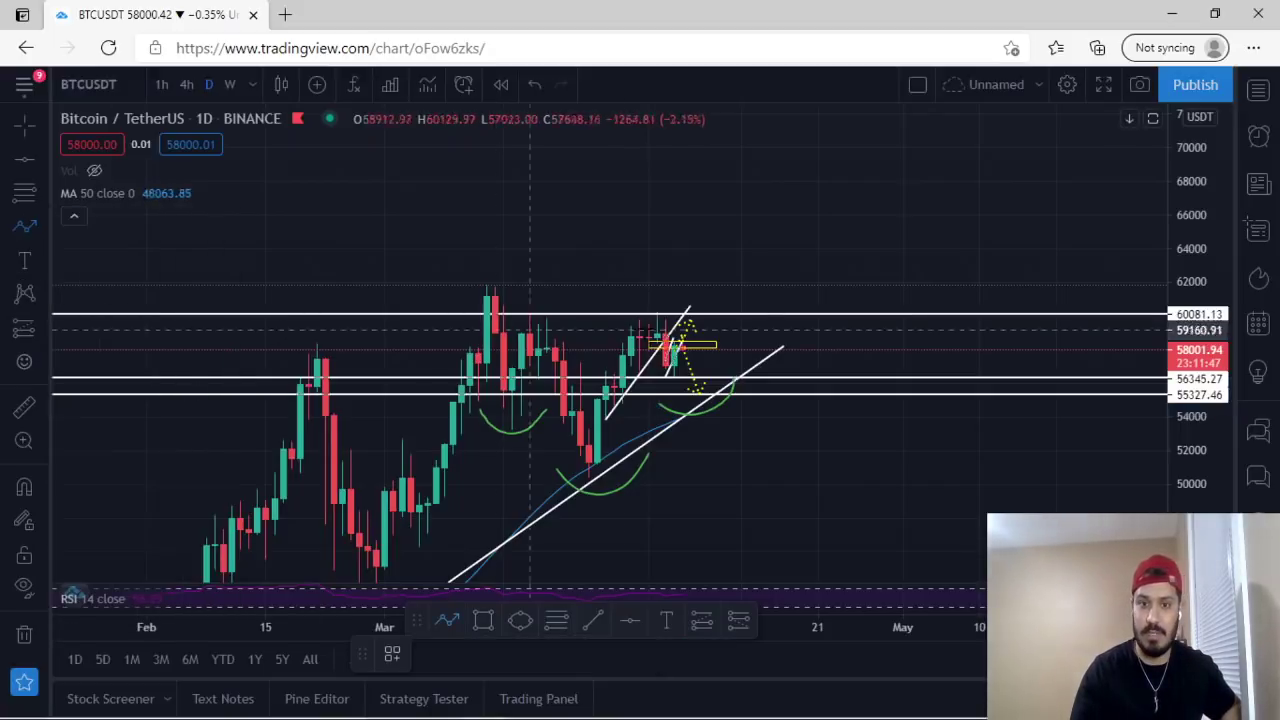
pyautogui.click(700, 404)
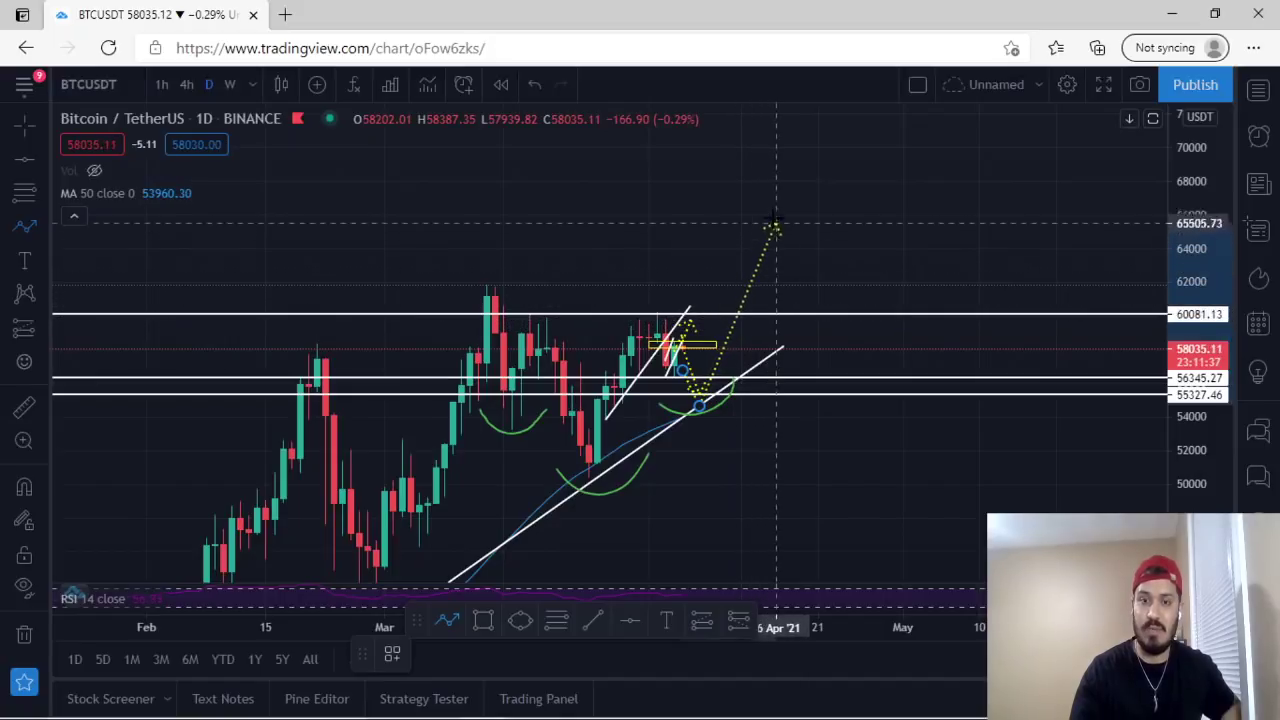
pyautogui.click(800, 315)
pyautogui.doubleClick(851, 150)
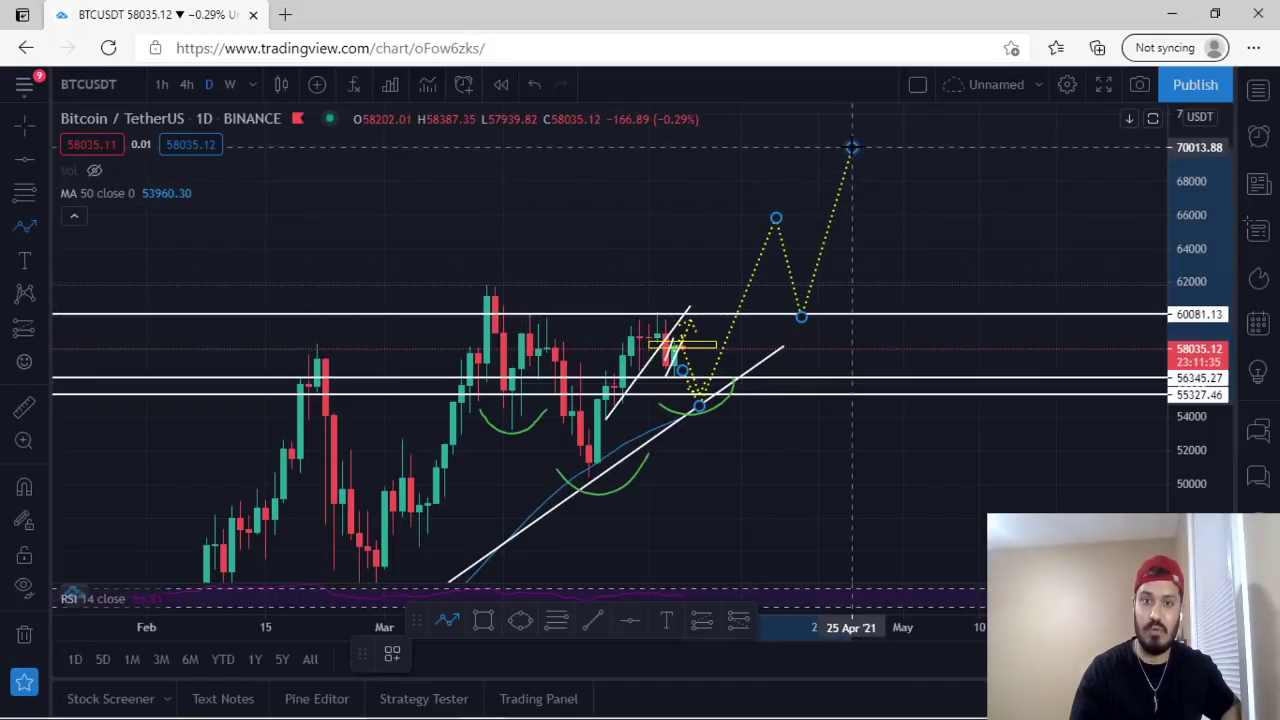
pyautogui.click(884, 228)
pyautogui.scroll(2, 890, 238)
pyautogui.scroll(-2, 900, 250)
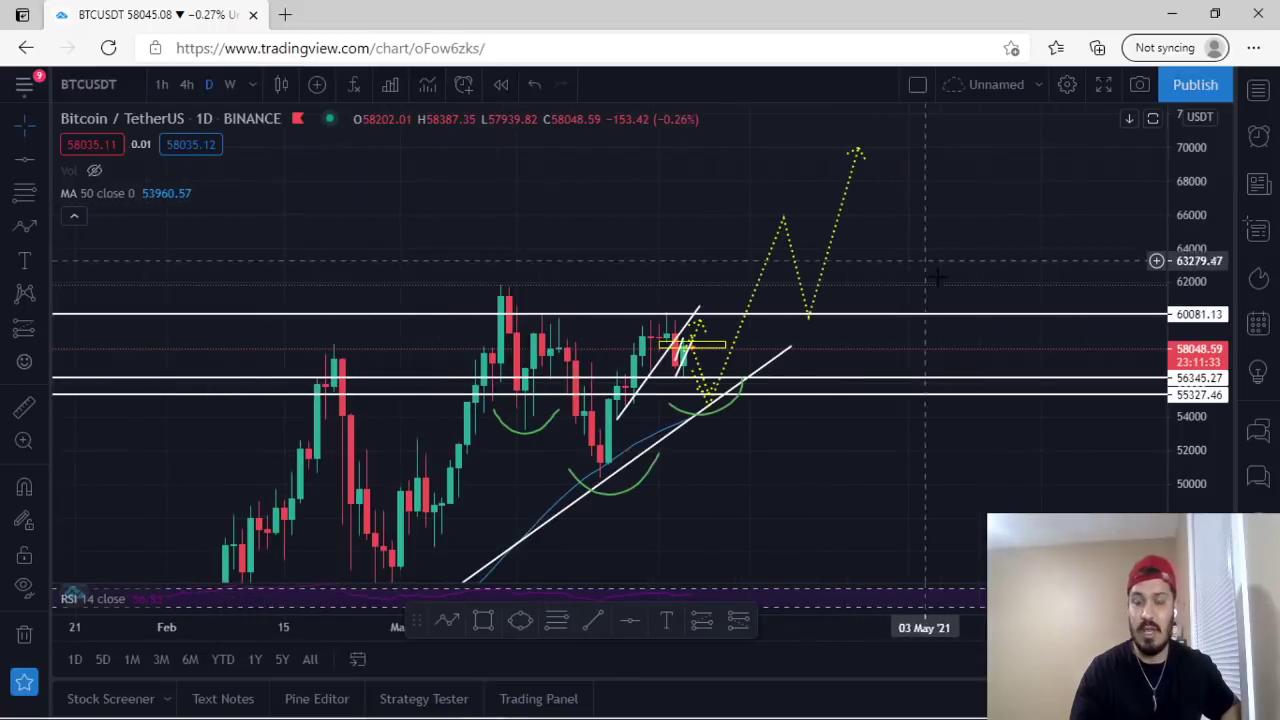
# Draw a vertical trend line from about 61,398 down to about 50,443 at the late-March low
pyautogui.moveTo(1188, 285); pyautogui.dragTo(1200, 350)
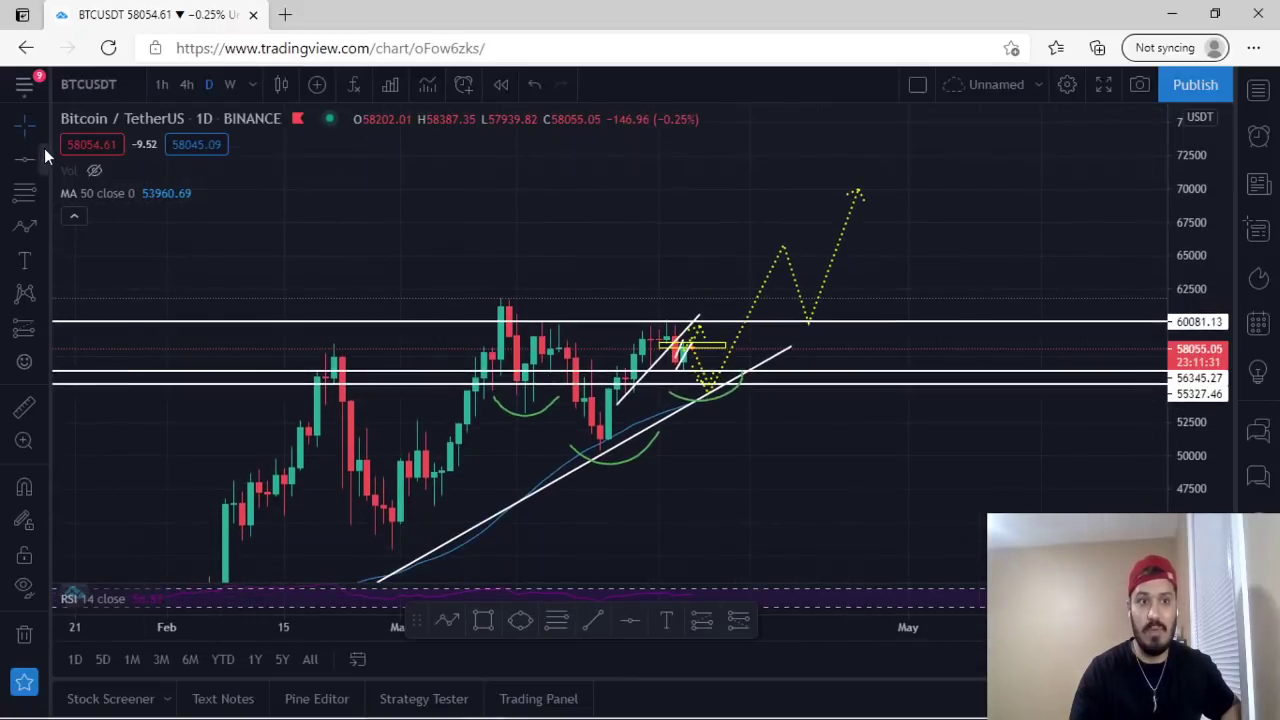
pyautogui.click(44, 148)
pyautogui.click(97, 162)
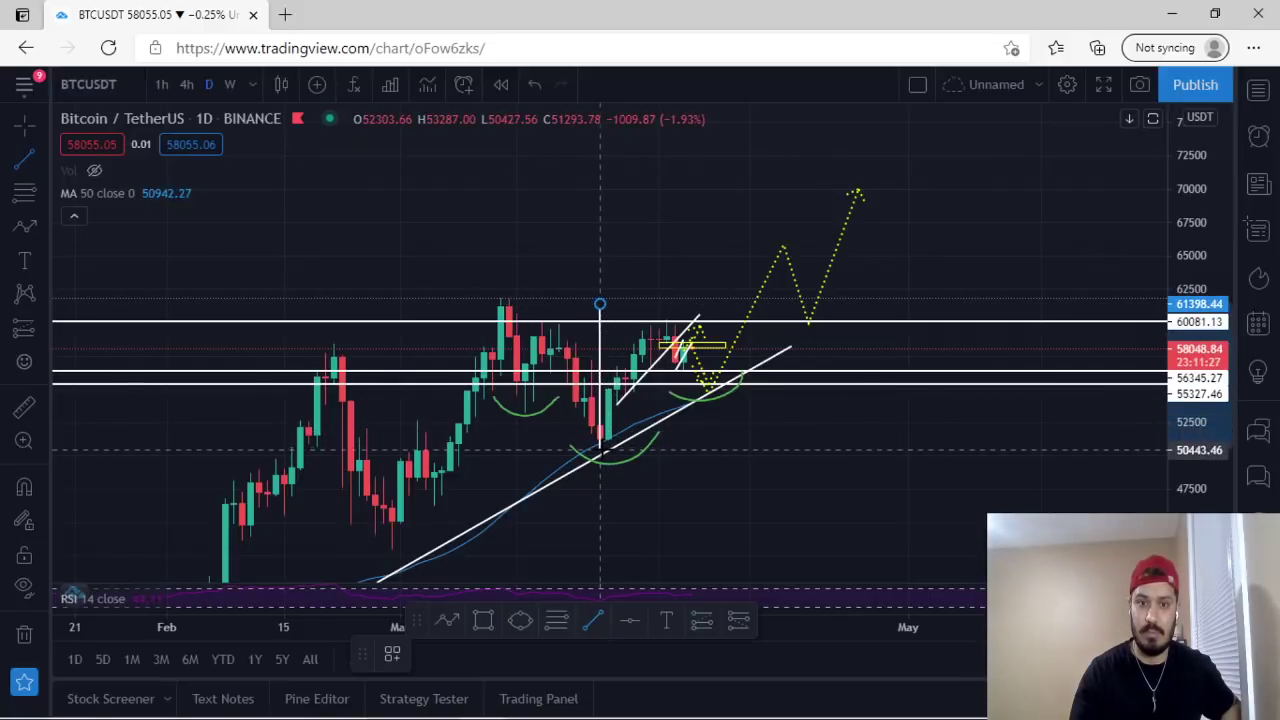
pyautogui.click(600, 450)
# Move the vertical line up so it starts near the 60,081.13 level, and set its upper end to about 69,966
pyautogui.moveTo(602, 352); pyautogui.dragTo(662, 262)
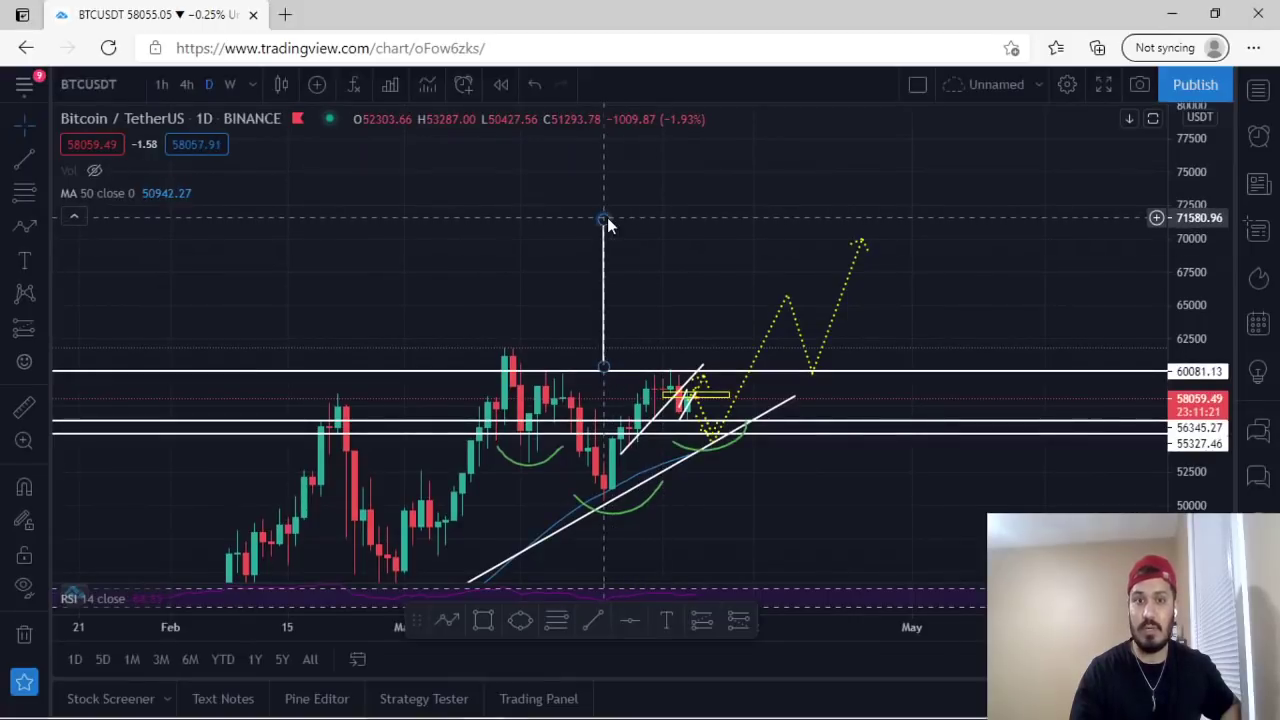
pyautogui.click(605, 219)
pyautogui.moveTo(608, 228); pyautogui.dragTo(606, 228)
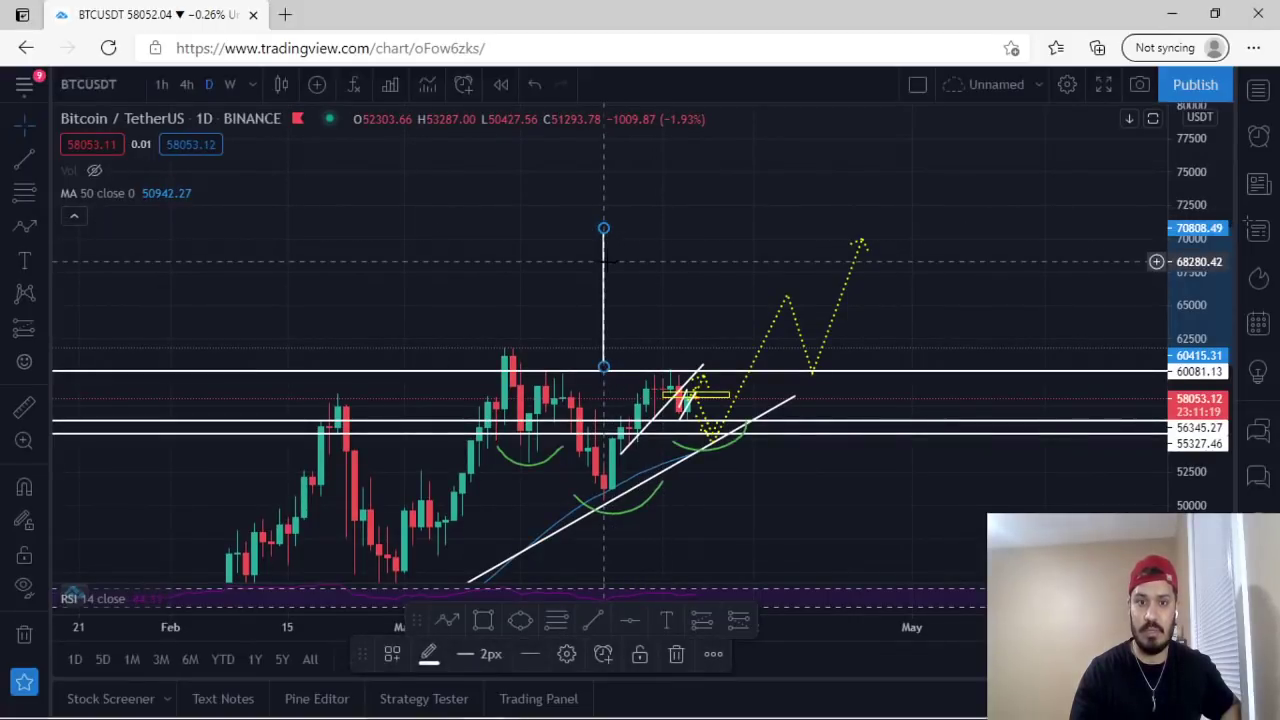
pyautogui.moveTo(605, 276)
pyautogui.mouseDown()
pyautogui.moveTo(609, 415)
pyautogui.moveTo(607, 265)
pyautogui.mouseUp()
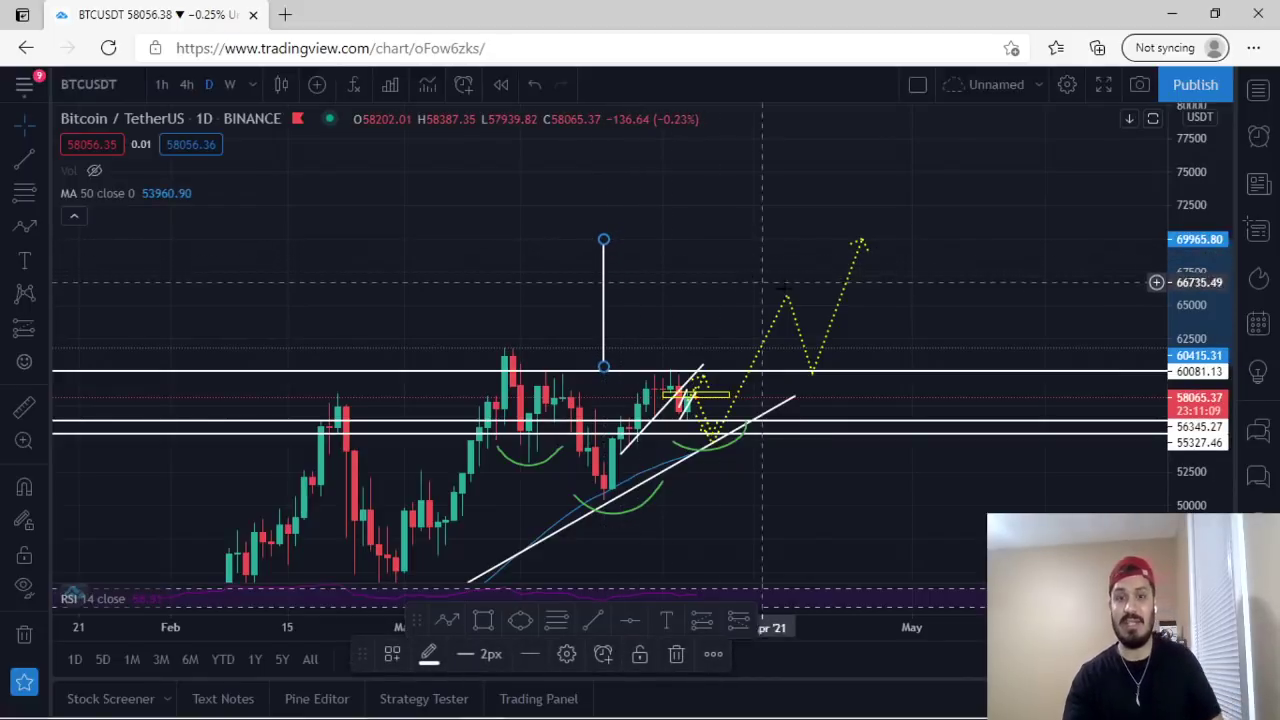
# Switch the chart to the 4-hour timeframe and examine the brushed arcs and projected paths there
pyautogui.scroll(2, 728, 511)
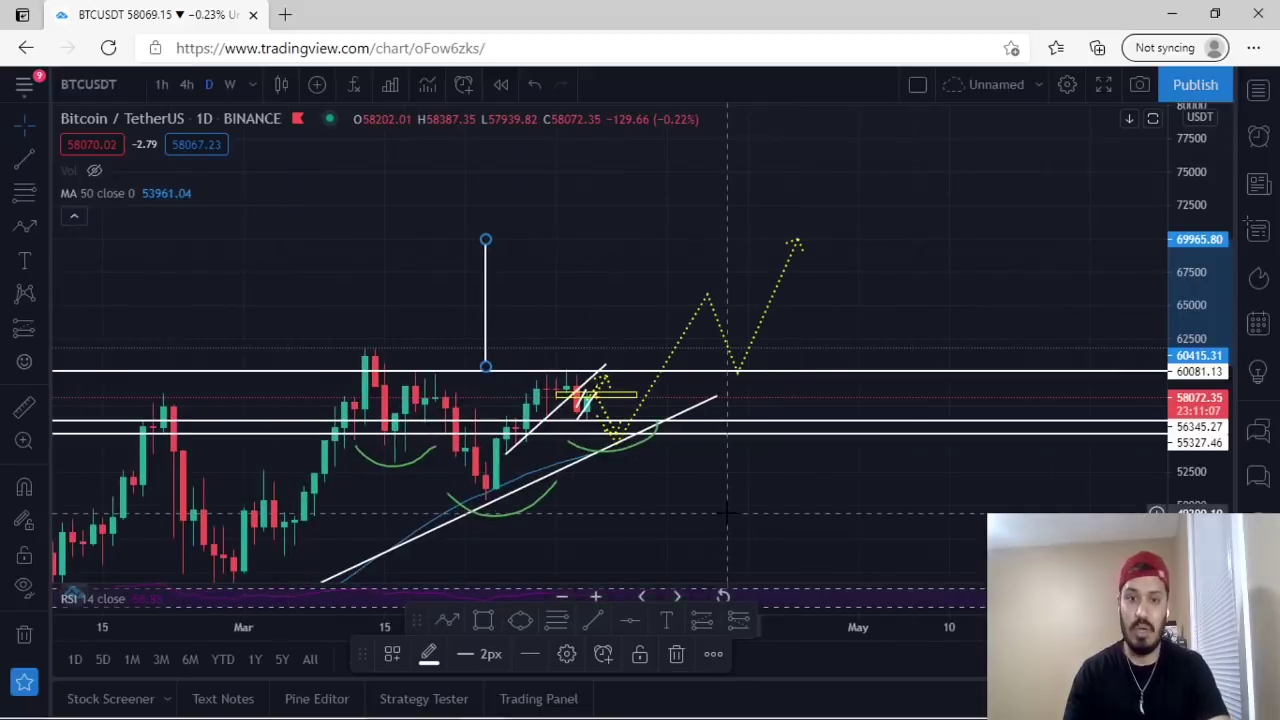
pyautogui.moveTo(1211, 436); pyautogui.dragTo(1175, 296)
pyautogui.moveTo(859, 445); pyautogui.dragTo(903, 342)
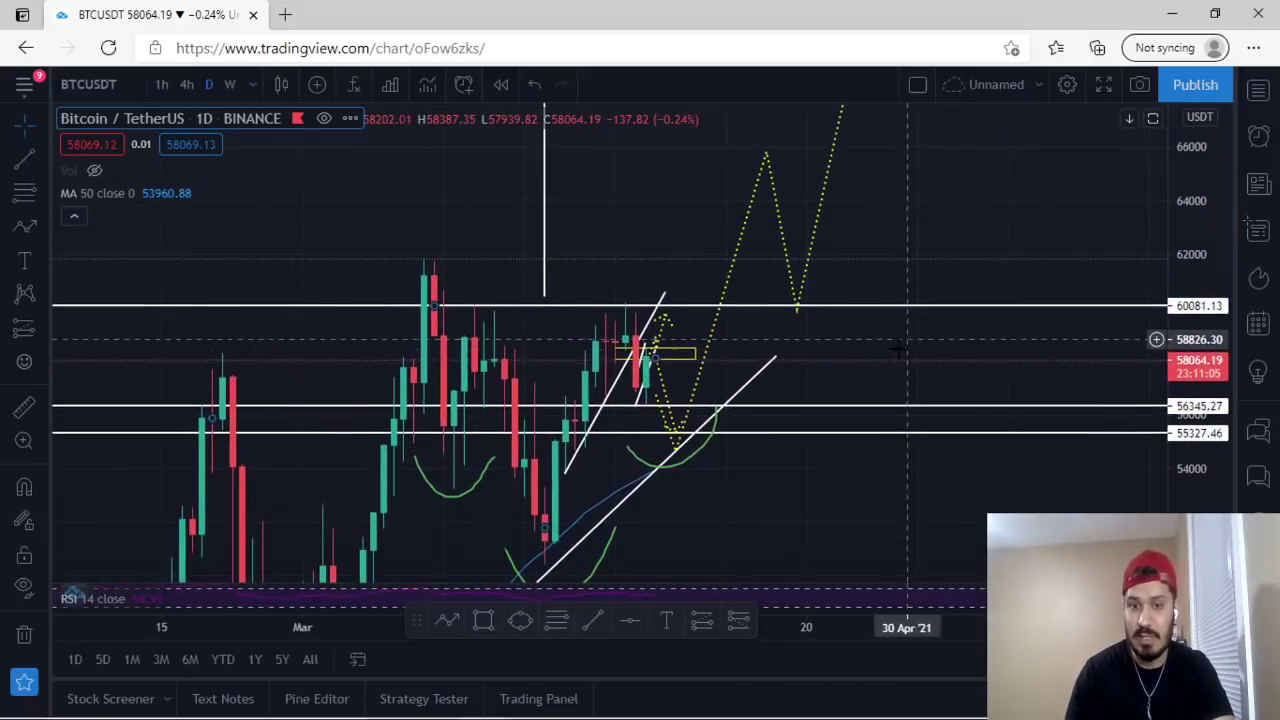
pyautogui.click(185, 85)
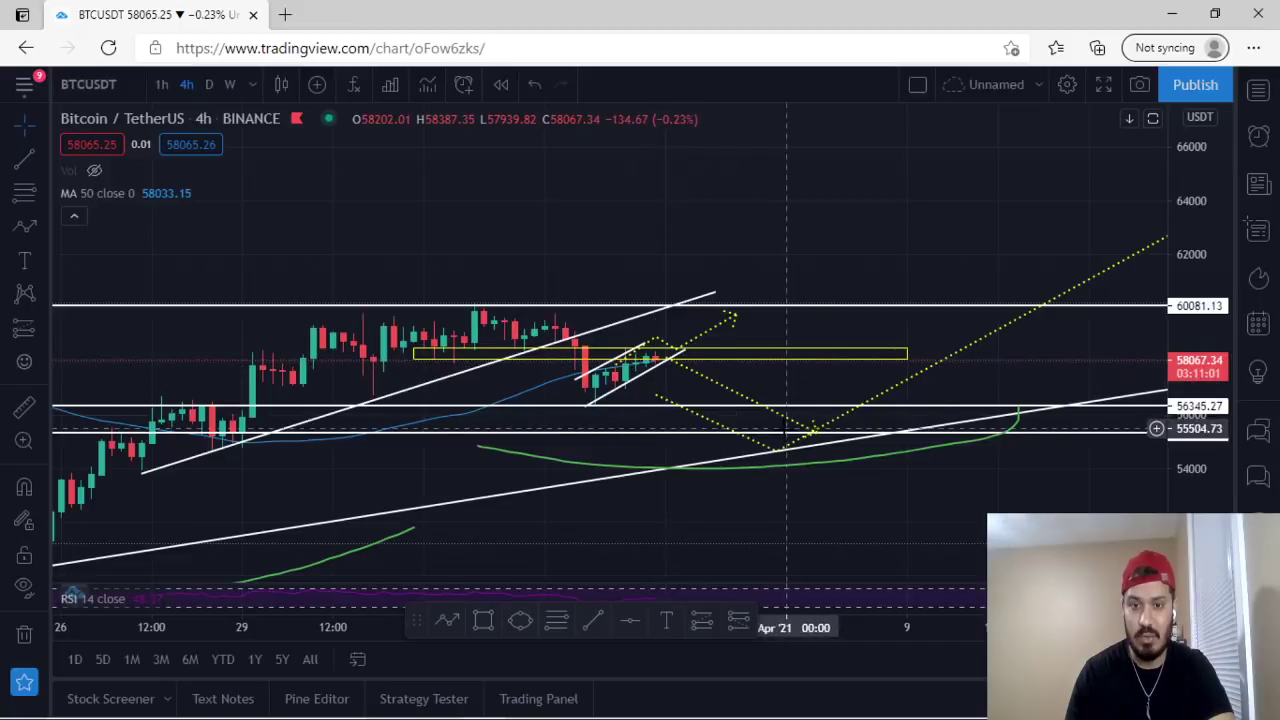
pyautogui.scroll(-3, 777, 430)
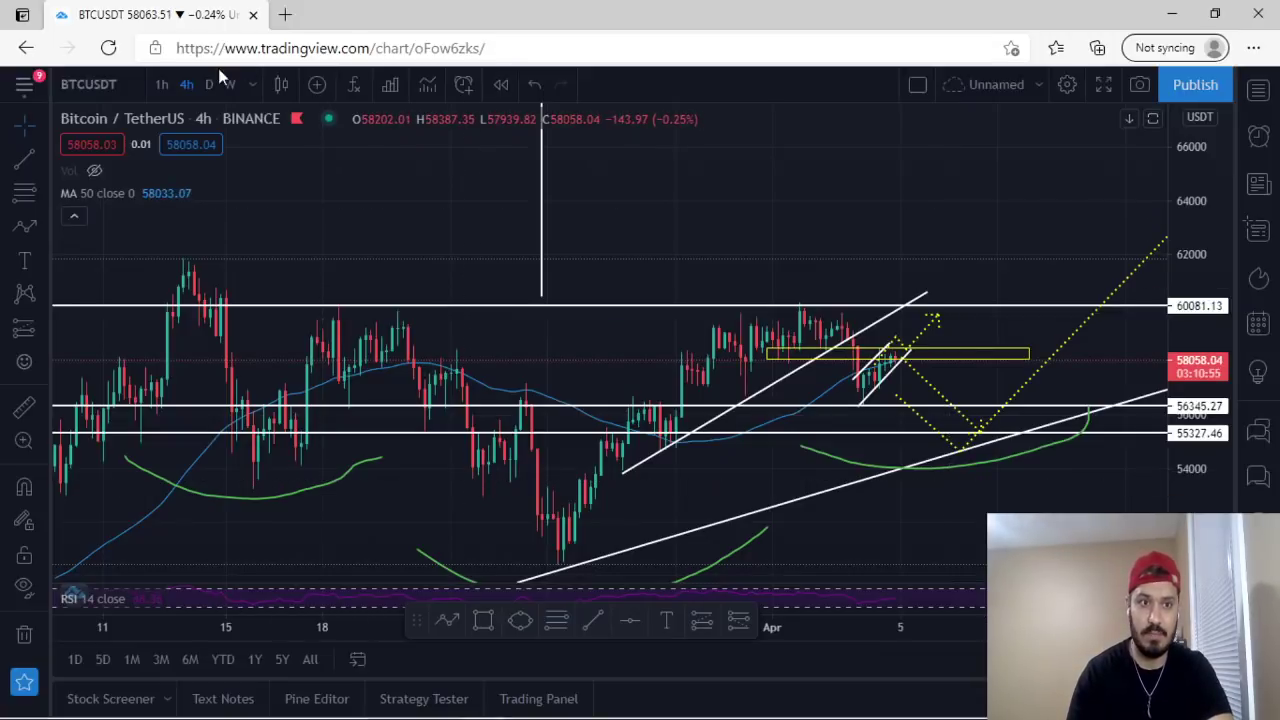
# Switch to the 1-hour timeframe and reshape the upward projected path to start at about 58,150 and first peak at about 59,000
pyautogui.click(170, 82)
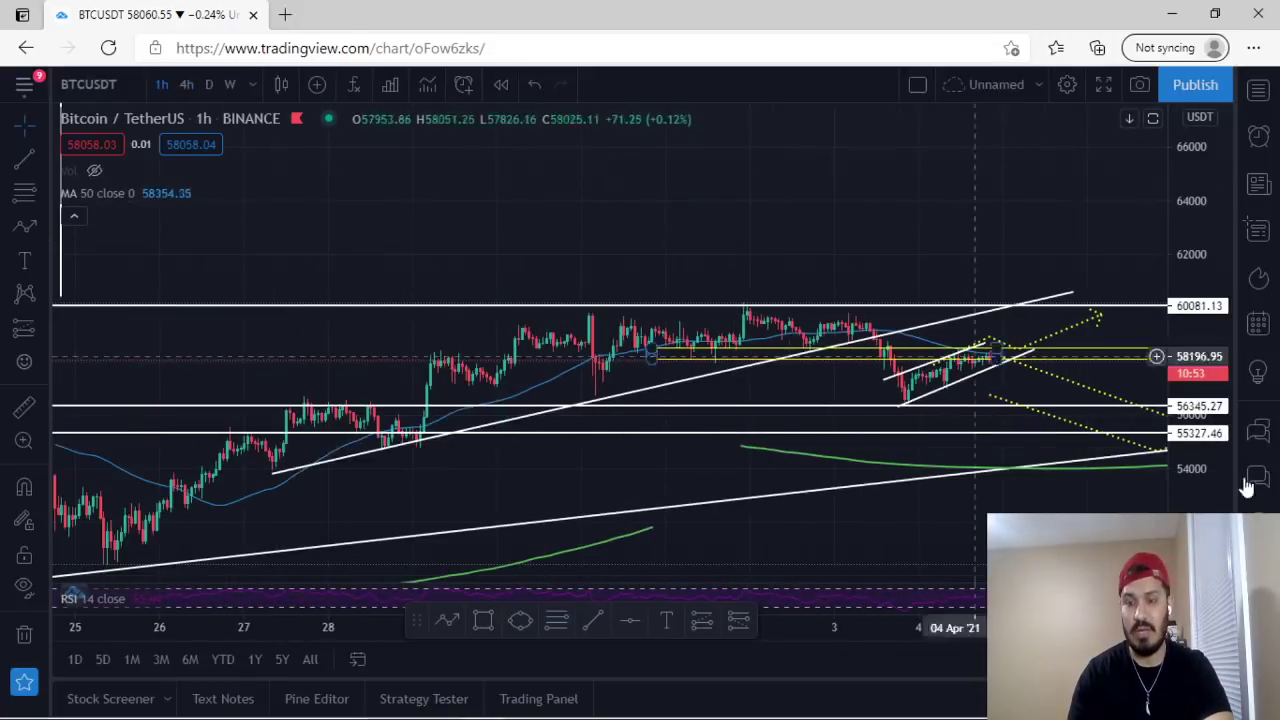
pyautogui.moveTo(1214, 491); pyautogui.dragTo(1187, 222)
pyautogui.scroll(4, 1108, 308)
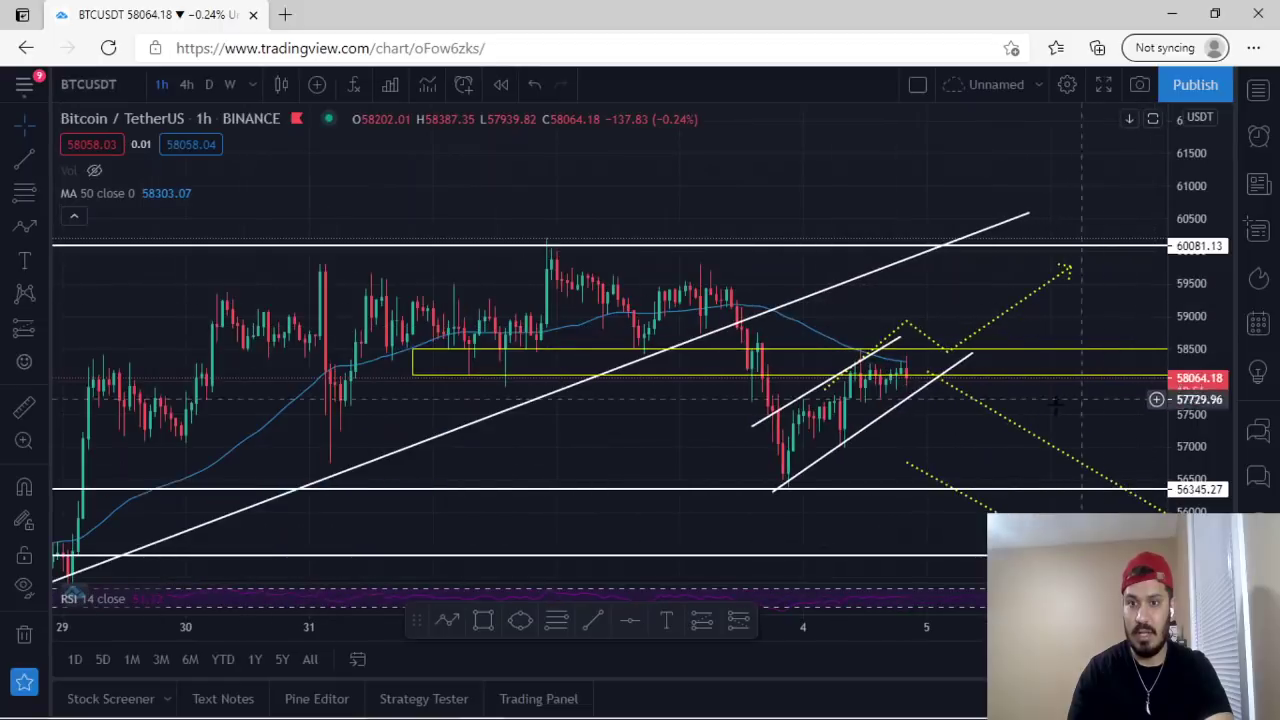
pyautogui.moveTo(961, 390); pyautogui.dragTo(790, 369)
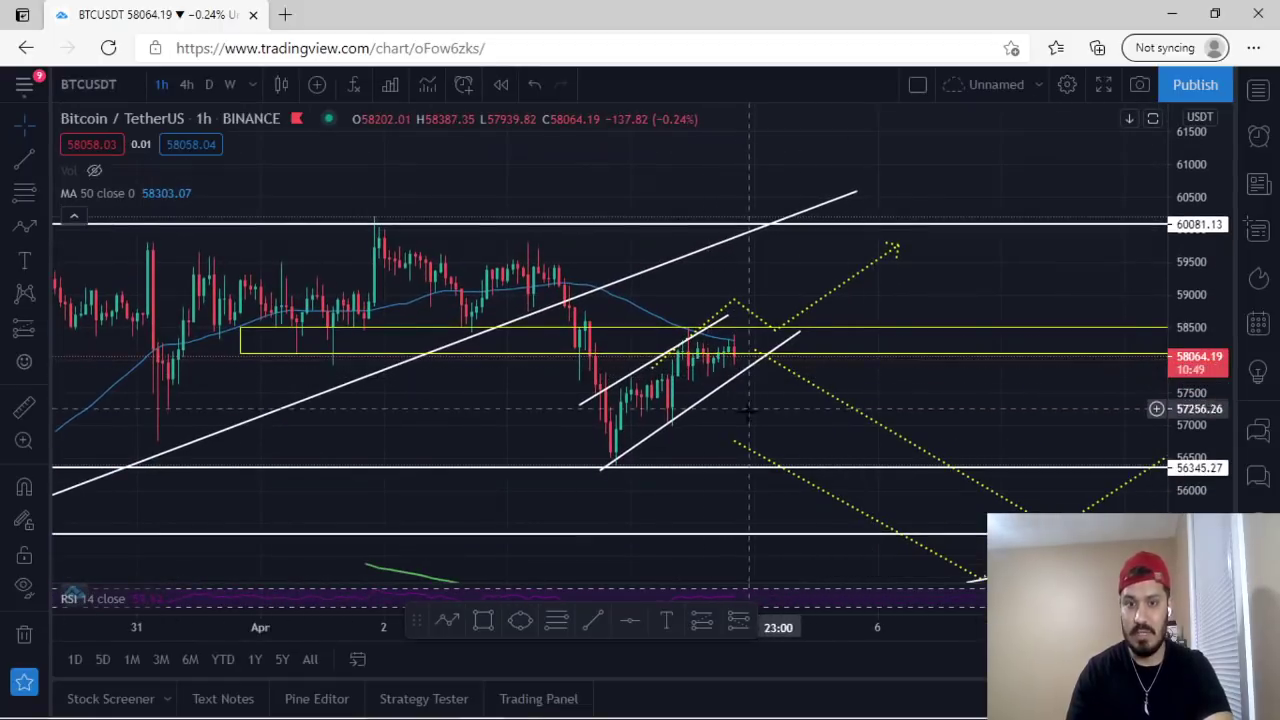
pyautogui.click(743, 332)
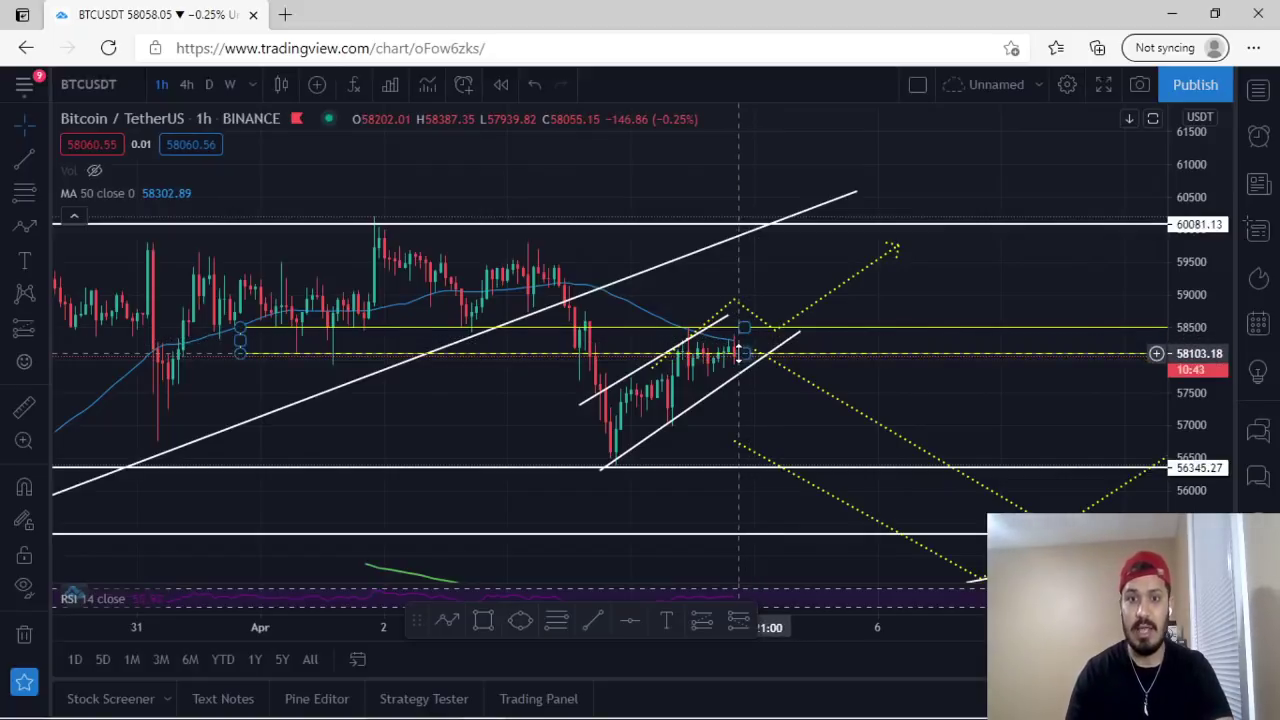
pyautogui.click(768, 334)
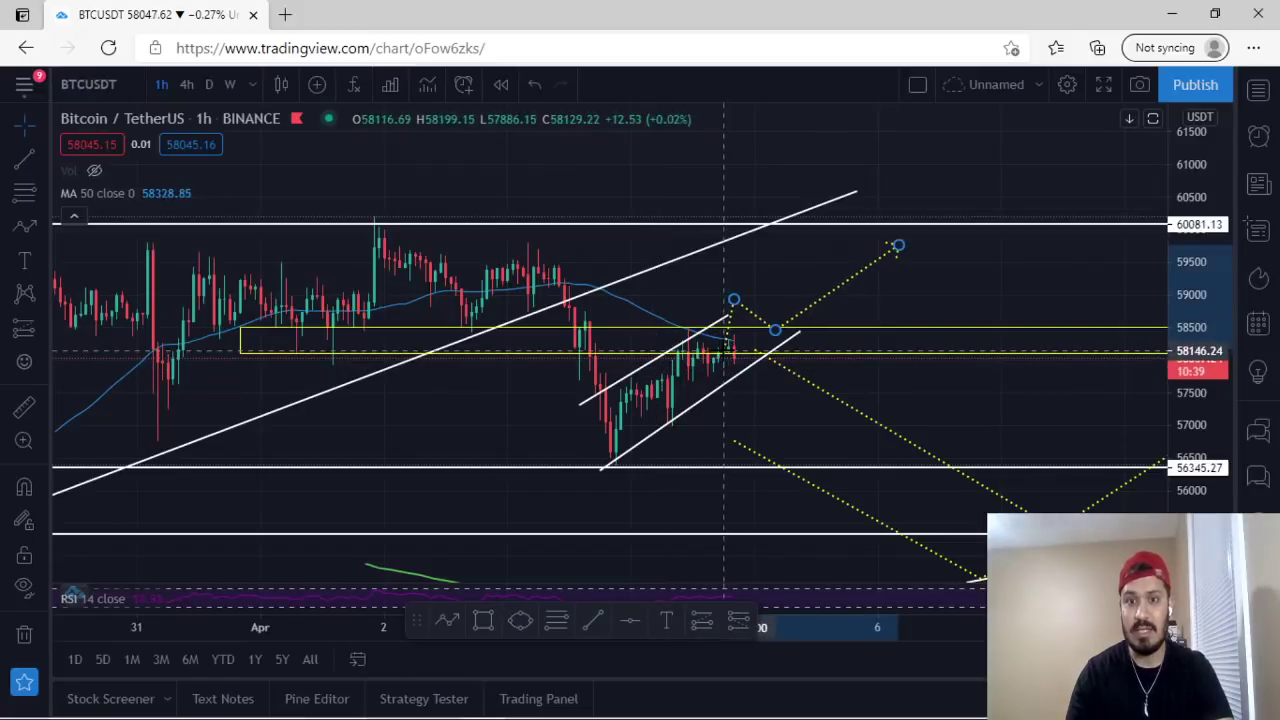
pyautogui.click(746, 315)
pyautogui.moveTo(735, 307); pyautogui.dragTo(750, 300)
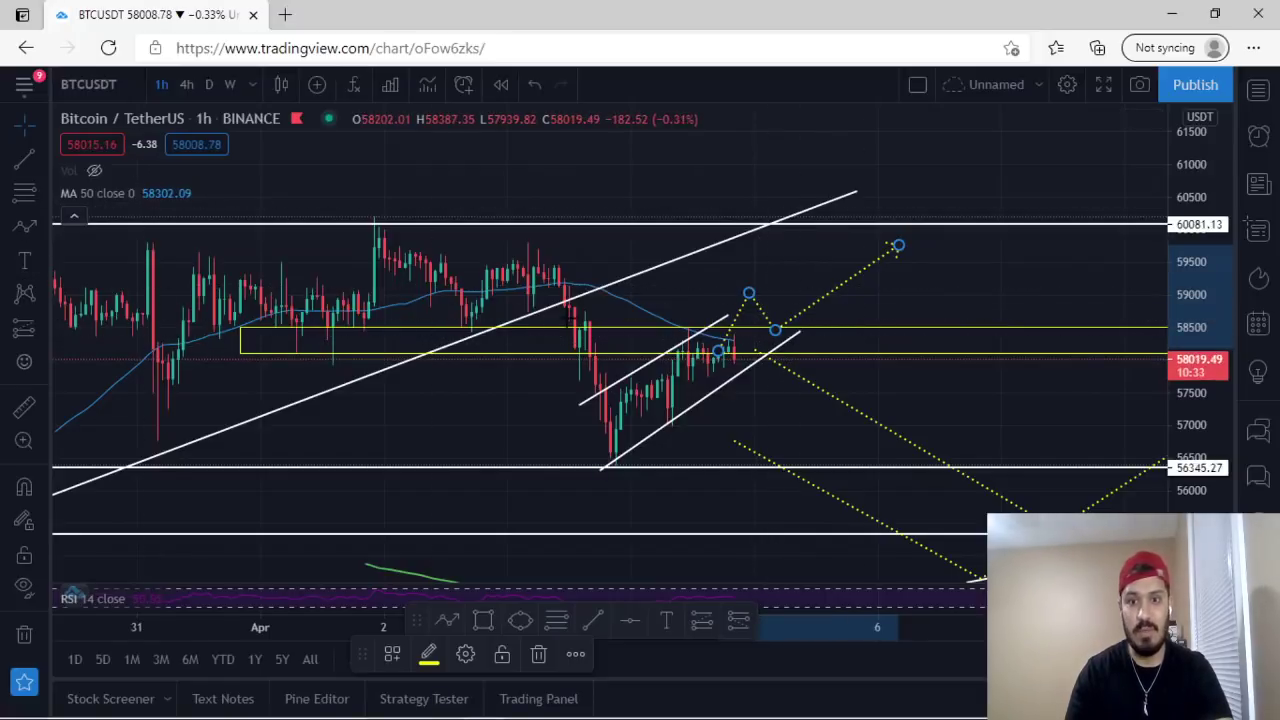
# Add the text label "a" beside the final leg of the upward projected path
pyautogui.click(24, 260)
pyautogui.click(857, 309)
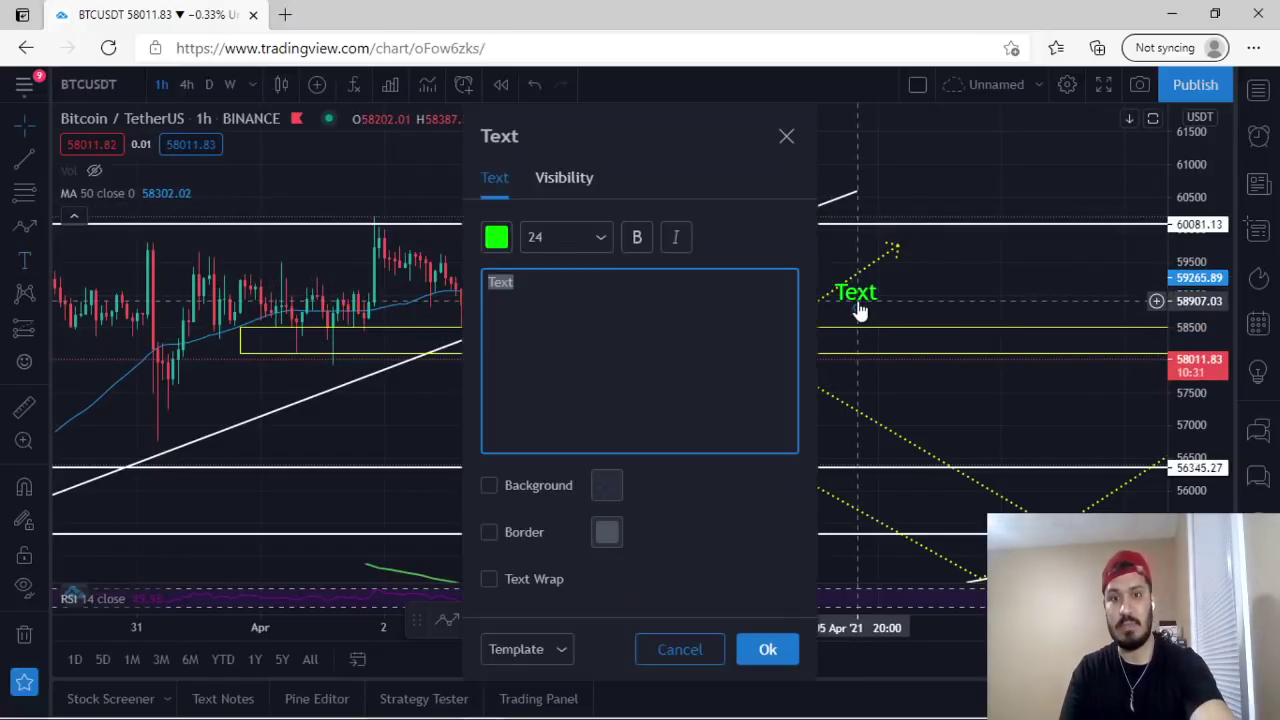
pyautogui.write('a')
pyautogui.click(767, 649)
pyautogui.scroll(-3, 1017, 386)
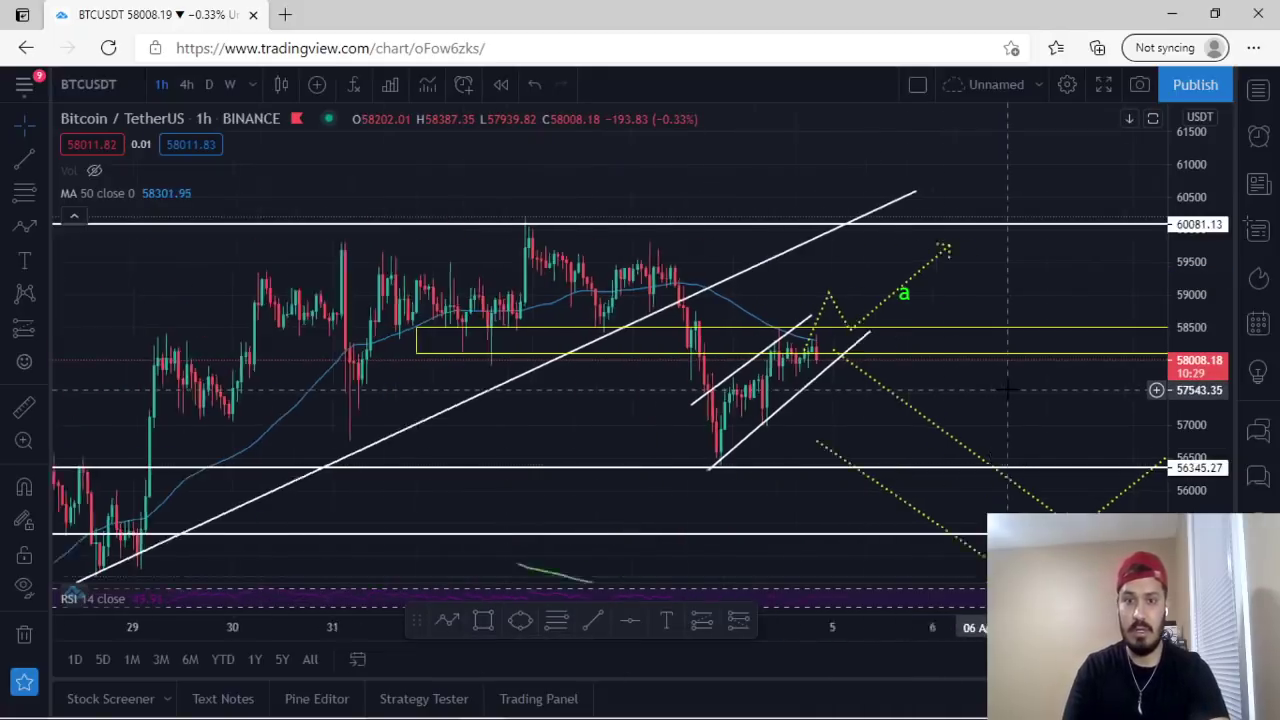
pyautogui.moveTo(1017, 386); pyautogui.dragTo(802, 357)
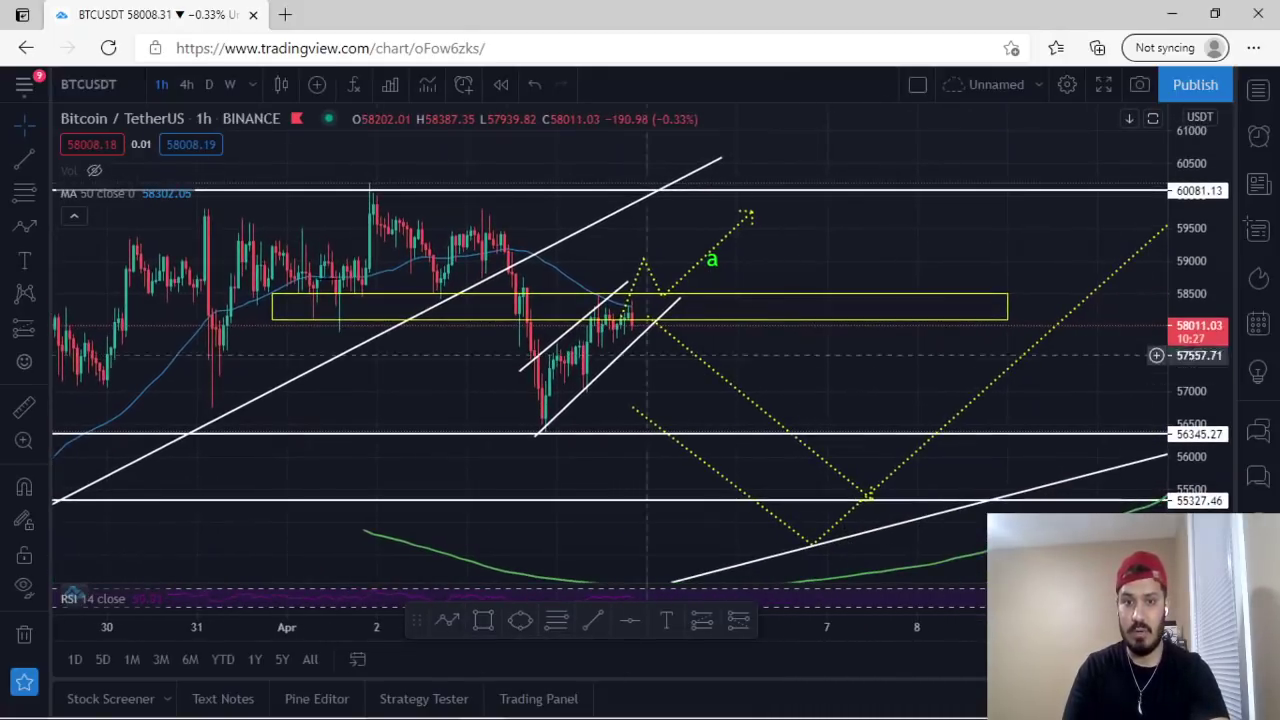
# Add the text label "b" beside the upper downward projected path
pyautogui.click(27, 263)
pyautogui.click(755, 408)
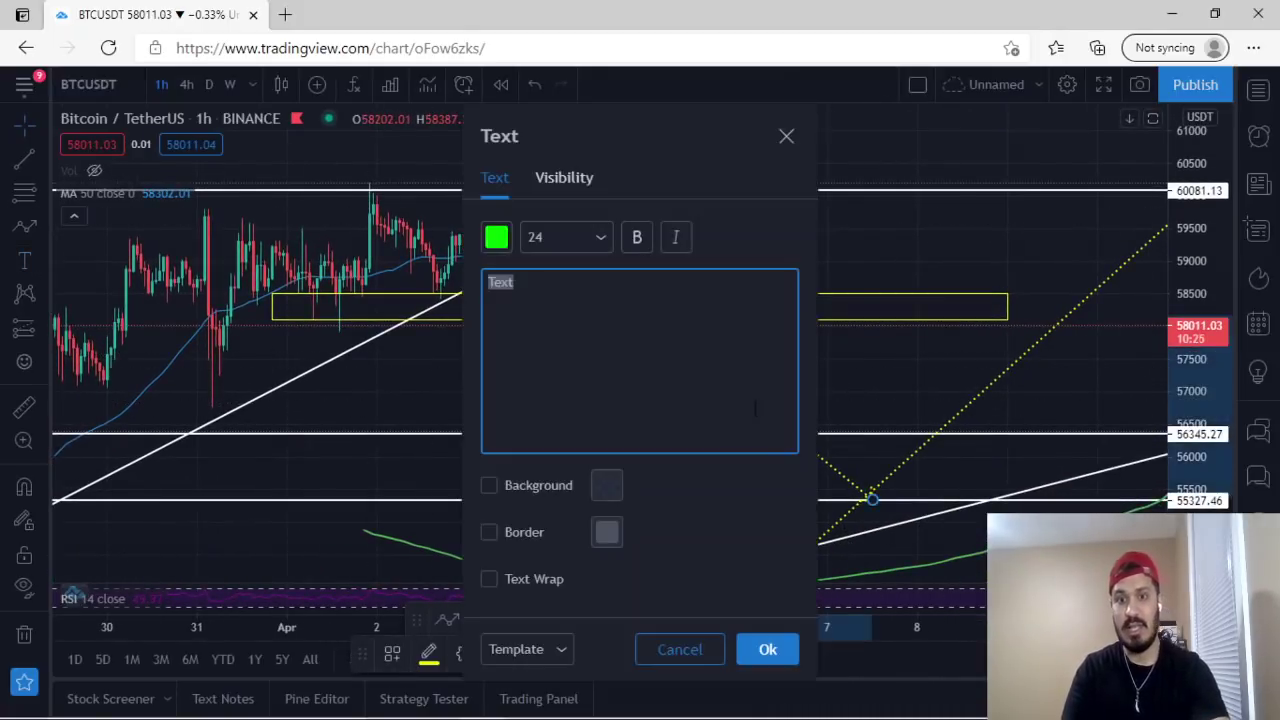
pyautogui.write('b')
pyautogui.click(770, 650)
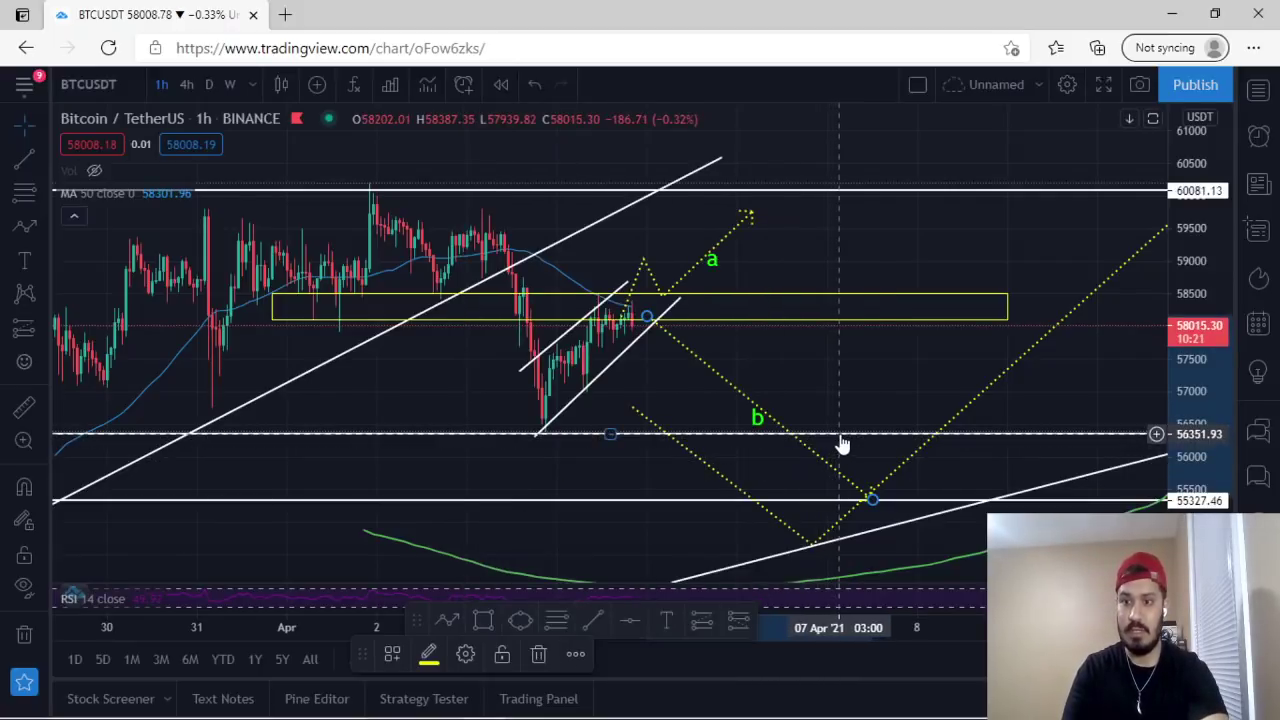
# Delete both existing downward projected paths, including the lower one's rebound leg, and keep the "b" label
pyautogui.scroll(-3, 847, 444)
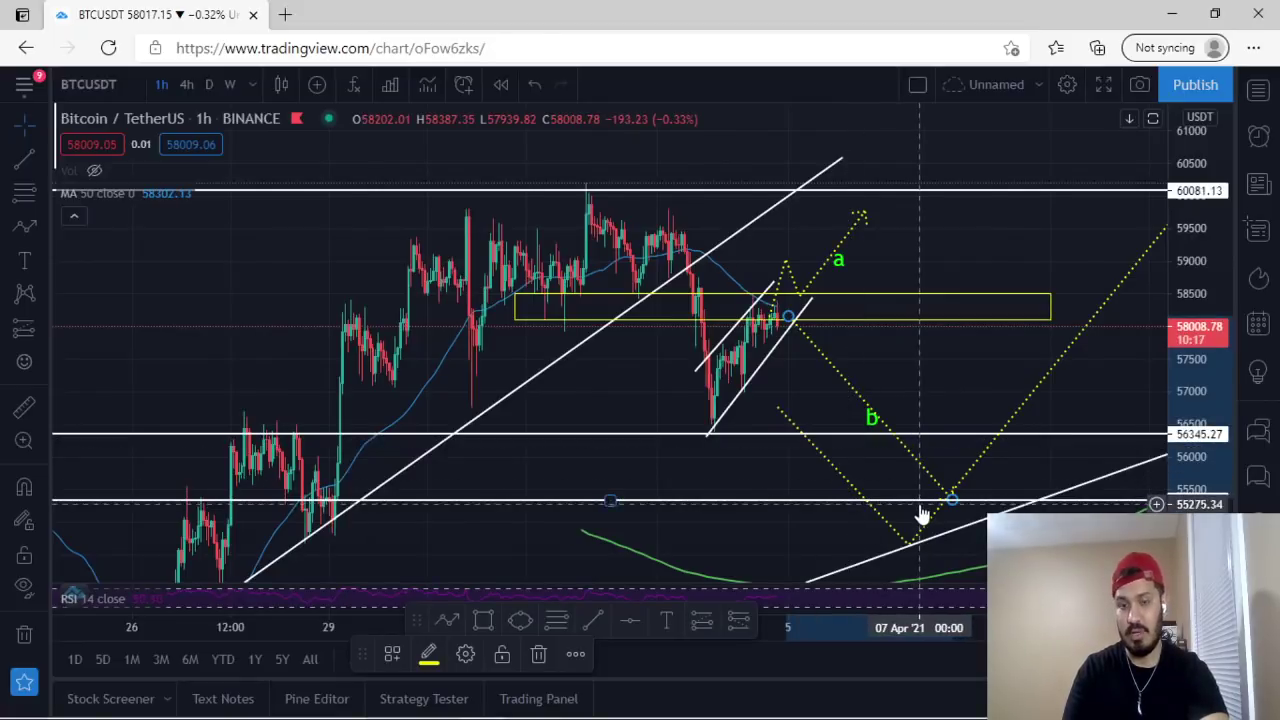
pyautogui.scroll(-2, 912, 495)
pyautogui.moveTo(908, 486); pyautogui.dragTo(784, 440)
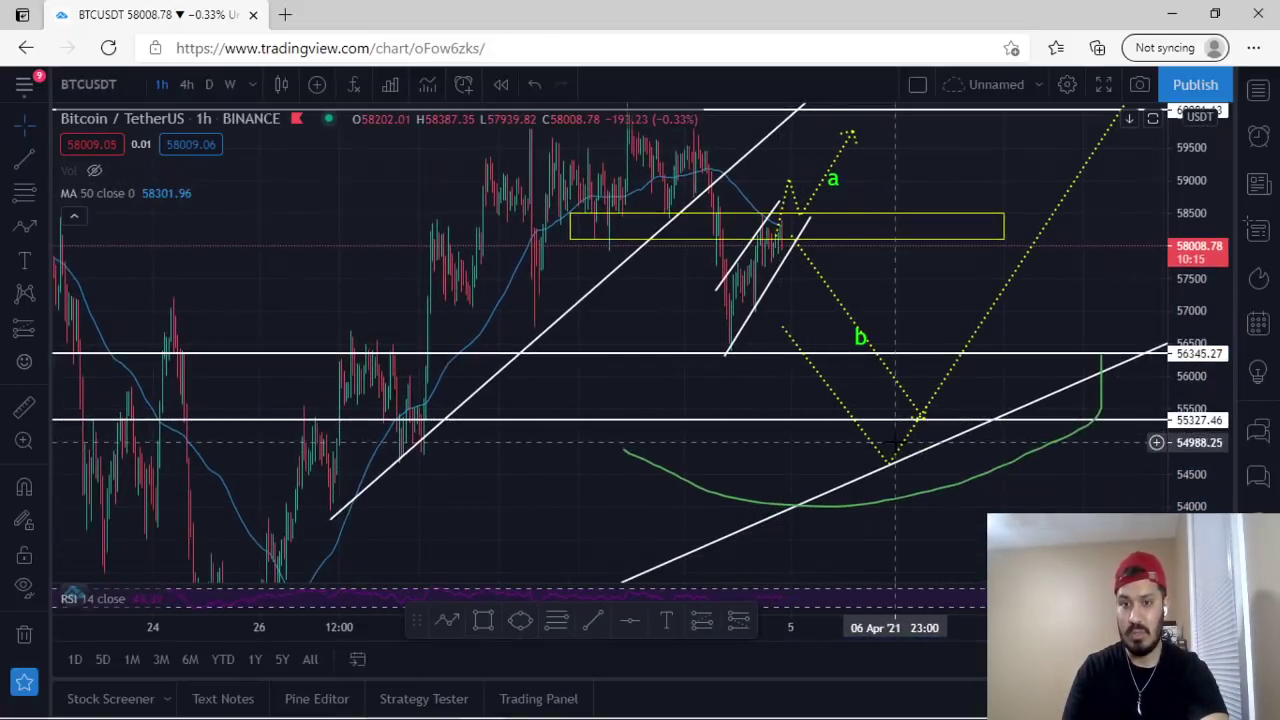
pyautogui.moveTo(774, 390); pyautogui.dragTo(526, 524)
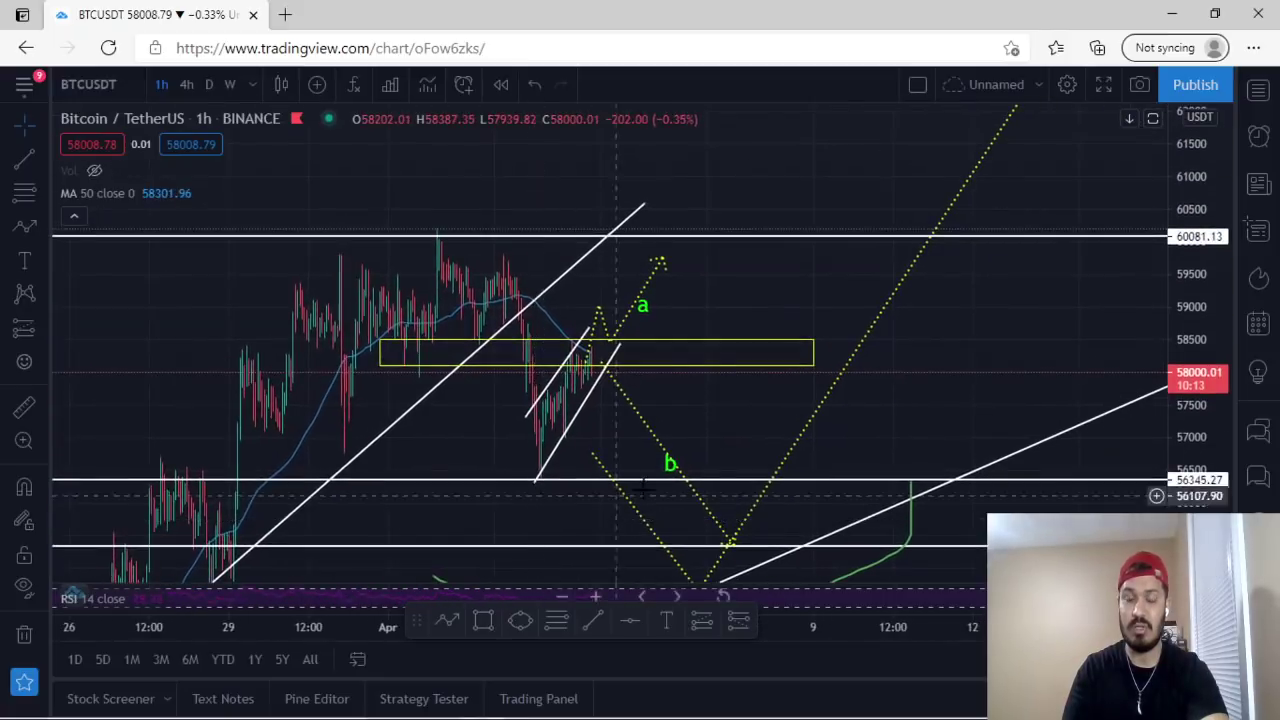
pyautogui.scroll(-3, 818, 512)
pyautogui.moveTo(843, 440); pyautogui.dragTo(784, 386)
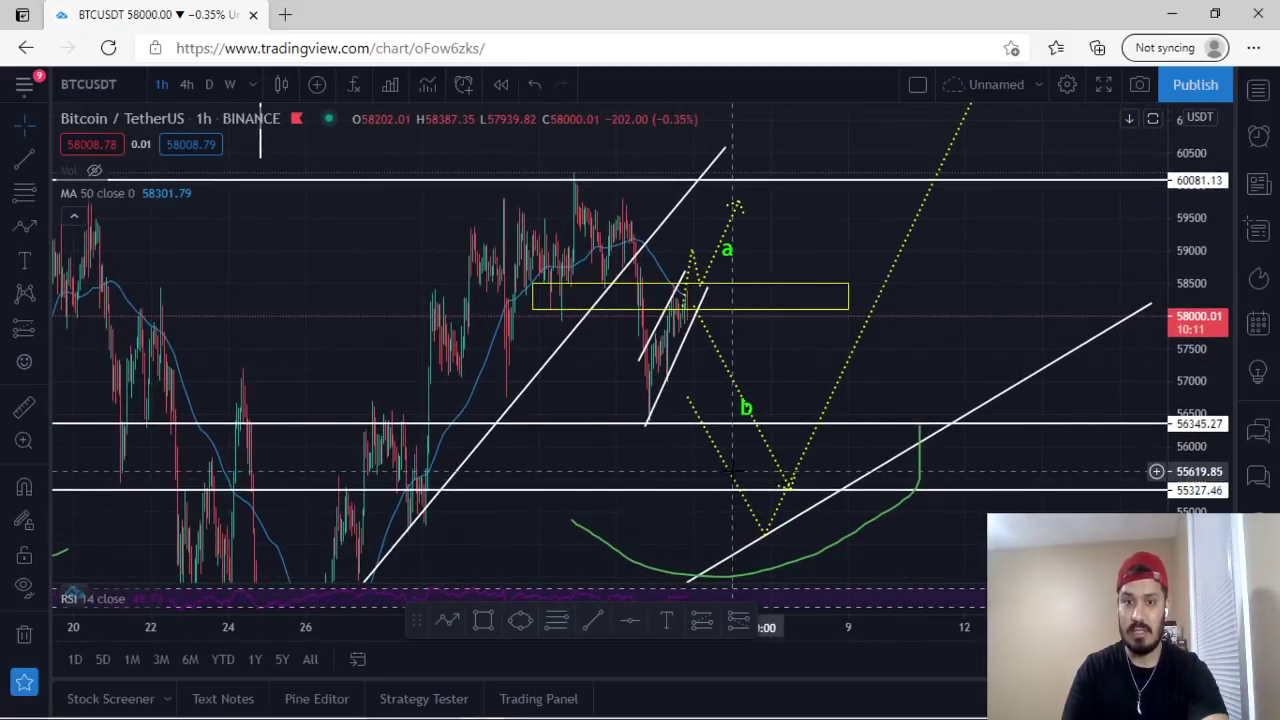
pyautogui.click(733, 470)
pyautogui.click(576, 660)
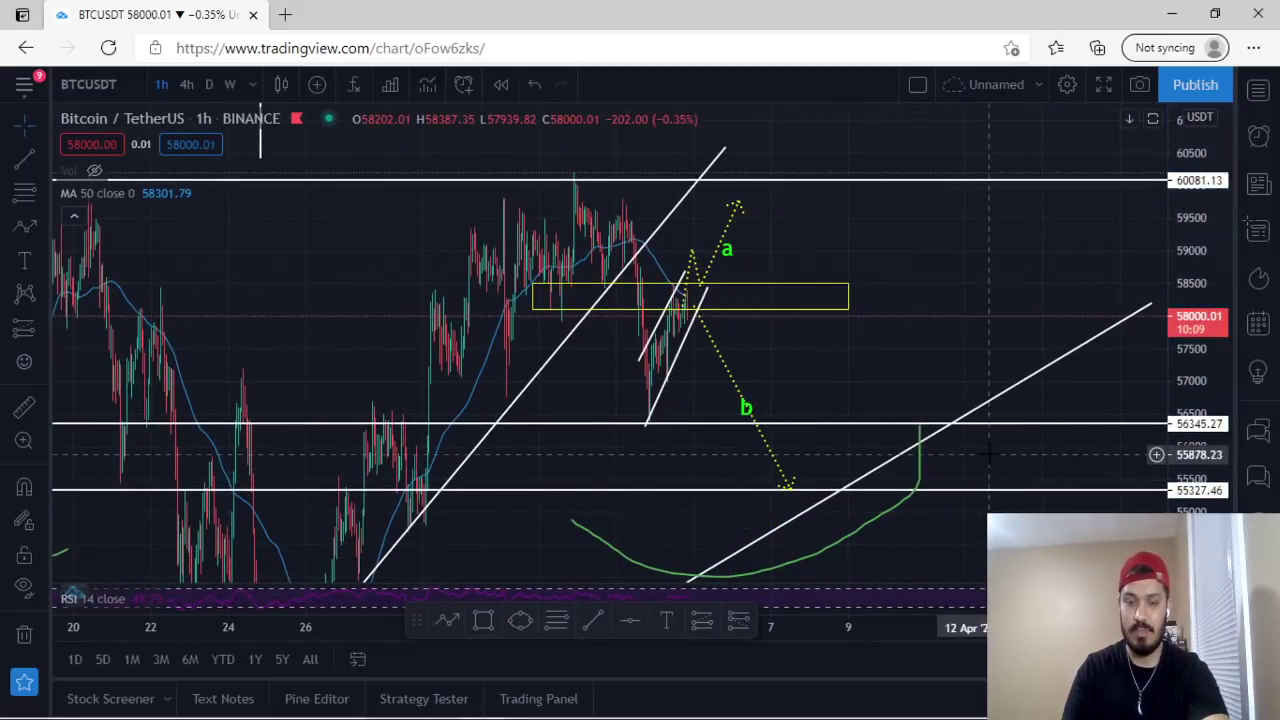
pyautogui.moveTo(976, 491); pyautogui.dragTo(938, 476)
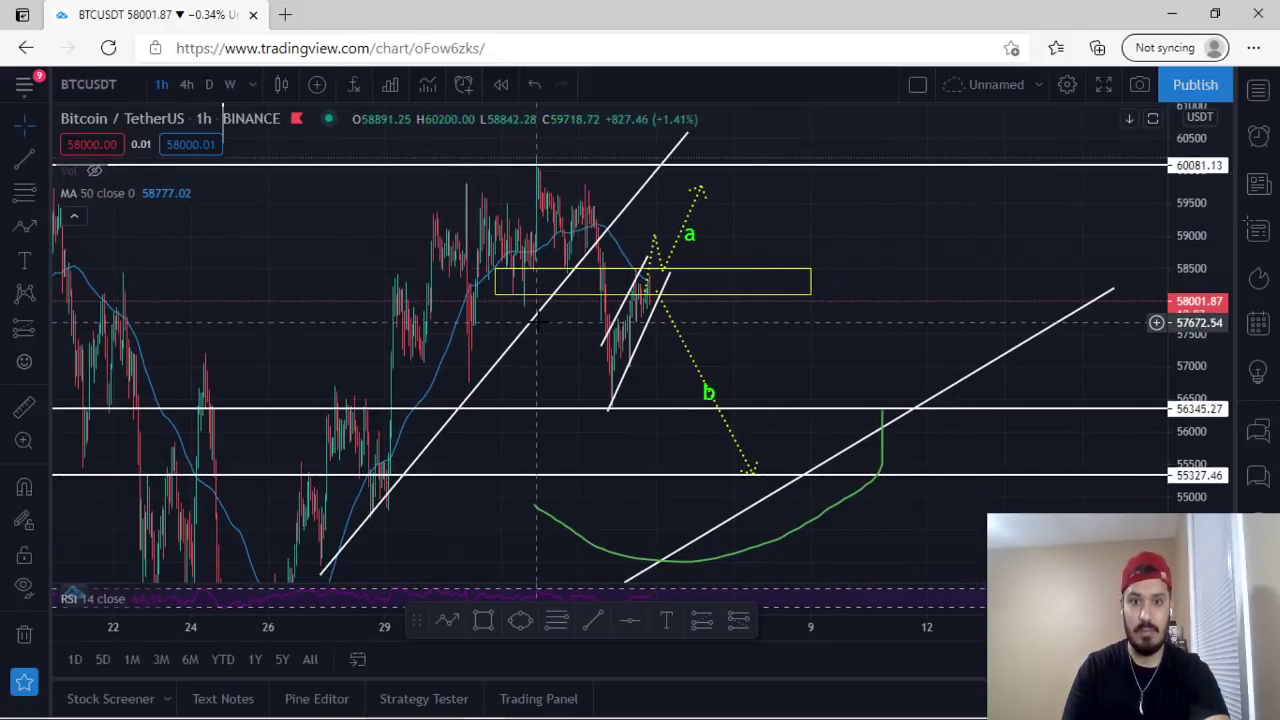
pyautogui.click(695, 367)
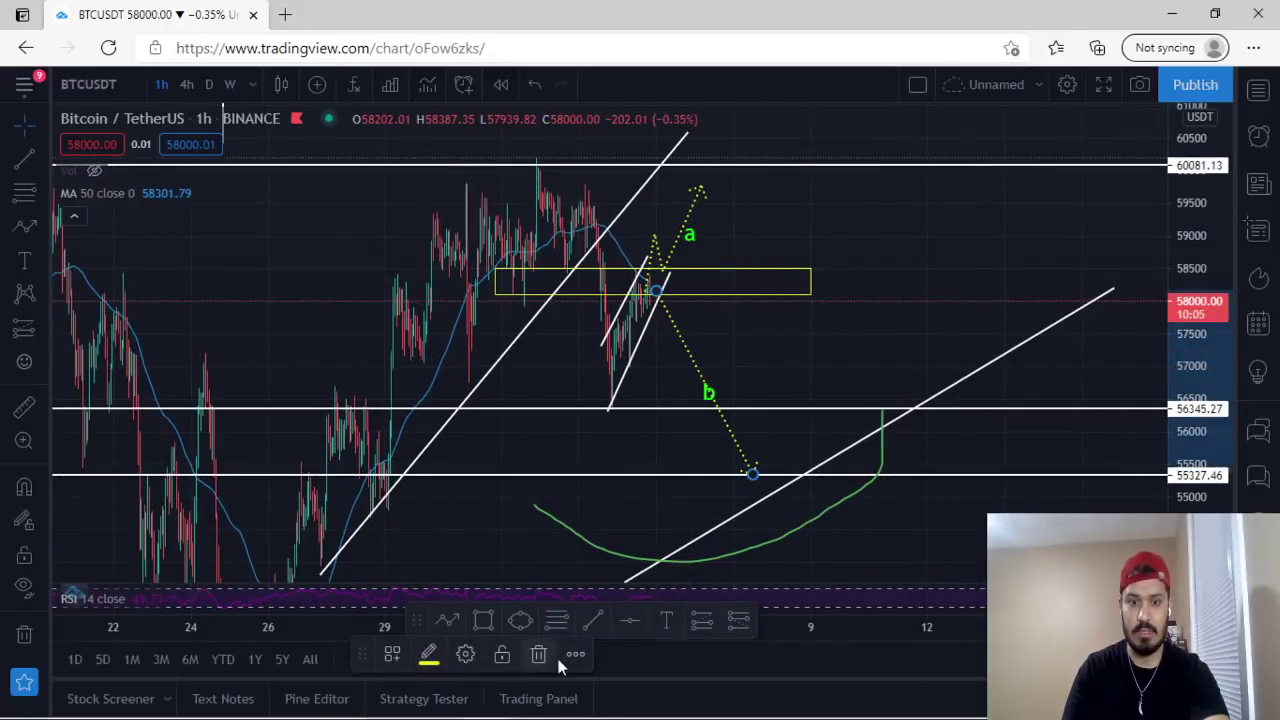
pyautogui.click(578, 659)
# Draw a projected path by label "b" from about 57,750 down to about 55,400, ending with a rebound to about 58,650
pyautogui.click(40, 232)
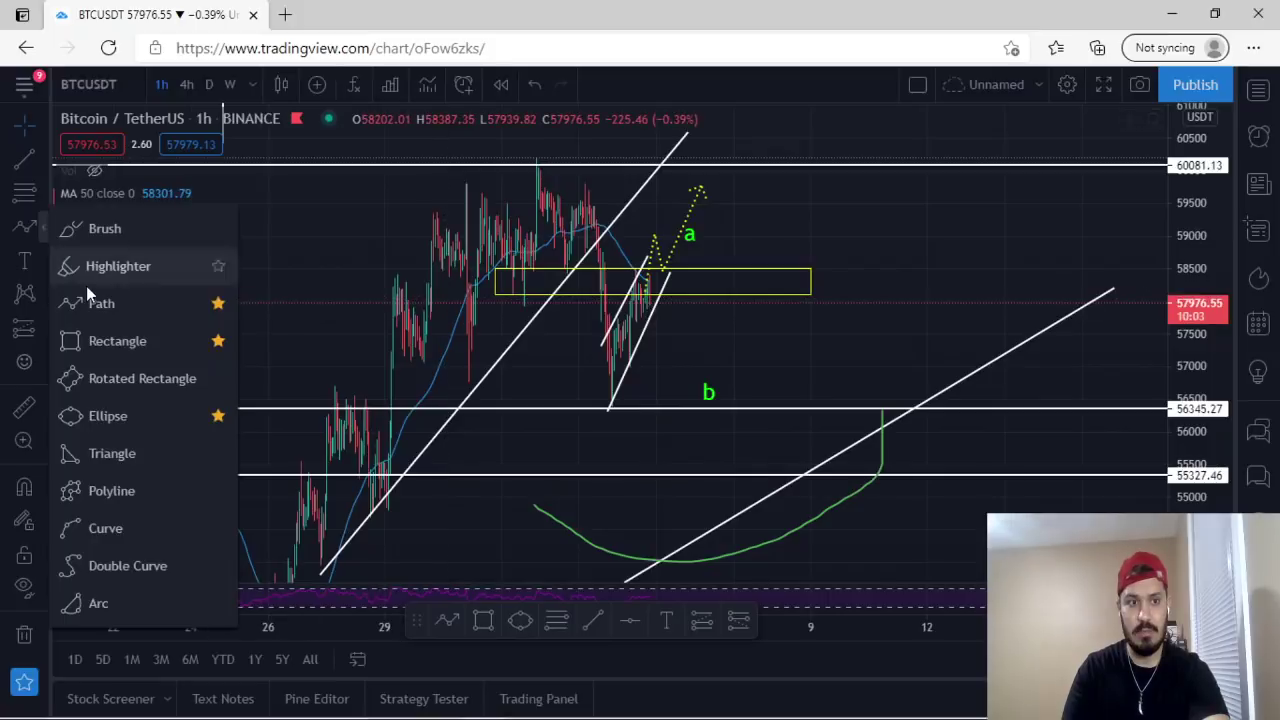
pyautogui.click(86, 290)
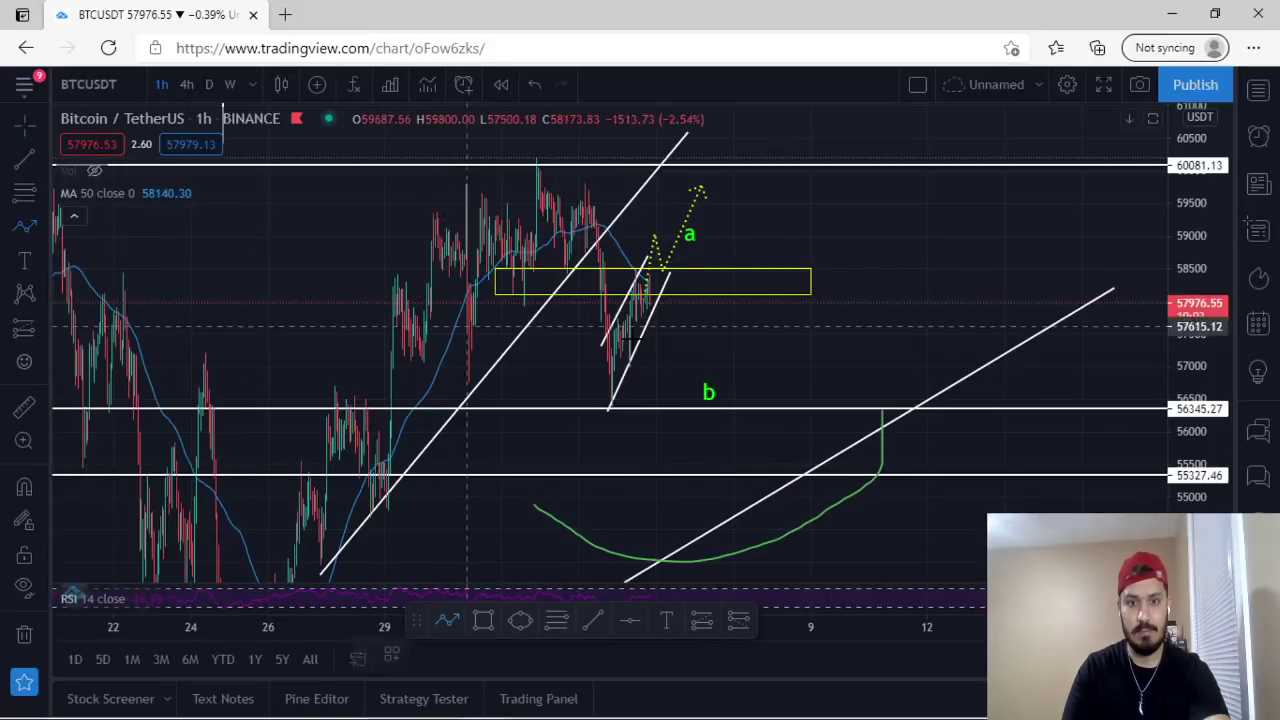
pyautogui.click(732, 468)
pyautogui.doubleClick(918, 258)
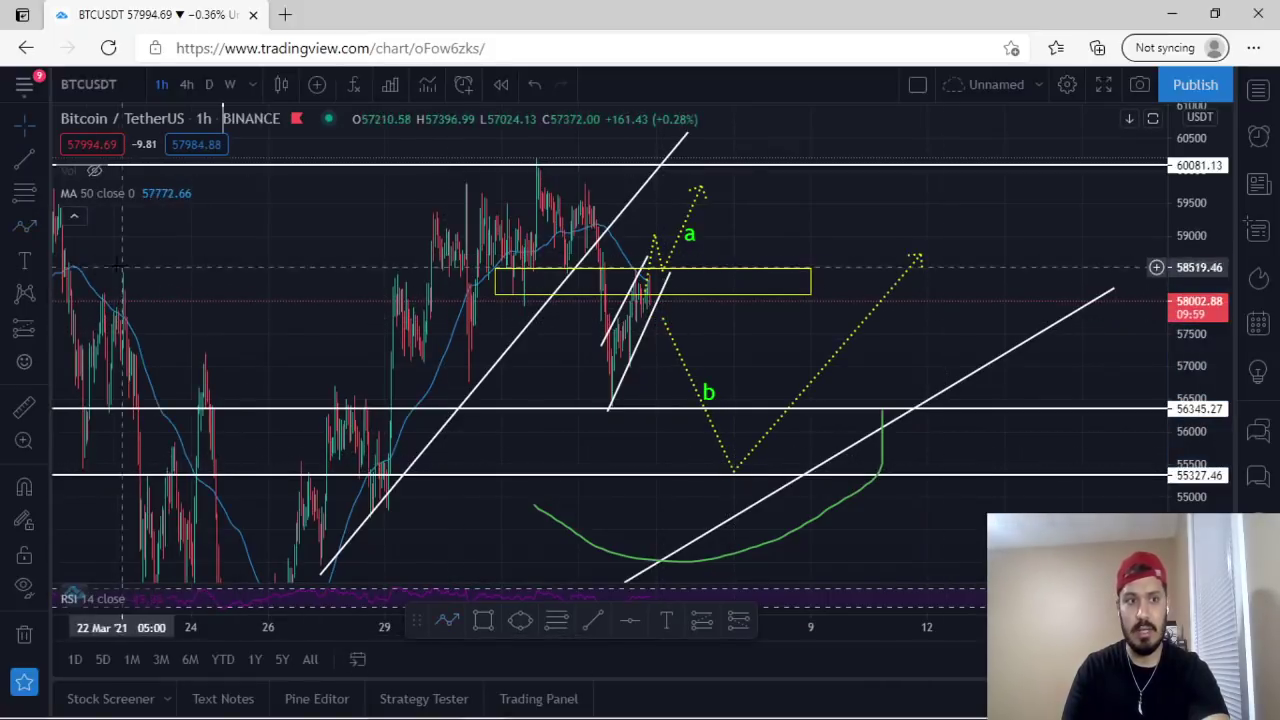
# Draw a second downward projected path from about 57,200 to about 54,000 and dismiss the advertisement
pyautogui.click(27, 228)
pyautogui.click(651, 350)
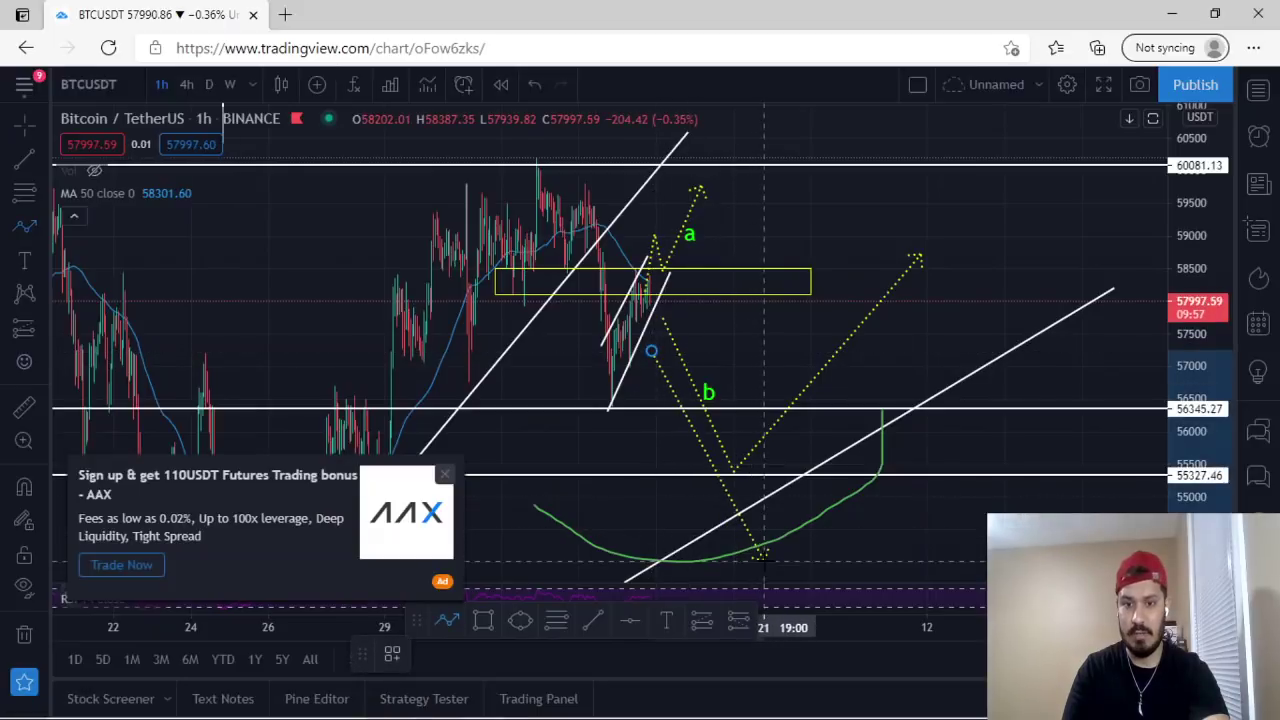
pyautogui.doubleClick(763, 565)
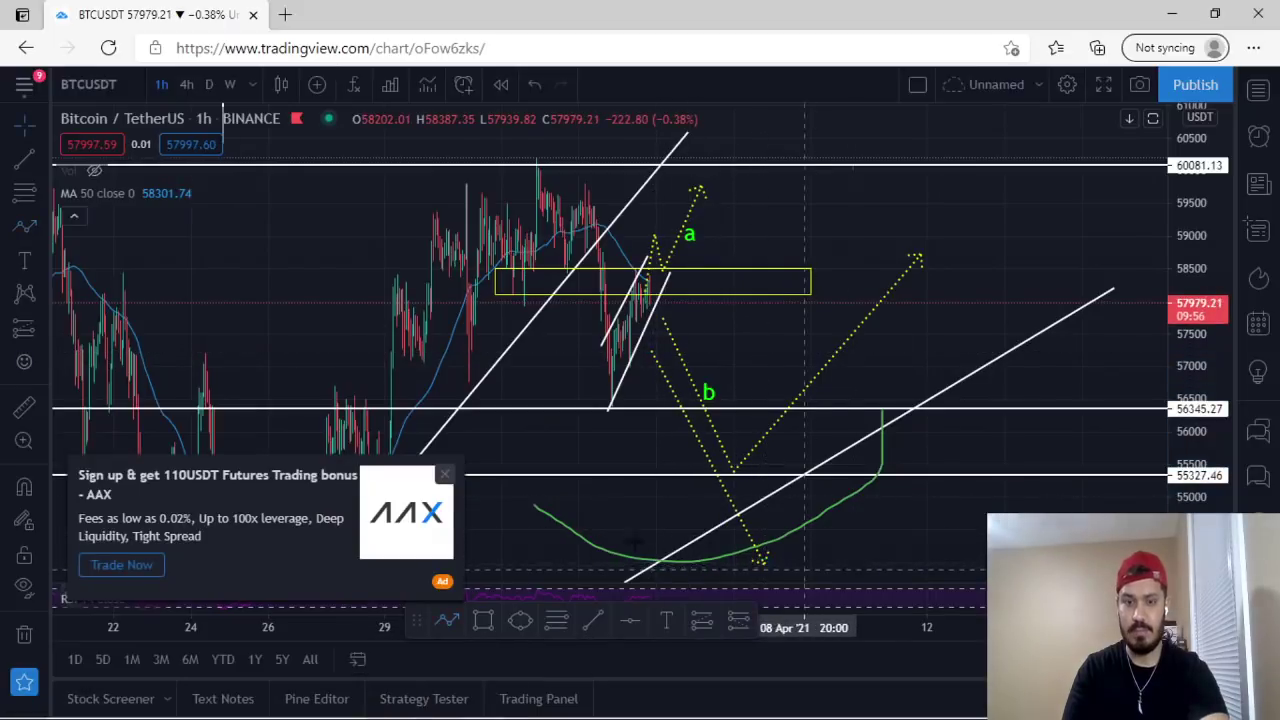
pyautogui.click(446, 476)
# Review the 1-hour projections, switch the chart to the weekly timeframe and examine the recent candles around the key levels
pyautogui.moveTo(896, 372); pyautogui.dragTo(762, 382)
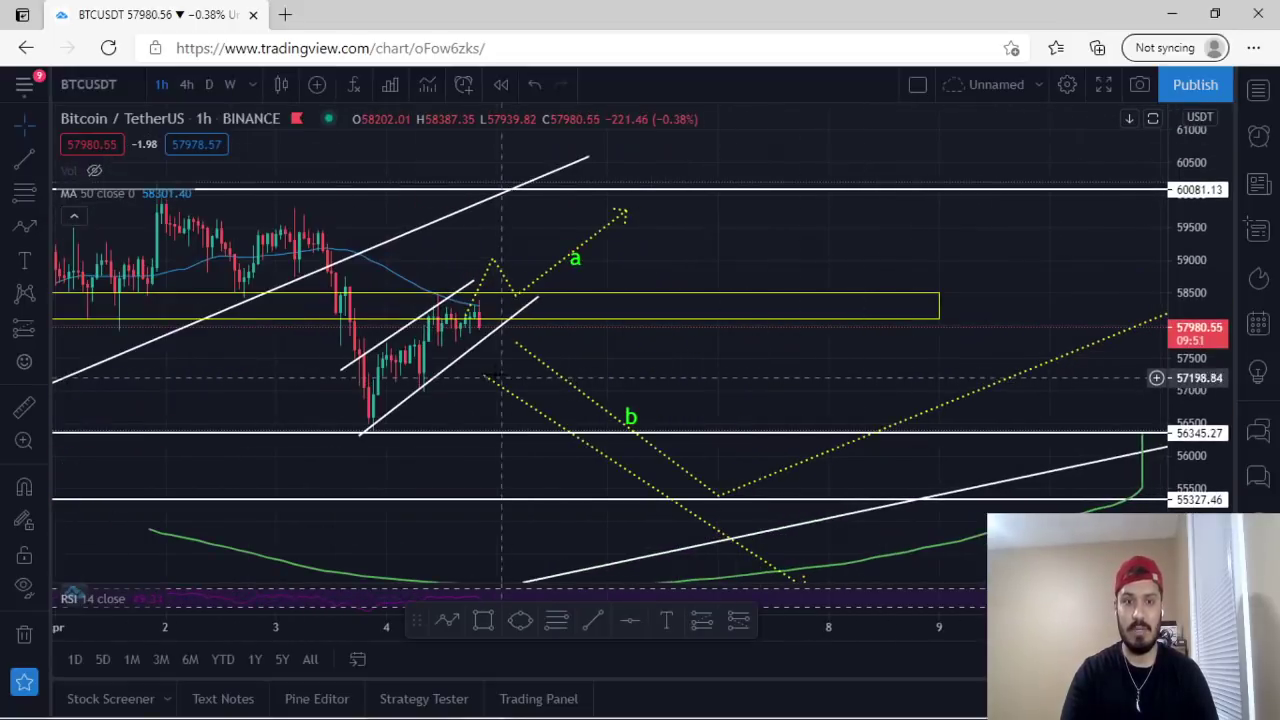
pyautogui.moveTo(540, 374); pyautogui.dragTo(676, 388)
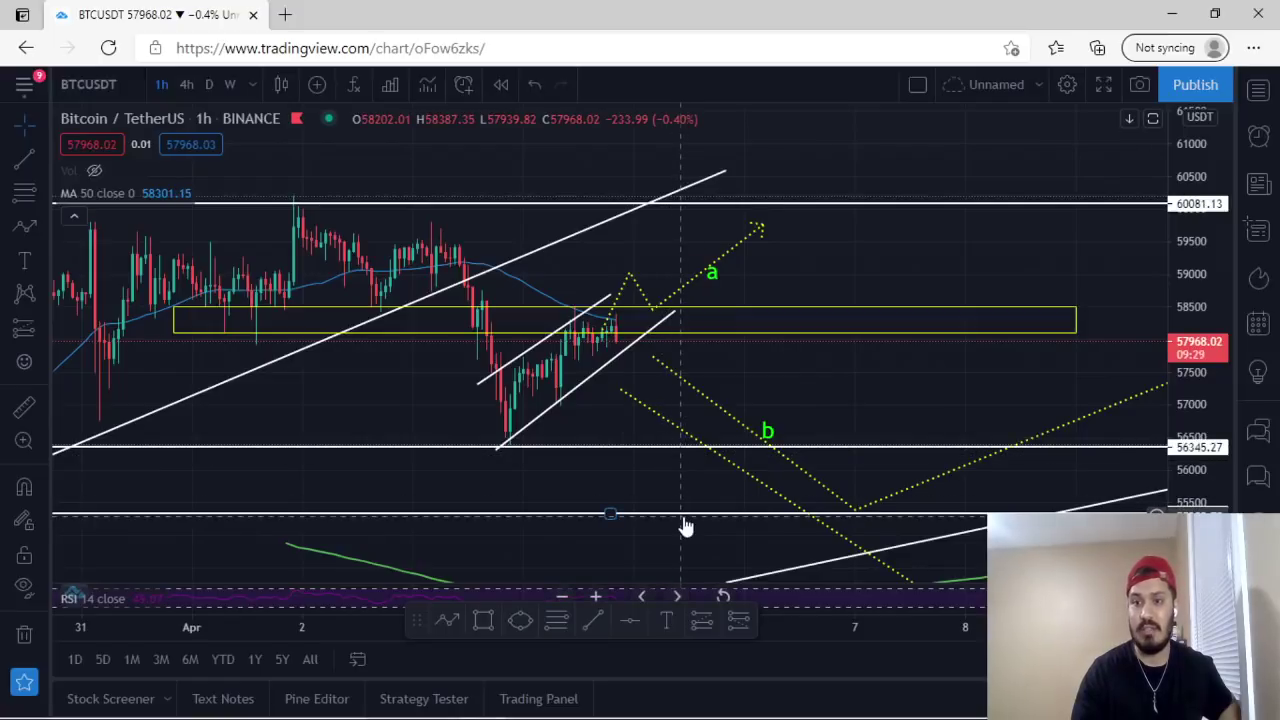
pyautogui.scroll(-8, 686, 522)
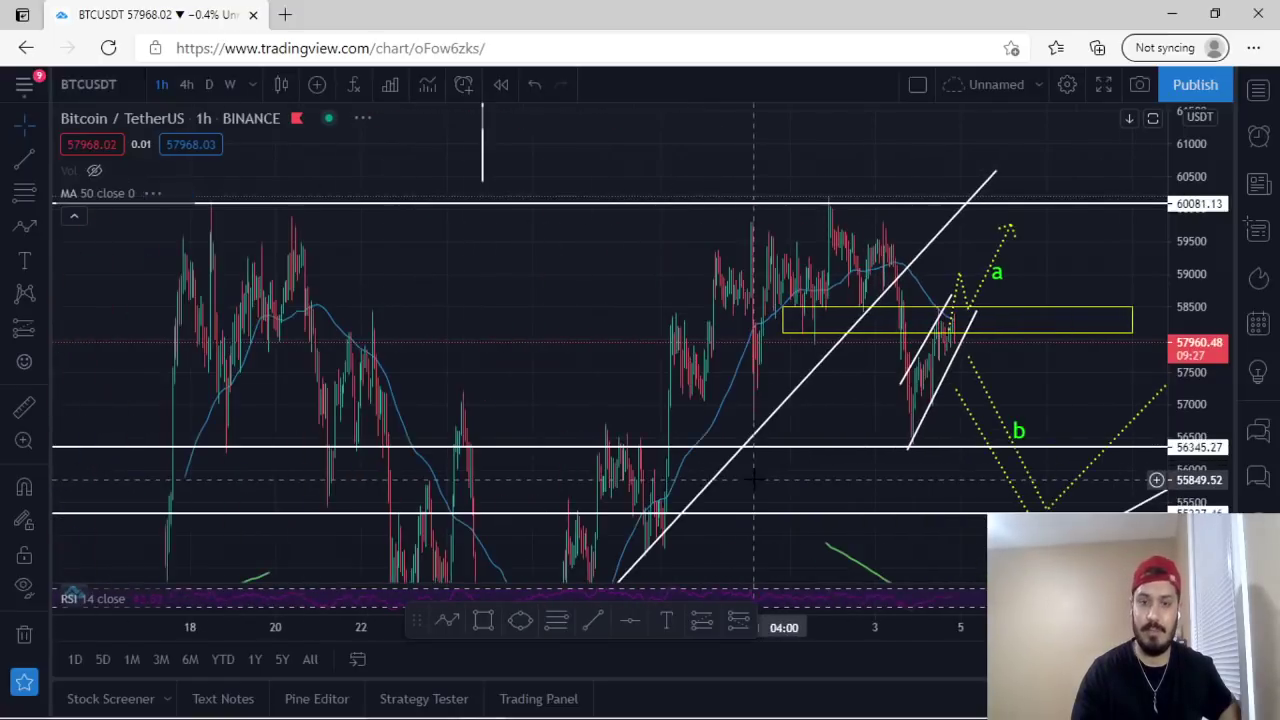
pyautogui.click(229, 84)
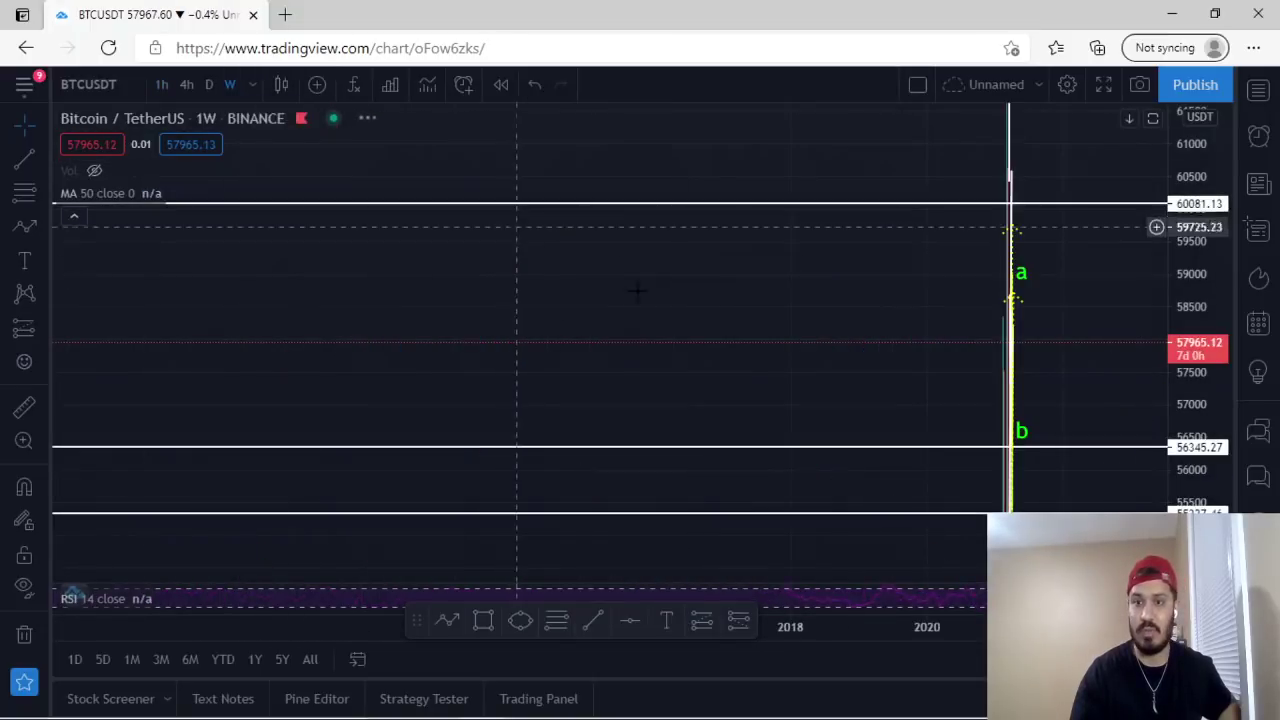
pyautogui.scroll(10, 700, 330)
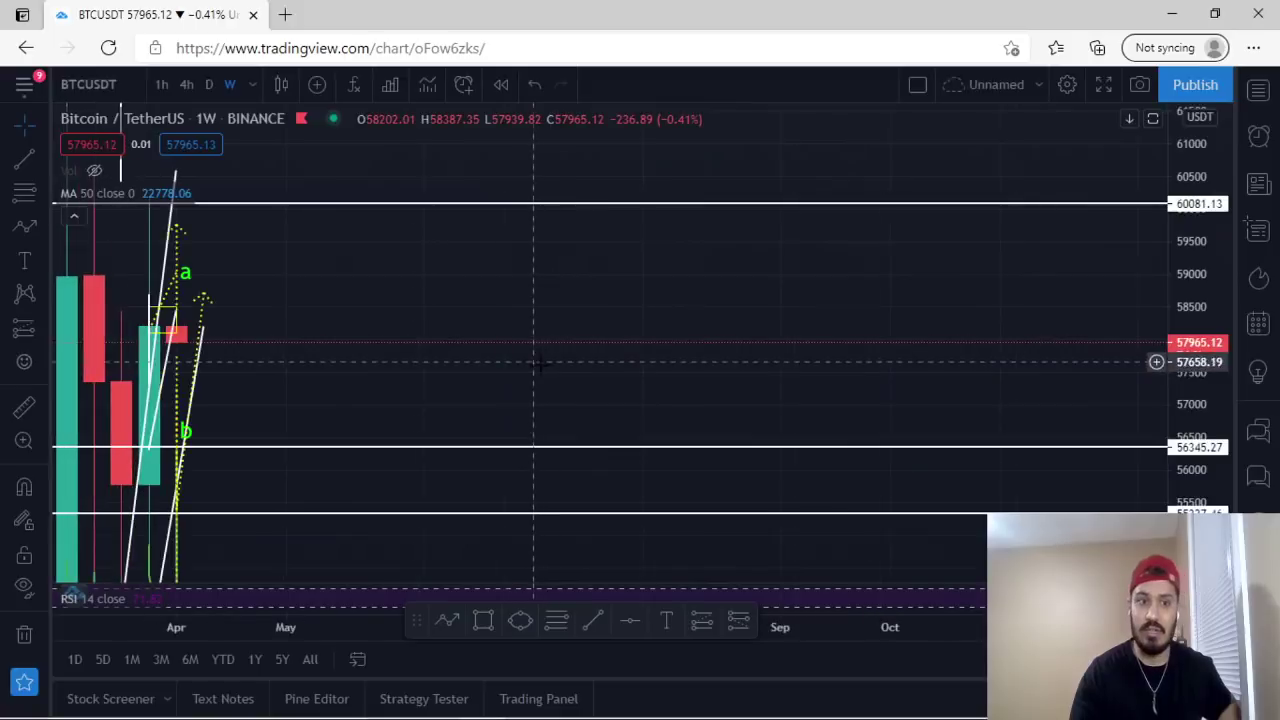
pyautogui.scroll(4, 540, 364)
pyautogui.moveTo(510, 357); pyautogui.dragTo(860, 334)
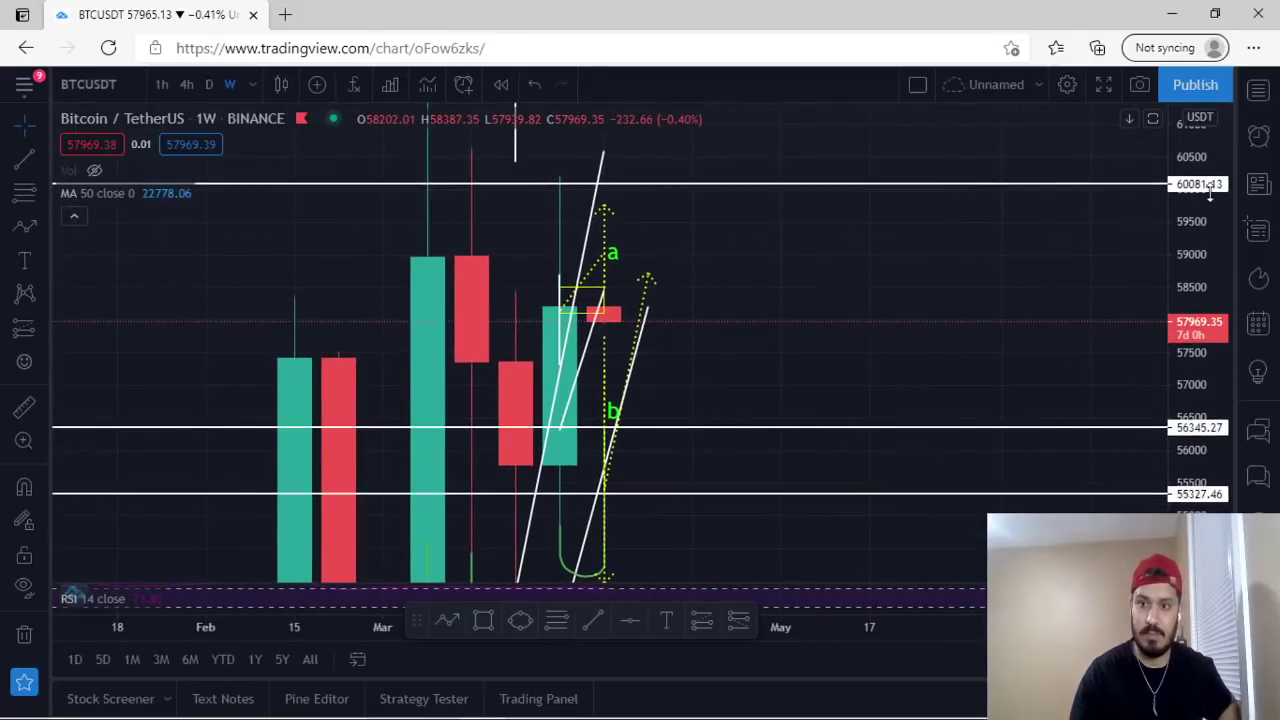
pyautogui.moveTo(1210, 193); pyautogui.dragTo(1237, 450)
pyautogui.moveTo(709, 476); pyautogui.dragTo(805, 391)
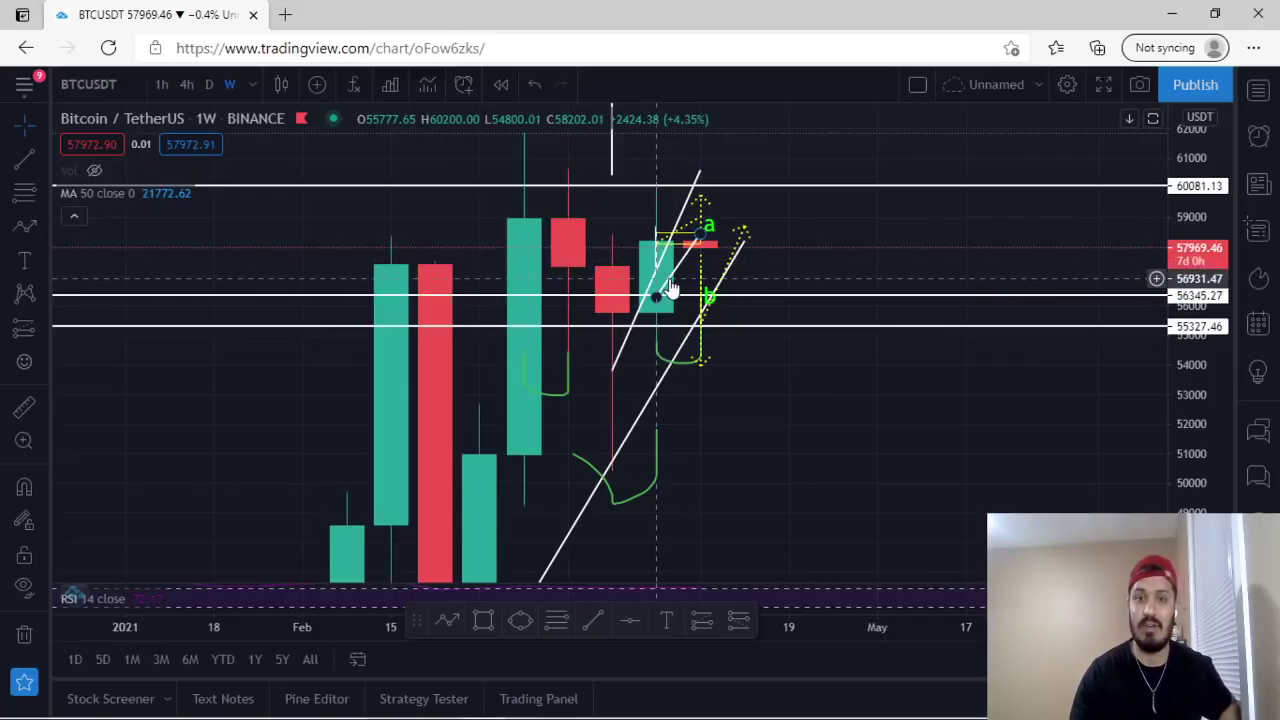
# Switch the chart to the daily timeframe and examine the brushed arcs, the yellow zone and the projected paths
pyautogui.click(208, 84)
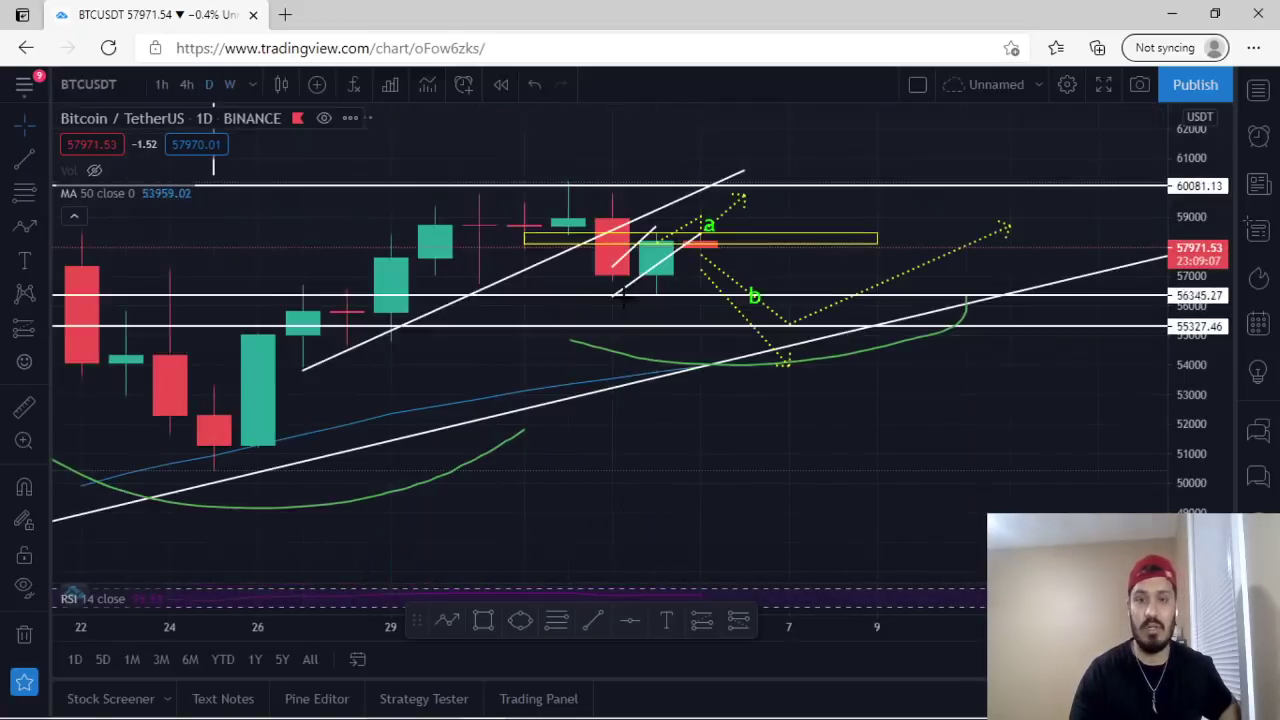
pyautogui.moveTo(826, 374); pyautogui.dragTo(1022, 357)
pyautogui.moveTo(1198, 426); pyautogui.dragTo(1198, 238)
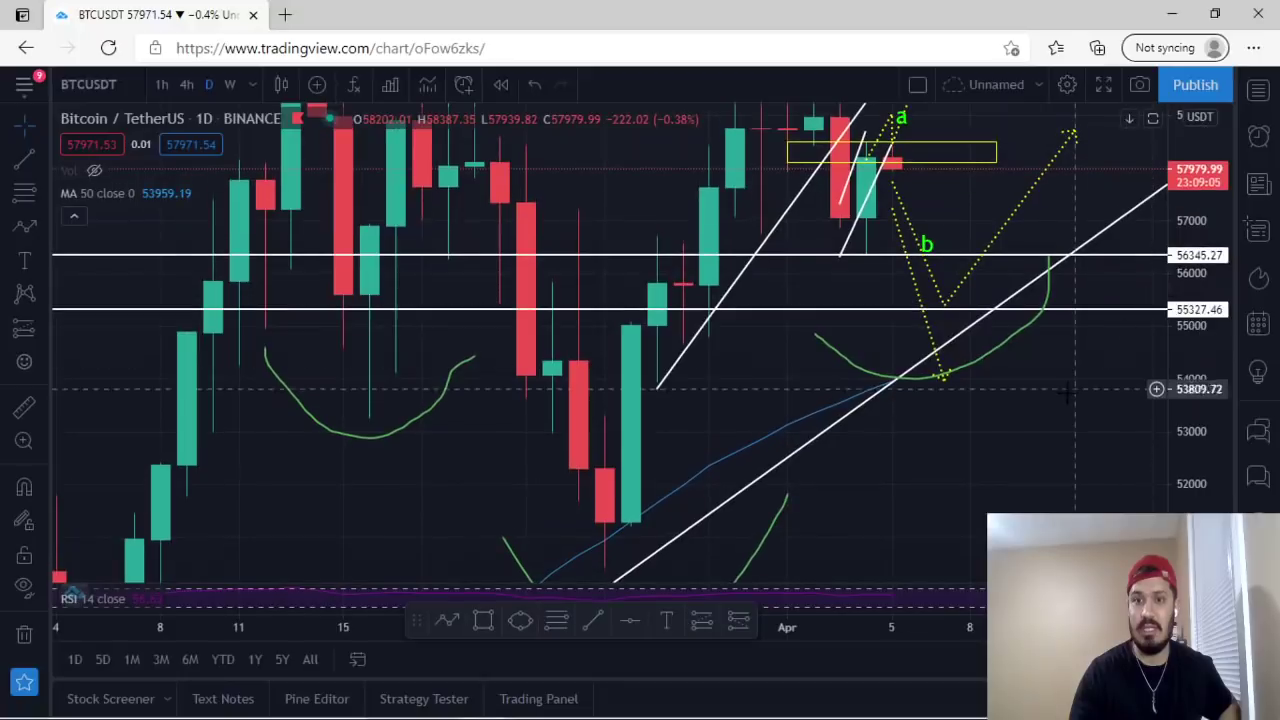
pyautogui.moveTo(1075, 392); pyautogui.dragTo(1062, 507)
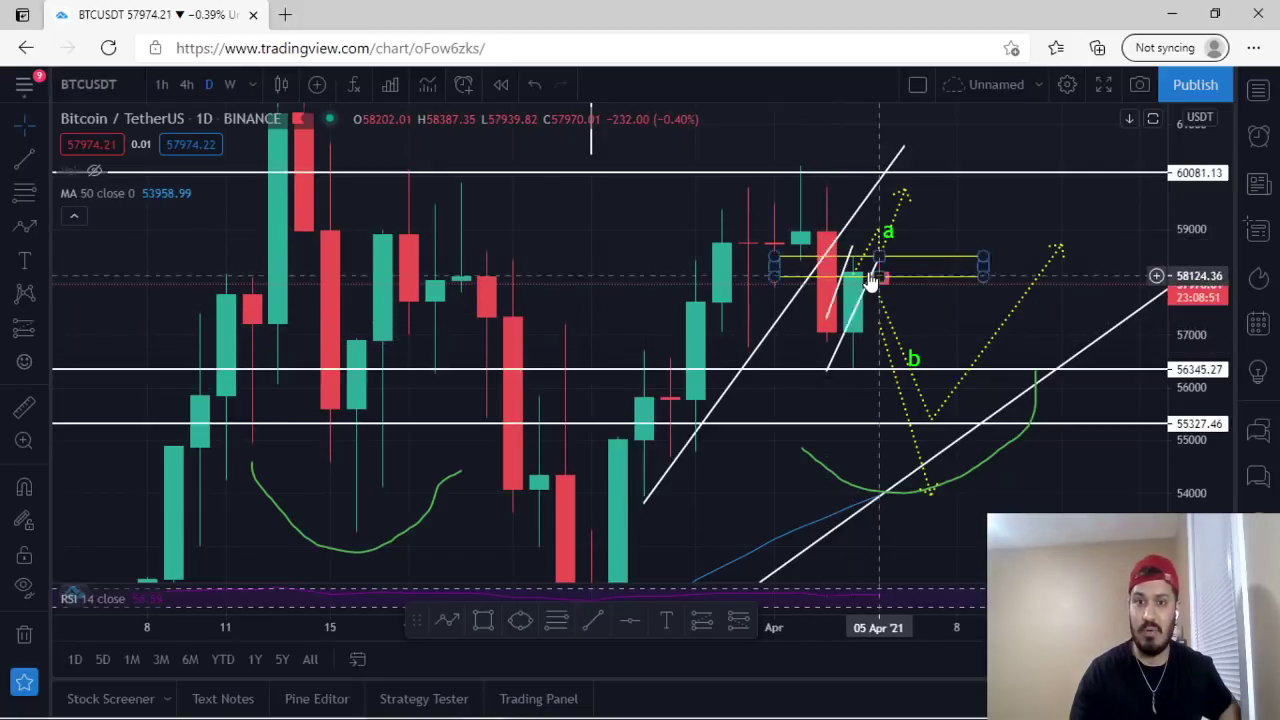
# Switch the chart to the 4-hour timeframe and examine the short rising channel and projected paths "a" and "b"
pyautogui.click(186, 84)
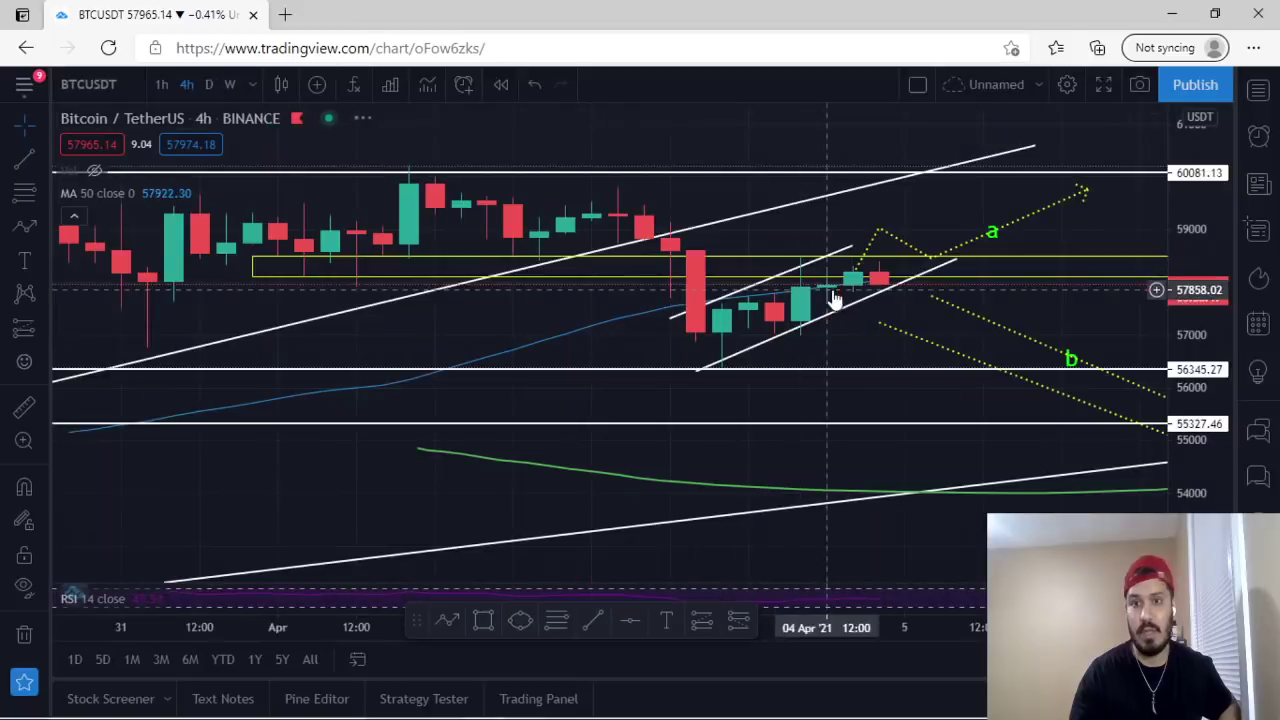
pyautogui.scroll(-3, 900, 305)
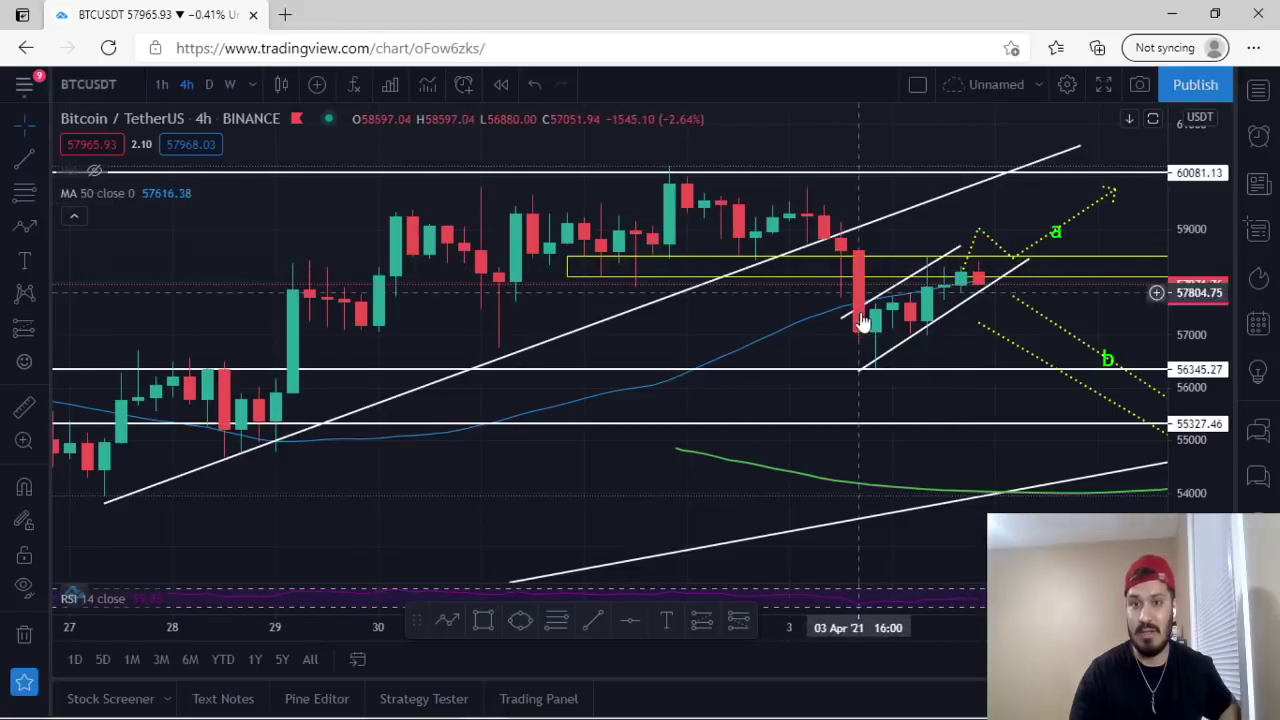
pyautogui.moveTo(978, 352); pyautogui.dragTo(822, 330)
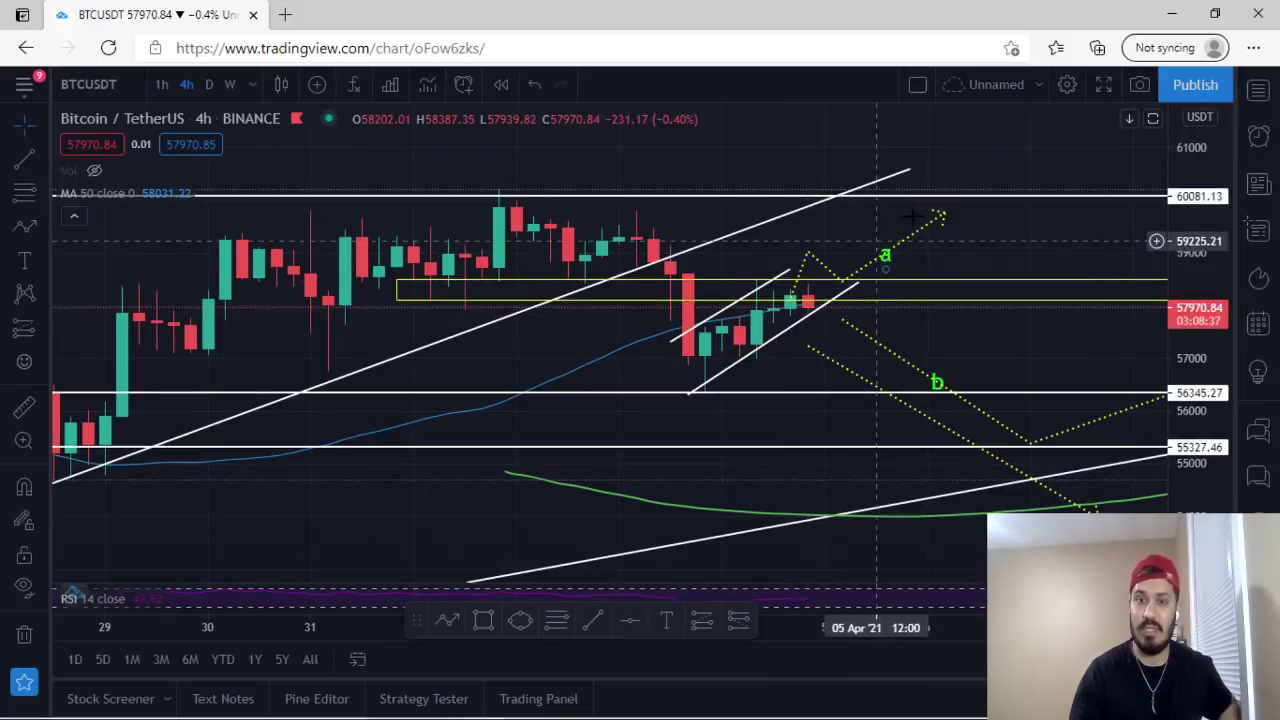
pyautogui.moveTo(915, 230); pyautogui.dragTo(1106, 365)
pyautogui.scroll(-1, 1106, 365)
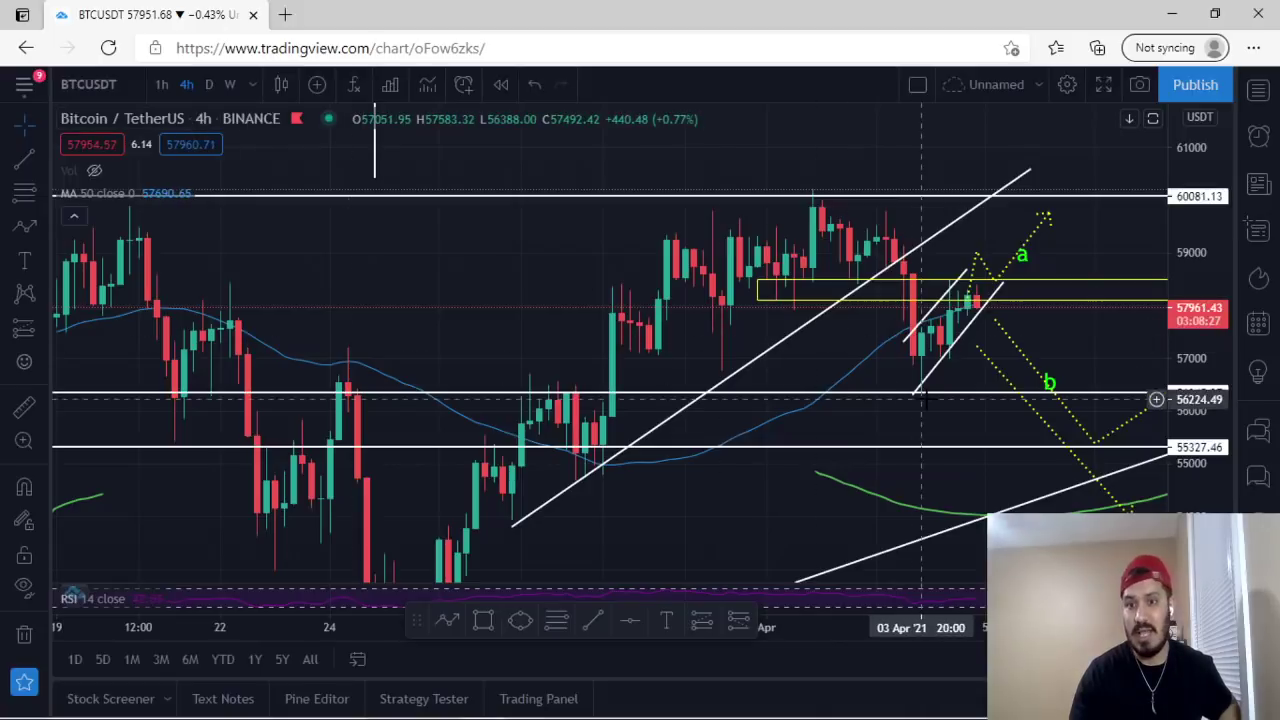
# On the daily timeframe, measure the potential move from about 55,600 up to about 70,000
pyautogui.click(211, 84)
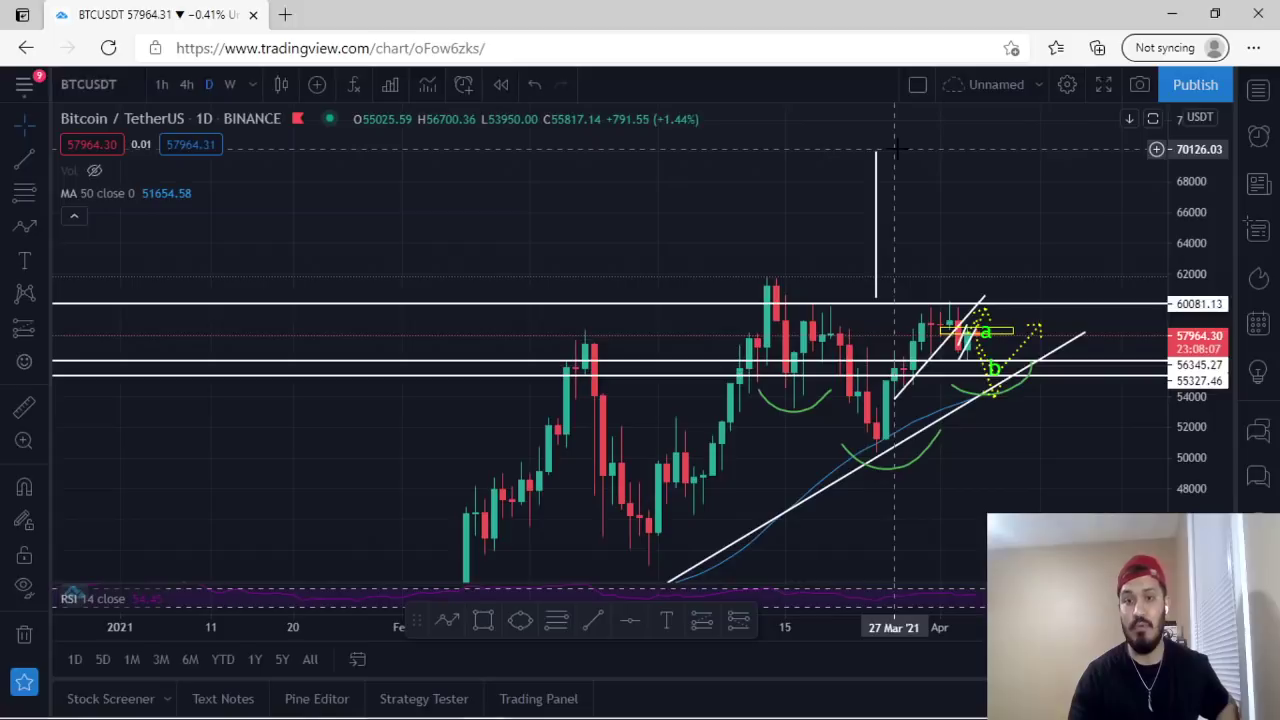
pyautogui.click(24, 406)
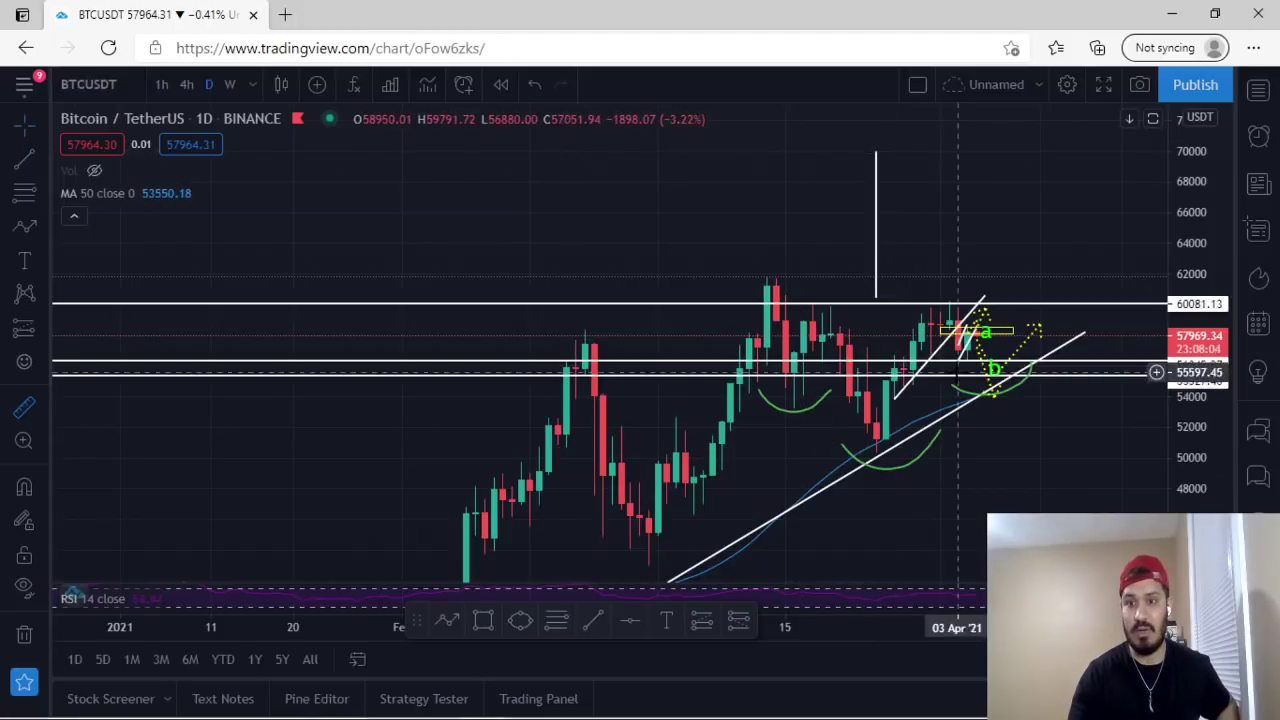
pyautogui.click(1003, 372)
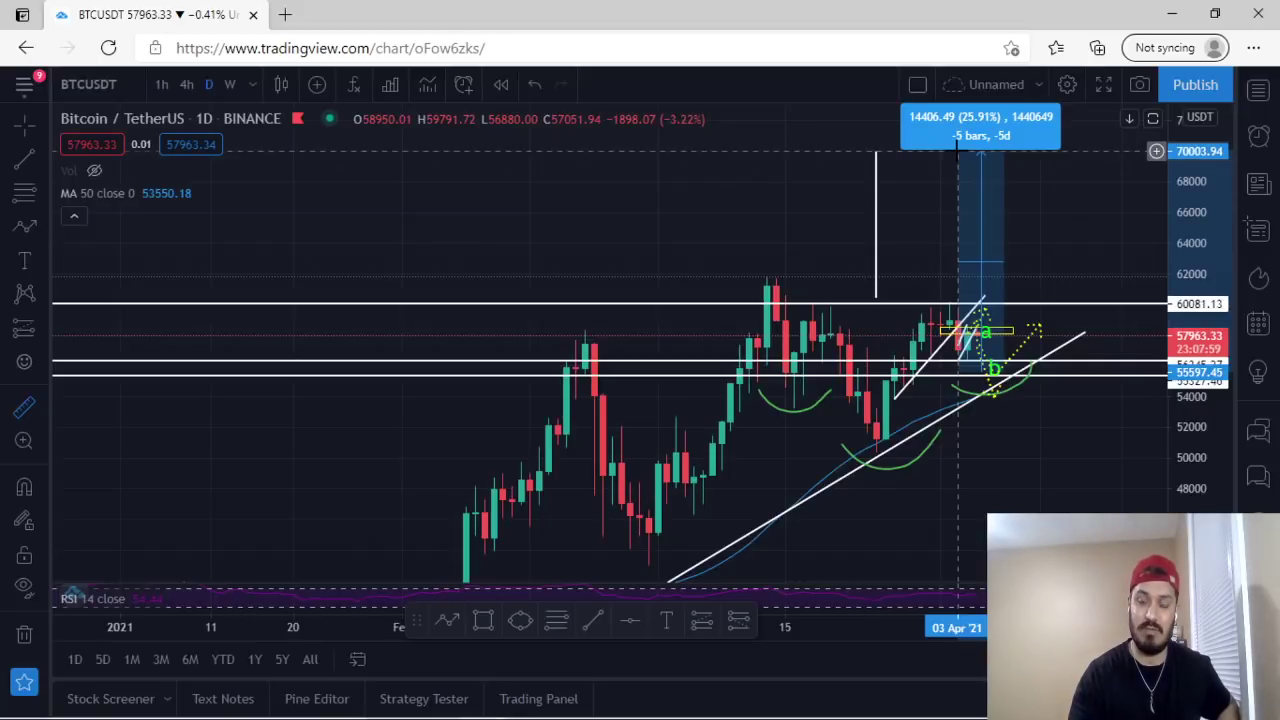
pyautogui.click(957, 187)
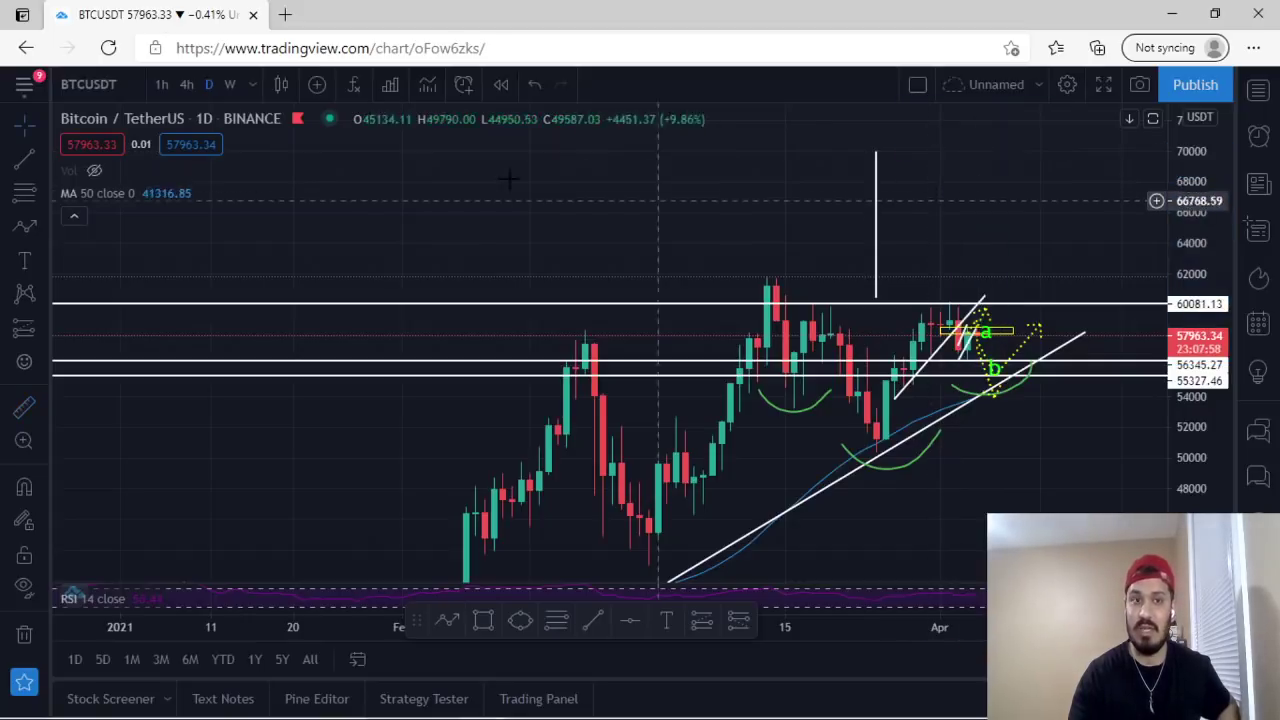
# Return to the 4-hour timeframe with a stretched price scale for a closer look at the projections, and switch to OBS
pyautogui.click(186, 85)
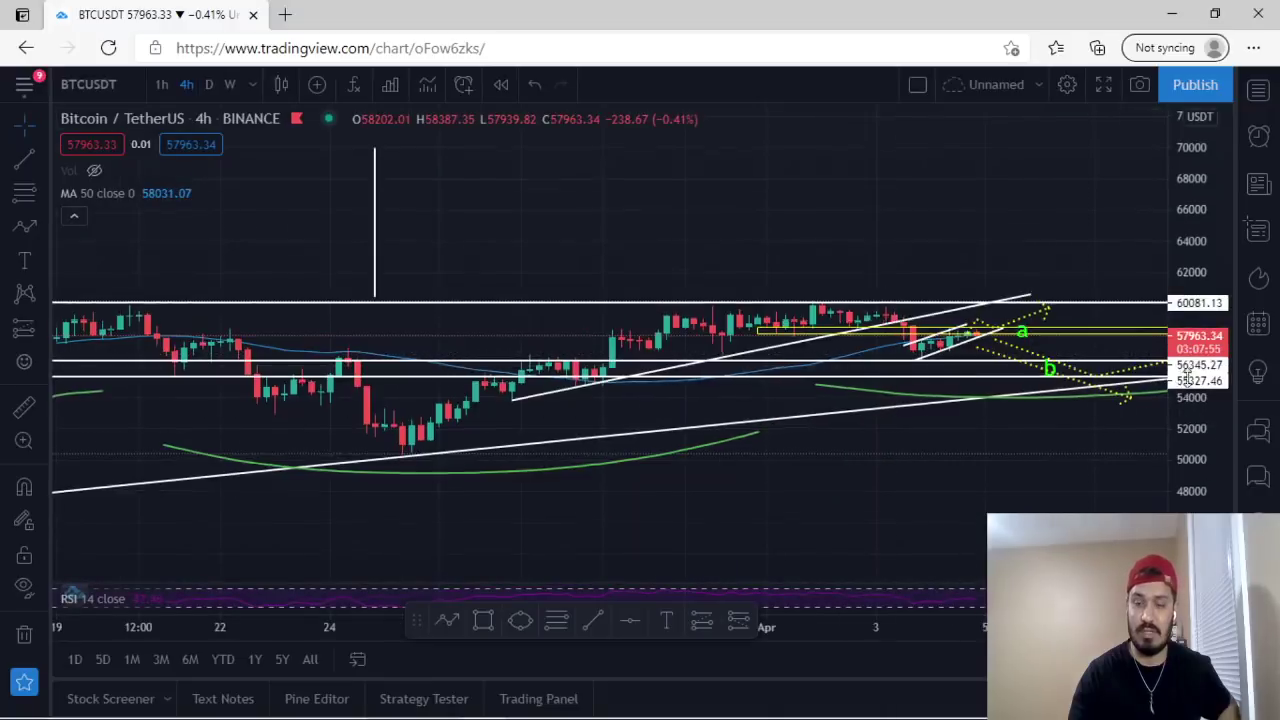
pyautogui.moveTo(1187, 379); pyautogui.dragTo(1166, 170)
pyautogui.moveTo(1186, 428); pyautogui.dragTo(1186, 290)
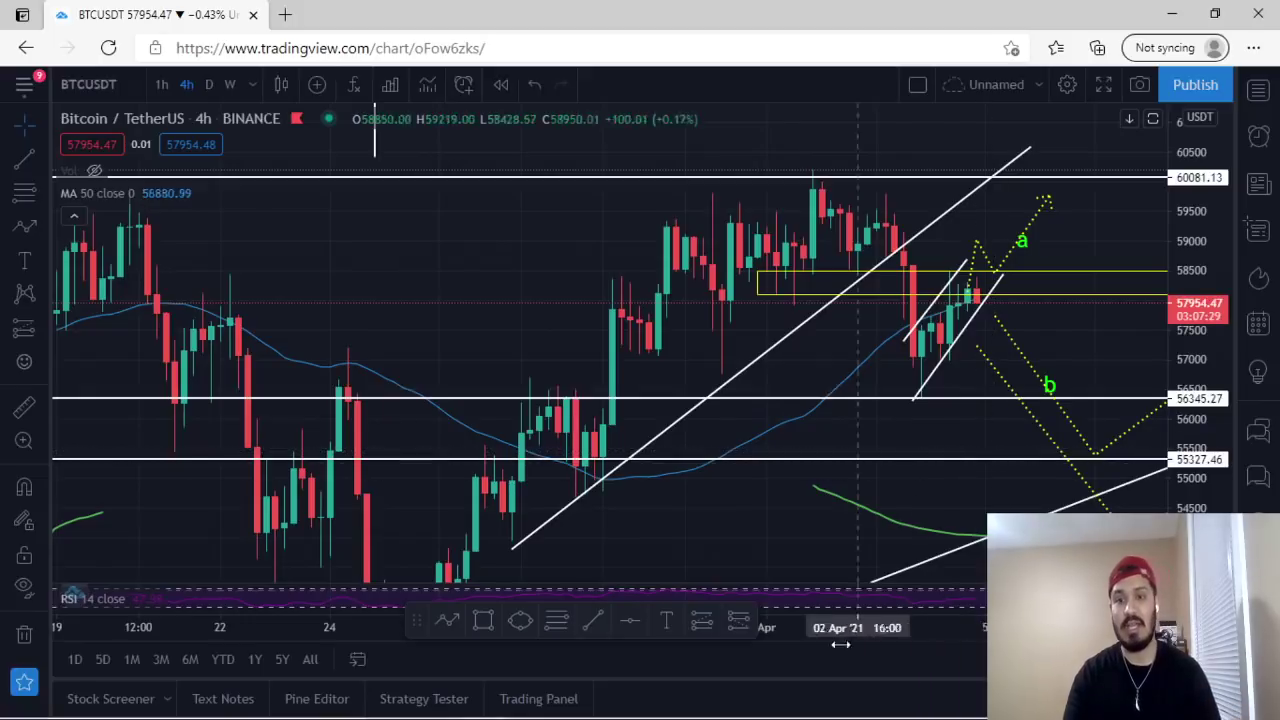
pyautogui.click(895, 703)
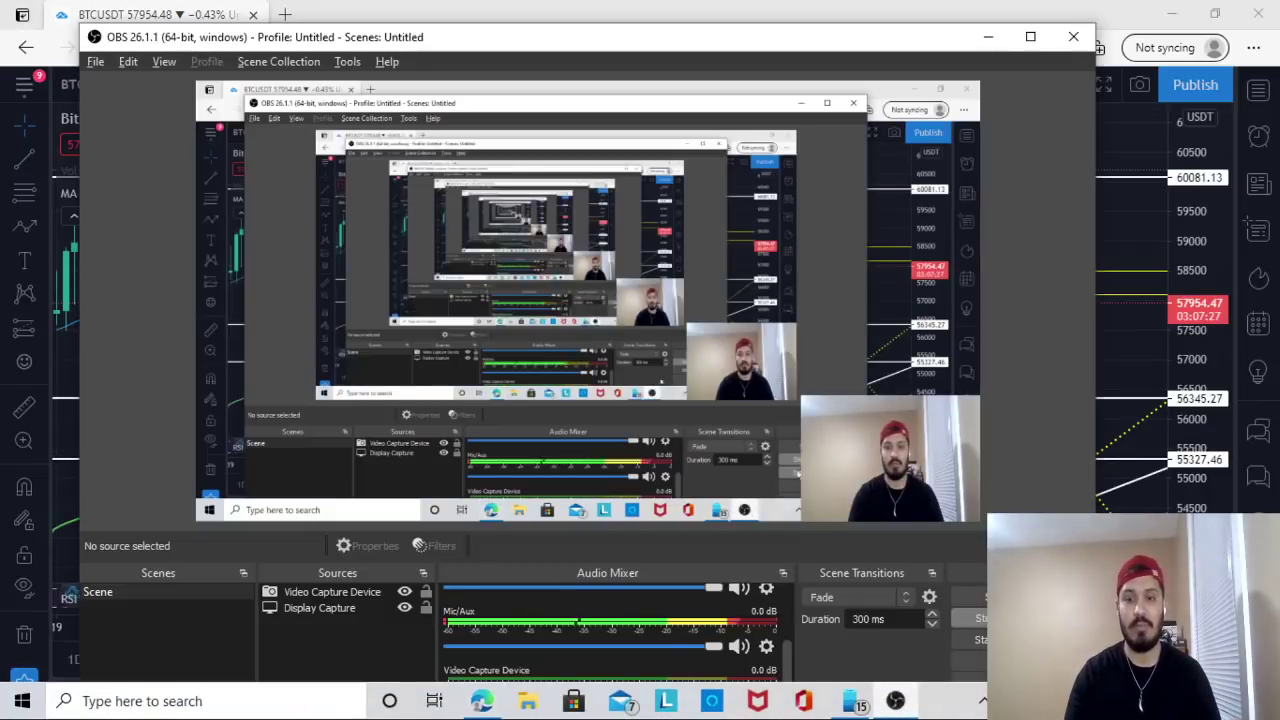